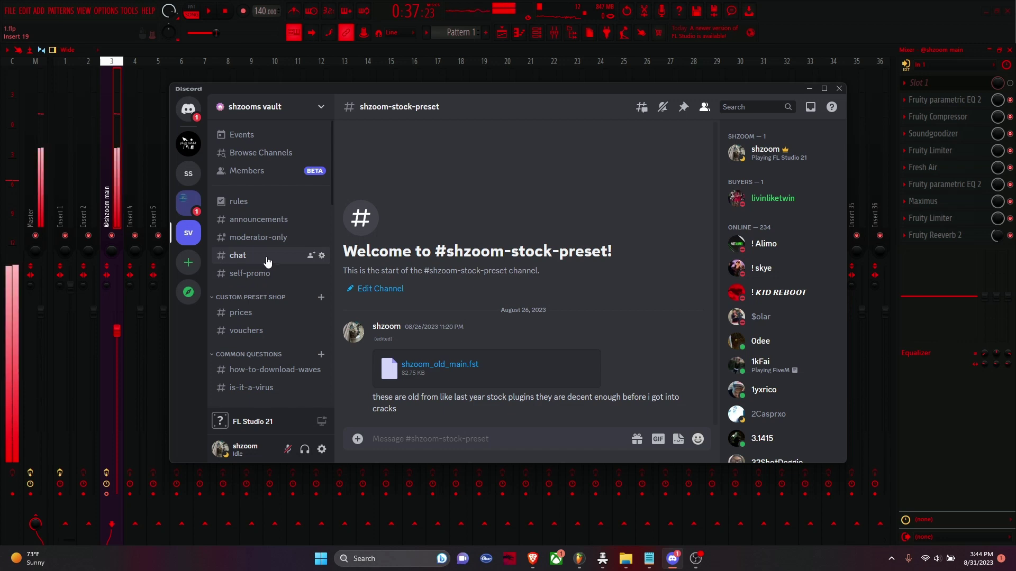
pyautogui.click(112, 474)
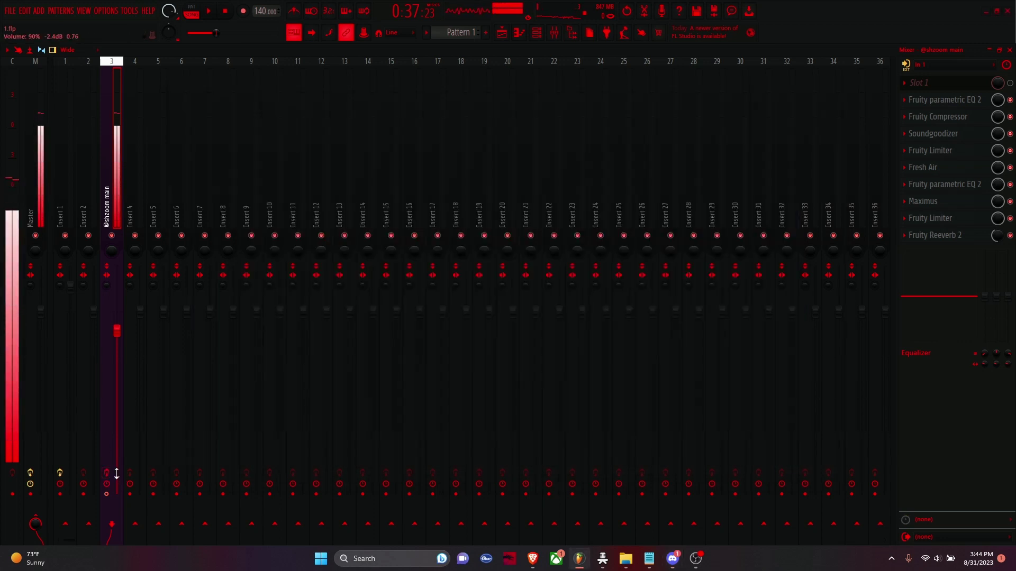
pyautogui.click(701, 565)
pyautogui.click(699, 563)
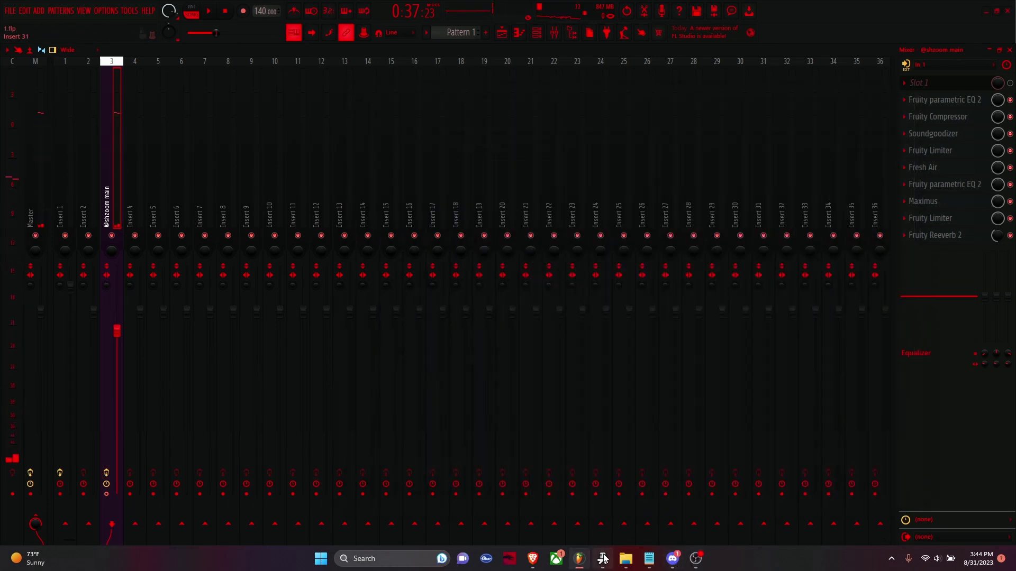
pyautogui.click(673, 560)
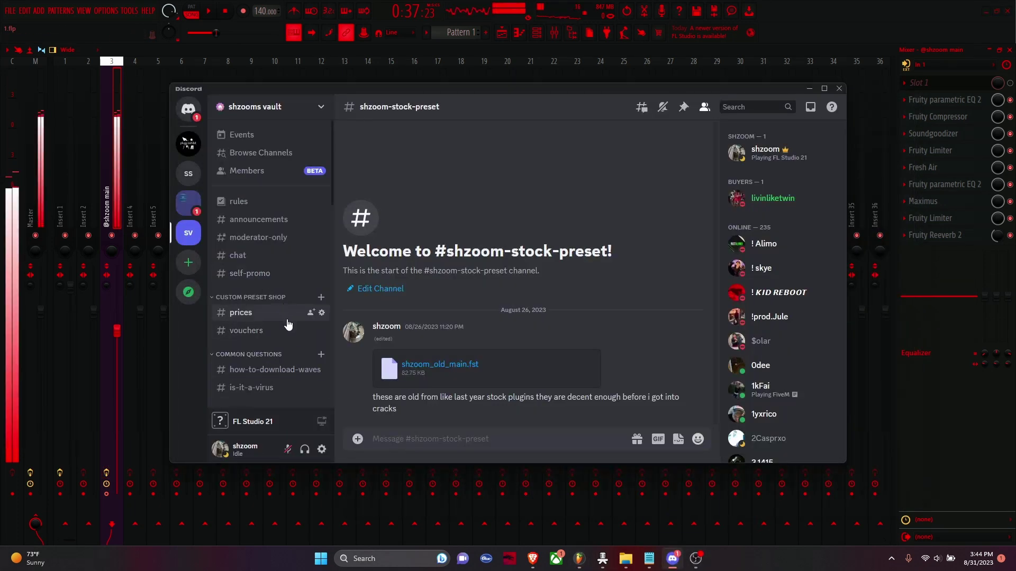
pyautogui.scroll(-5, 288, 325)
pyautogui.scroll(2, 286, 317)
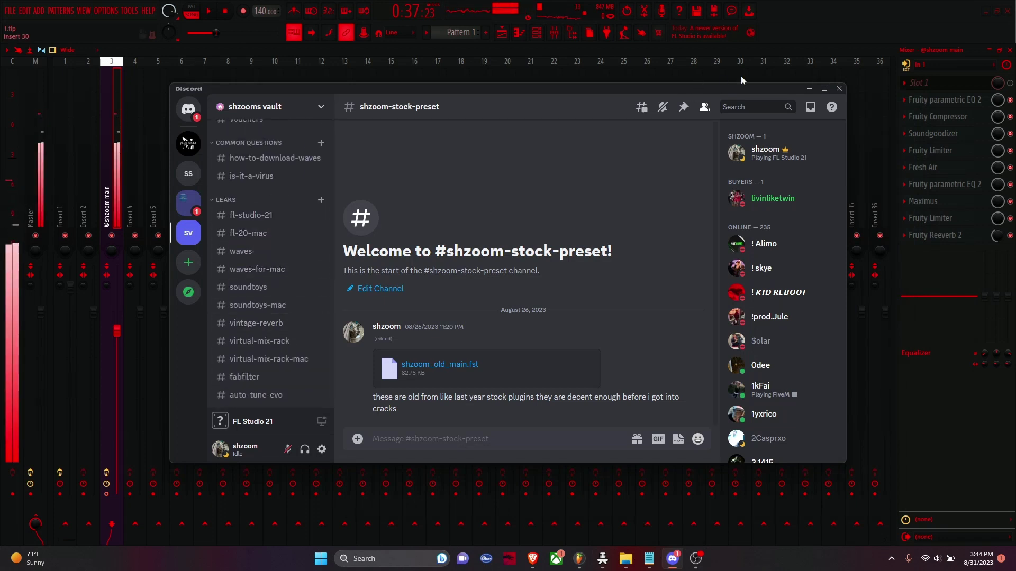
# Step: View Discord's fresh-air channel, then minimize Discord to reveal the FL Studio mixer
pyautogui.click(810, 89)
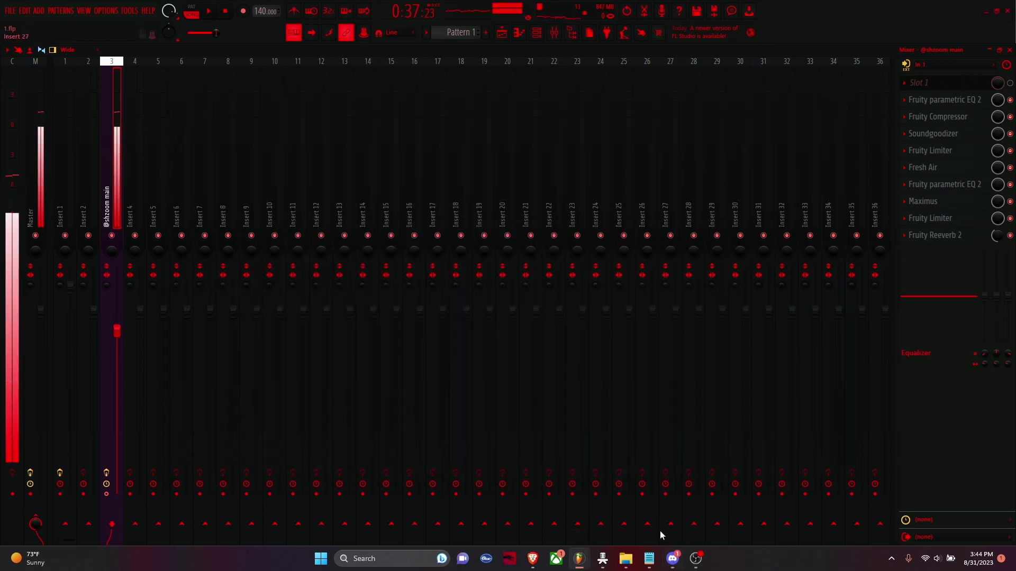
pyautogui.click(674, 559)
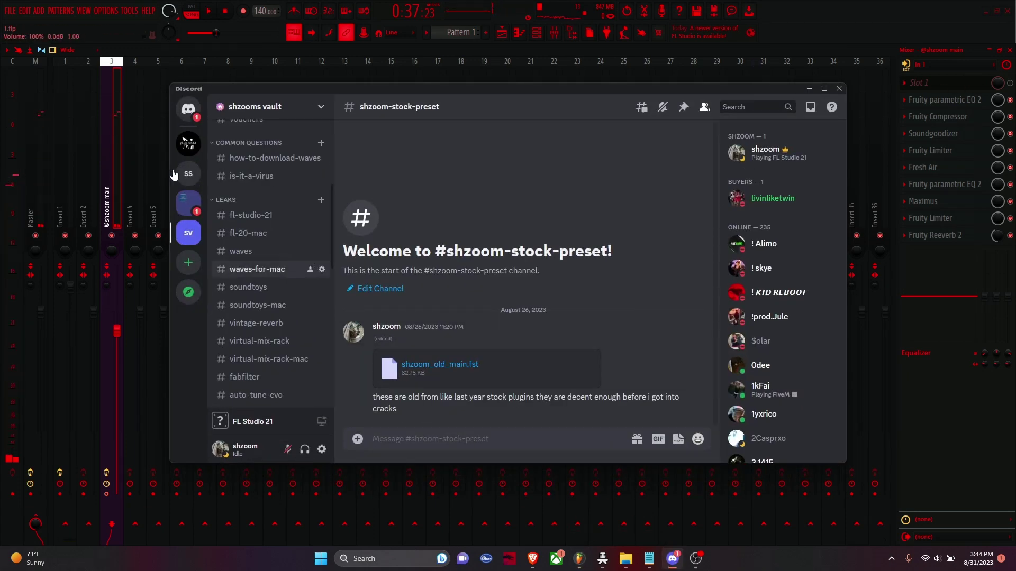
pyautogui.scroll(-3, 304, 255)
pyautogui.scroll(4, 279, 268)
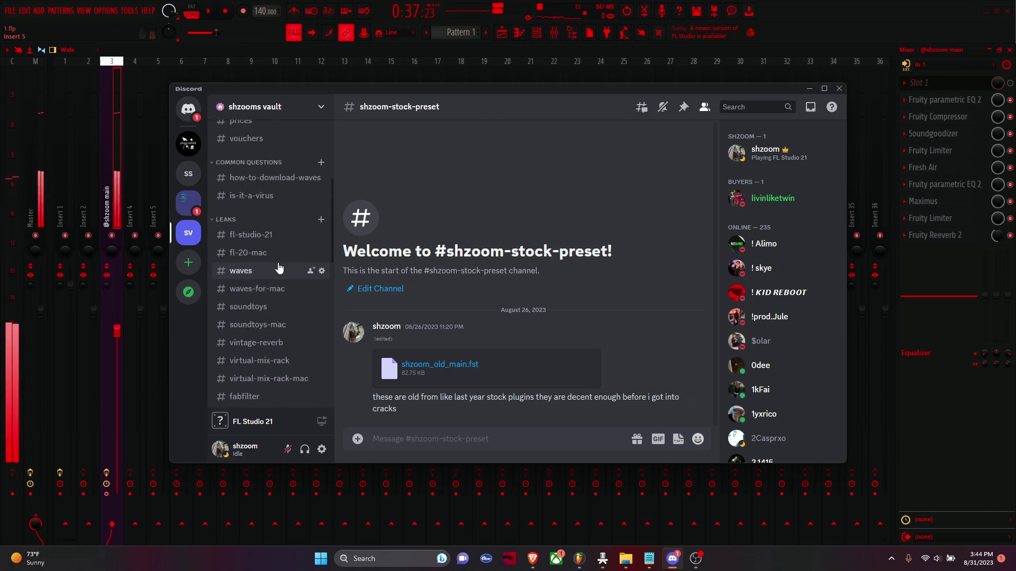
pyautogui.scroll(-4, 283, 297)
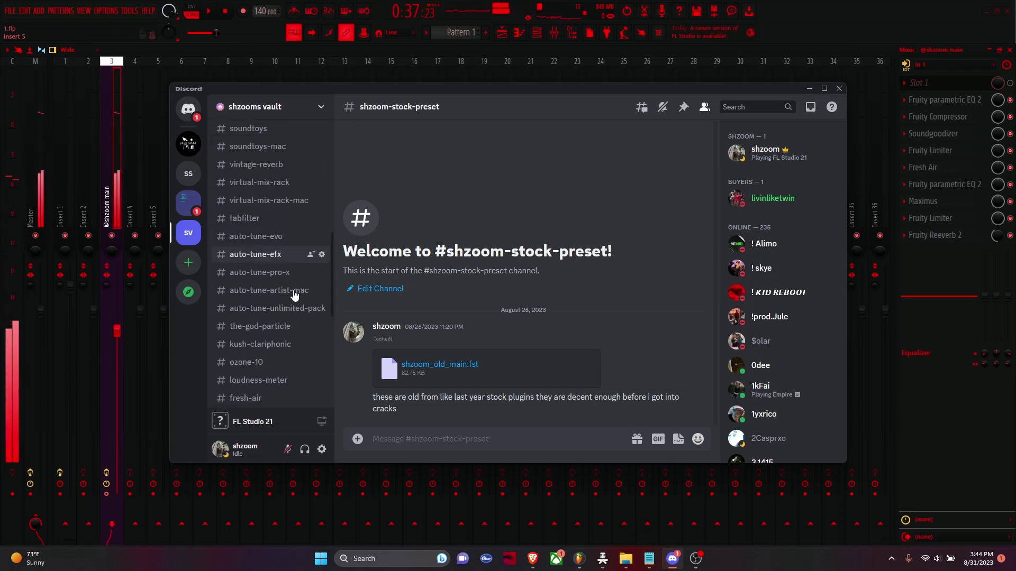
pyautogui.scroll(-2, 274, 292)
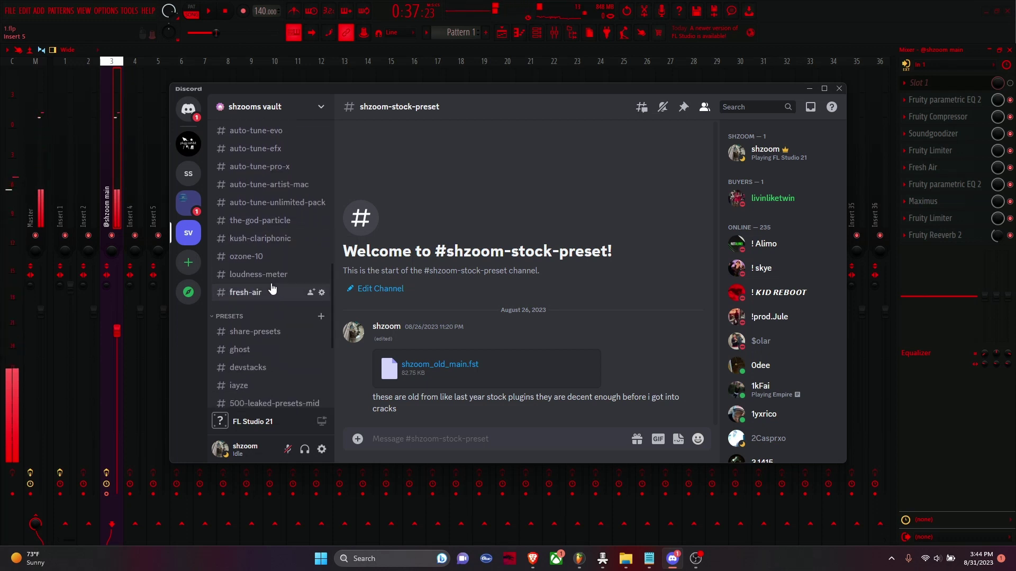
pyautogui.click(272, 292)
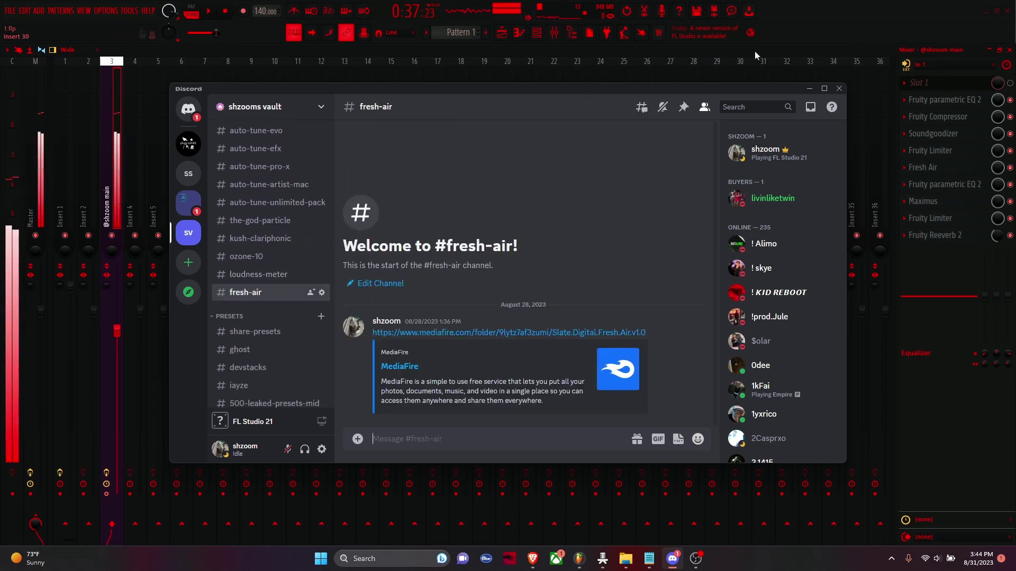
pyautogui.click(864, 5)
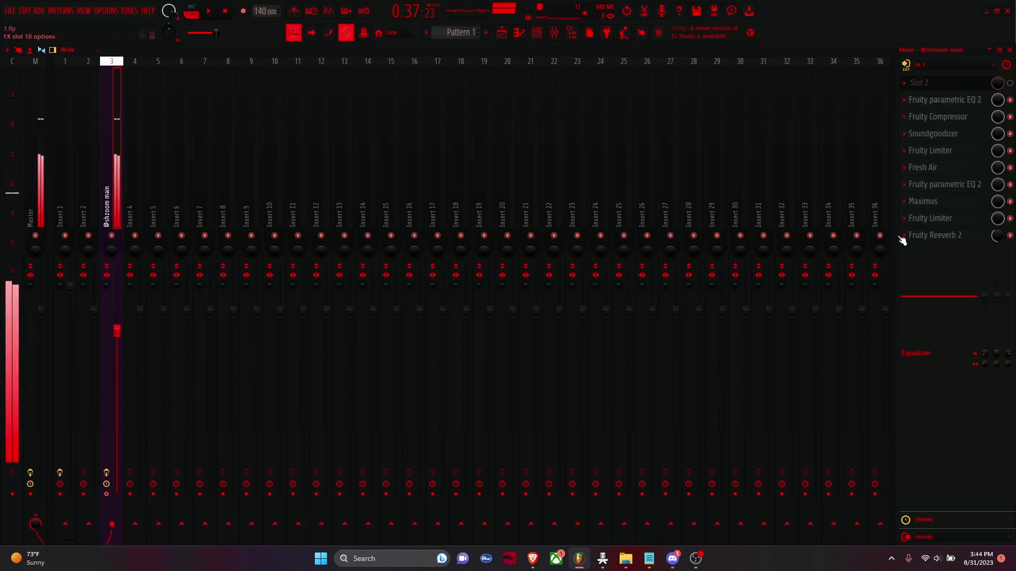
# Step: In Fruity parametric EQ 2, move the band 7 high shelf to about 8.9 kHz and adjust band 6's upper-mid peak
pyautogui.click(941, 105)
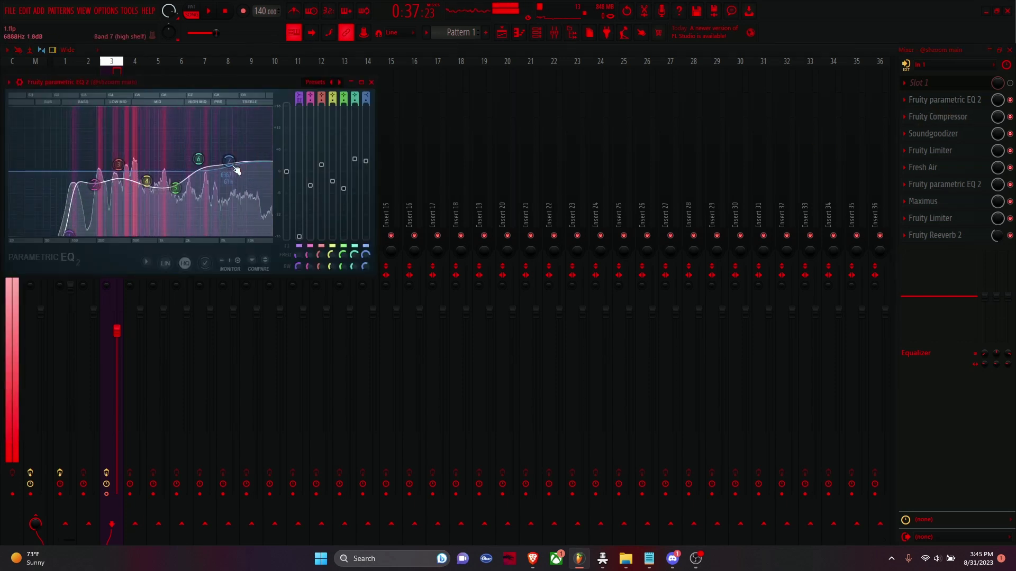
pyautogui.moveTo(229, 162); pyautogui.dragTo(218, 131)
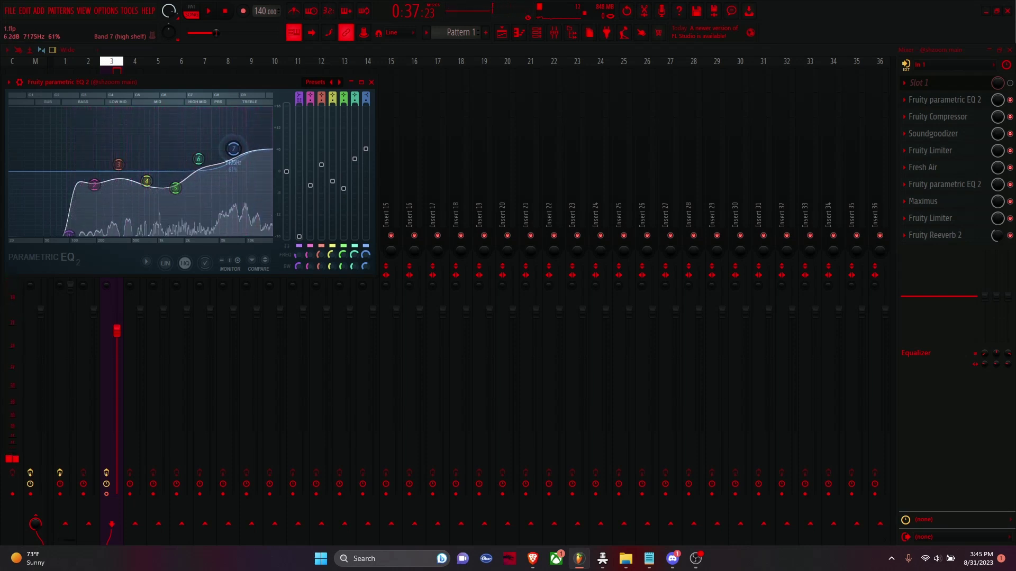
pyautogui.moveTo(233, 149); pyautogui.dragTo(238, 149)
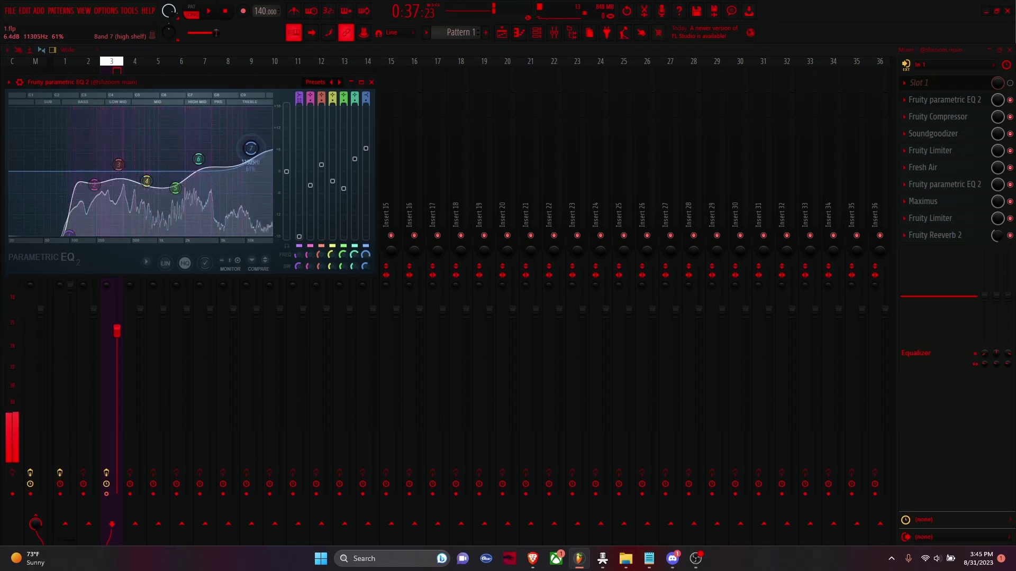
pyautogui.moveTo(248, 148); pyautogui.dragTo(256, 145)
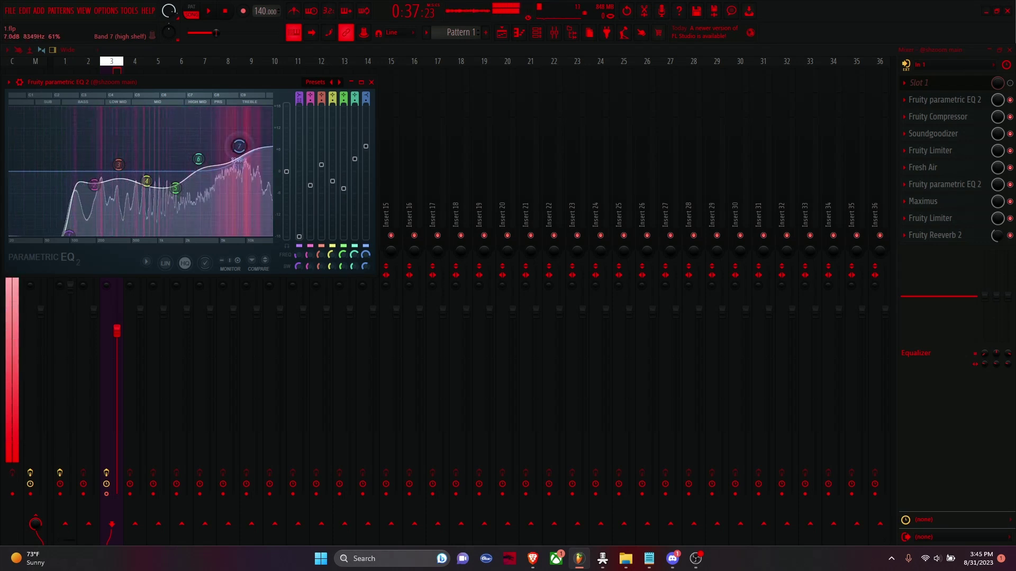
pyautogui.moveTo(199, 159); pyautogui.dragTo(218, 179)
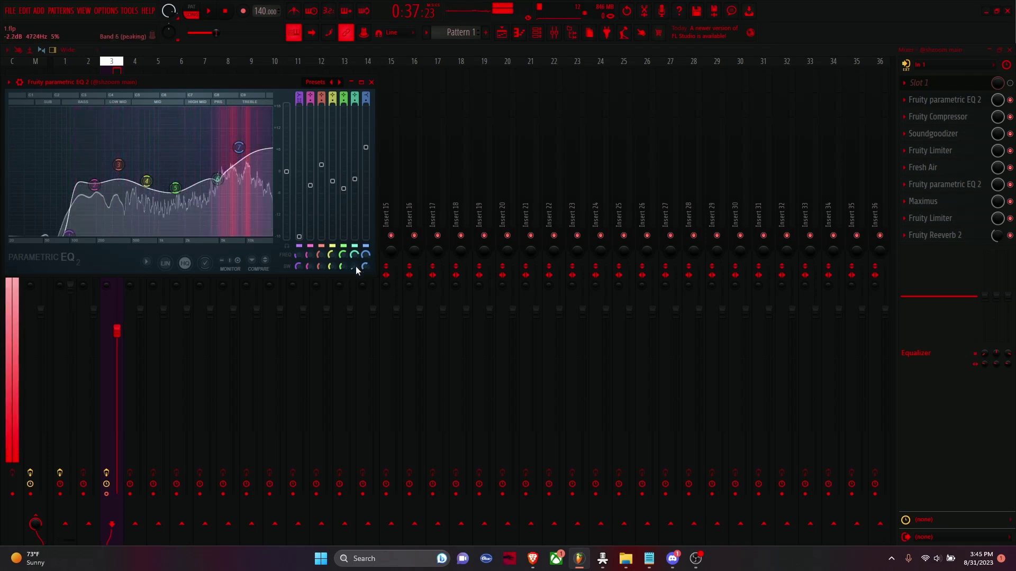
# Step: Cut band 5 near 2 kHz and make band 4 (about 763 Hz) a slight narrow cut
pyautogui.moveTo(175, 187)
pyautogui.mouseDown()
pyautogui.moveTo(182, 114)
pyautogui.moveTo(192, 136)
pyautogui.moveTo(188, 236)
pyautogui.moveTo(185, 115)
pyautogui.moveTo(105, 124)
pyautogui.moveTo(84, 138)
pyautogui.moveTo(61, 128)
pyautogui.moveTo(129, 110)
pyautogui.moveTo(175, 125)
pyautogui.moveTo(242, 122)
pyautogui.moveTo(105, 131)
pyautogui.moveTo(197, 204)
pyautogui.moveTo(159, 195)
pyautogui.moveTo(174, 184)
pyautogui.moveTo(164, 191)
pyautogui.moveTo(175, 149)
pyautogui.moveTo(172, 188)
pyautogui.mouseUp()
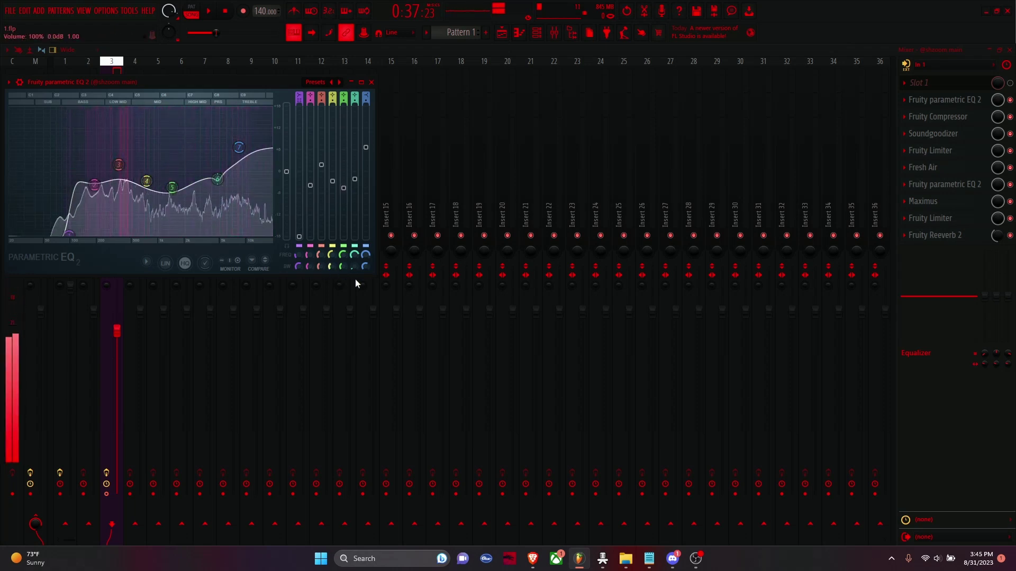
pyautogui.moveTo(344, 268); pyautogui.dragTo(344, 281)
pyautogui.moveTo(147, 181)
pyautogui.mouseDown()
pyautogui.moveTo(148, 108)
pyautogui.moveTo(145, 188)
pyautogui.mouseUp()
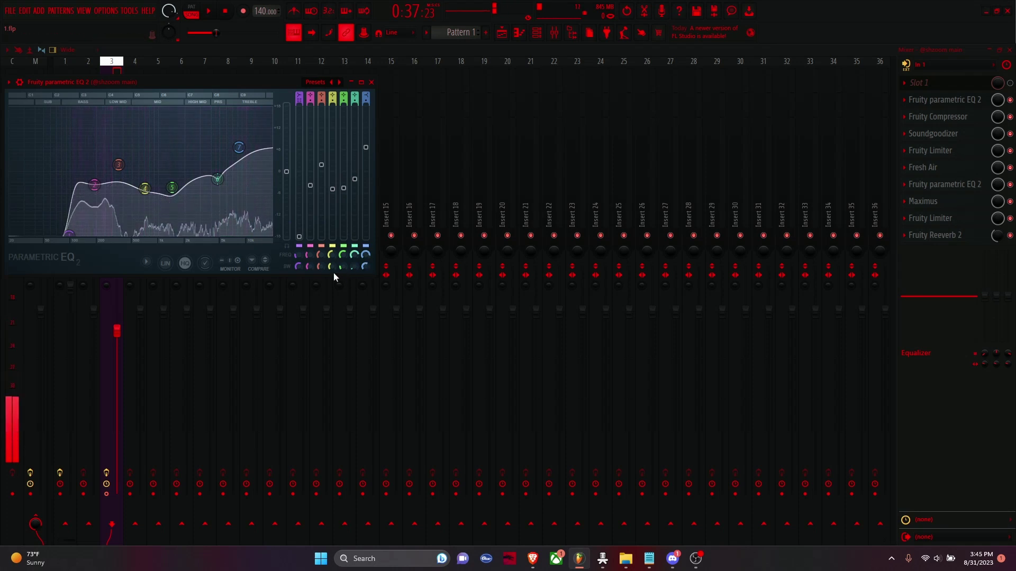
pyautogui.moveTo(332, 267); pyautogui.dragTo(332, 285)
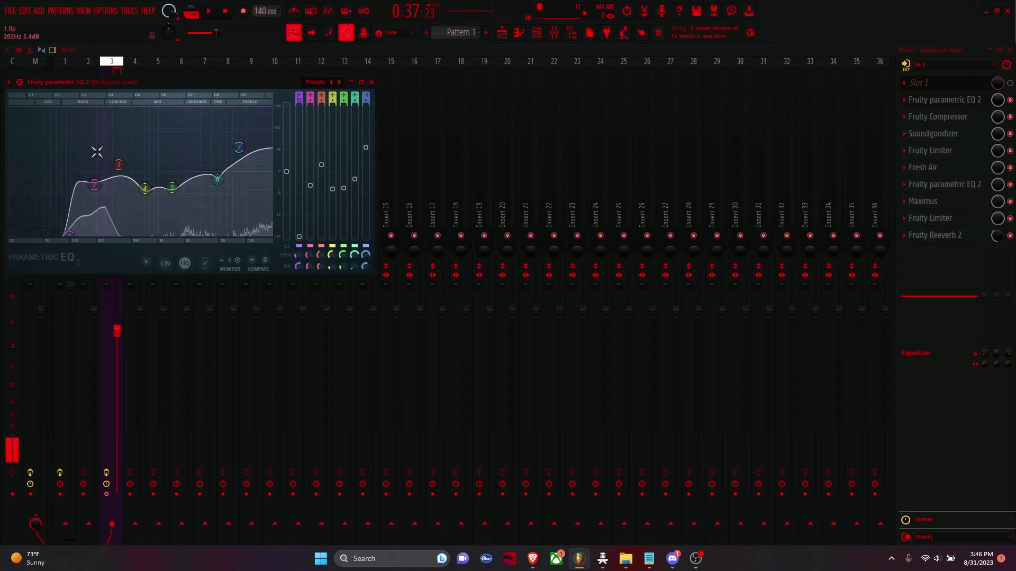
# Step: Raise and narrow band 3 (494 Hz), raise band 2 (228 Hz), and drop the low shelf to 53 Hz
pyautogui.moveTo(119, 164)
pyautogui.mouseDown()
pyautogui.moveTo(132, 109)
pyautogui.moveTo(126, 186)
pyautogui.moveTo(126, 157)
pyautogui.mouseUp()
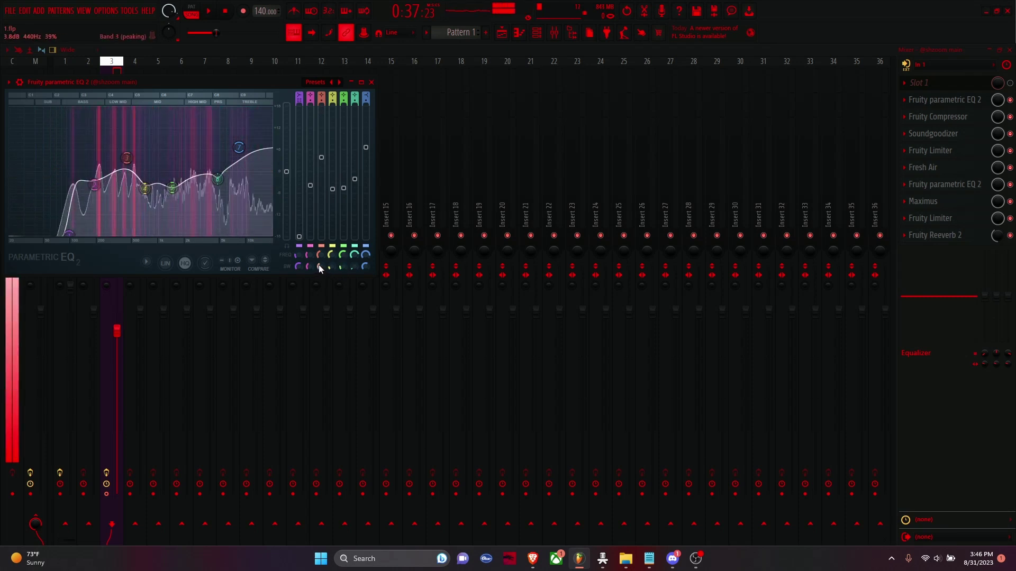
pyautogui.moveTo(320, 266); pyautogui.dragTo(320, 273)
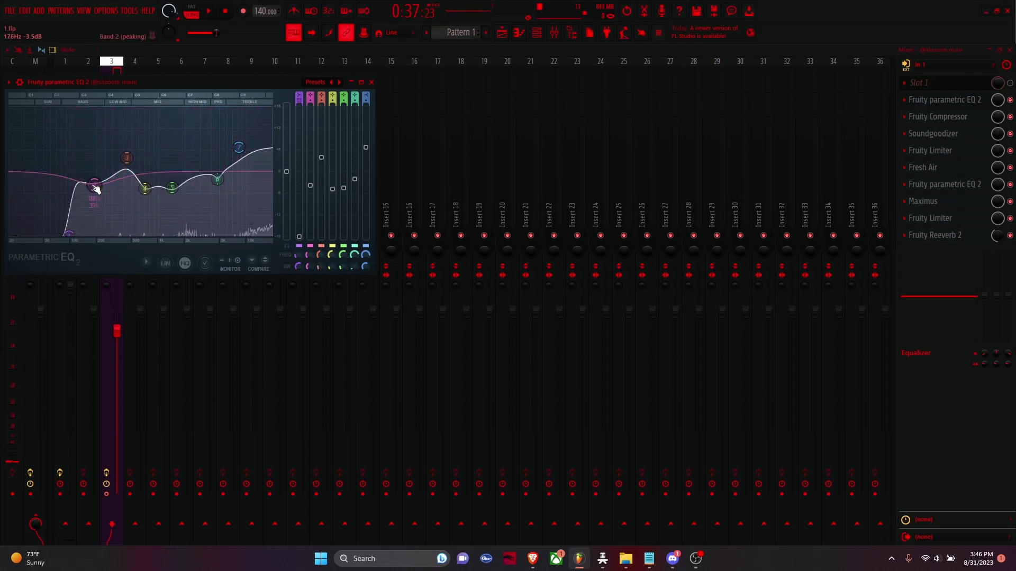
pyautogui.moveTo(94, 184)
pyautogui.mouseDown()
pyautogui.moveTo(97, 106)
pyautogui.moveTo(101, 182)
pyautogui.mouseUp()
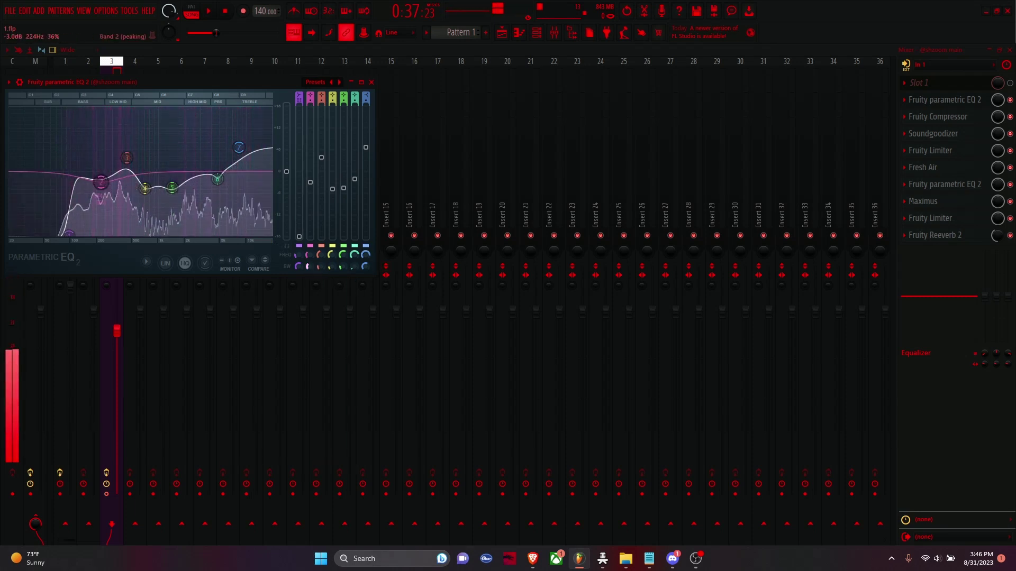
pyautogui.moveTo(70, 235)
pyautogui.mouseDown()
pyautogui.moveTo(16, 234)
pyautogui.moveTo(84, 233)
pyautogui.moveTo(62, 234)
pyautogui.mouseUp()
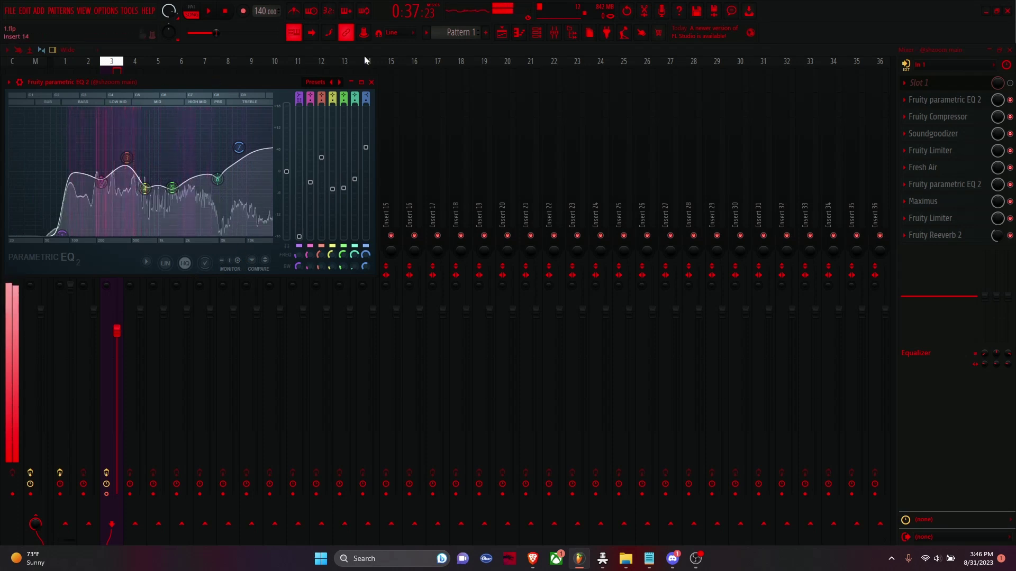
pyautogui.click(370, 82)
# Step: Open Fruity Compressor and set type Soft/R, gain about 3 dB, and ratio 7.2:1
pyautogui.click(944, 116)
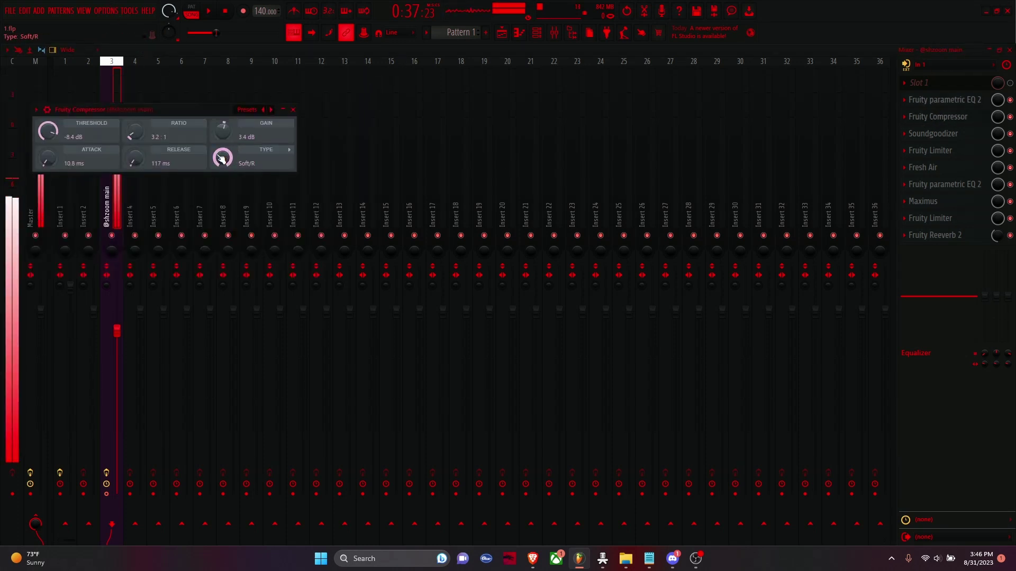
pyautogui.moveTo(222, 158)
pyautogui.mouseDown()
pyautogui.moveTo(222, 140)
pyautogui.moveTo(221, 154)
pyautogui.mouseUp()
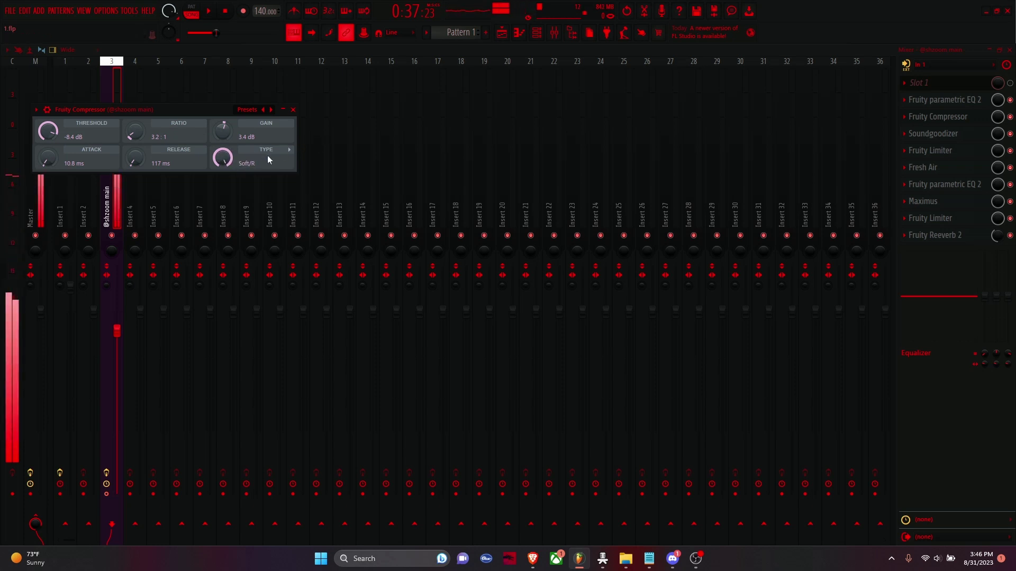
pyautogui.moveTo(224, 133)
pyautogui.mouseDown()
pyautogui.moveTo(224, 117)
pyautogui.moveTo(242, 121)
pyautogui.moveTo(243, 139)
pyautogui.mouseUp()
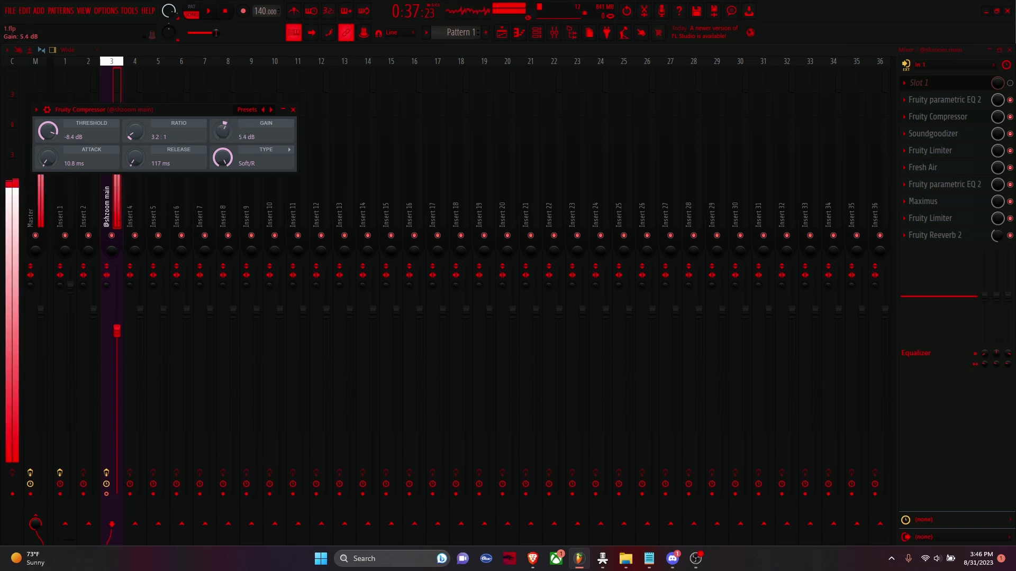
pyautogui.moveTo(223, 129); pyautogui.dragTo(225, 134)
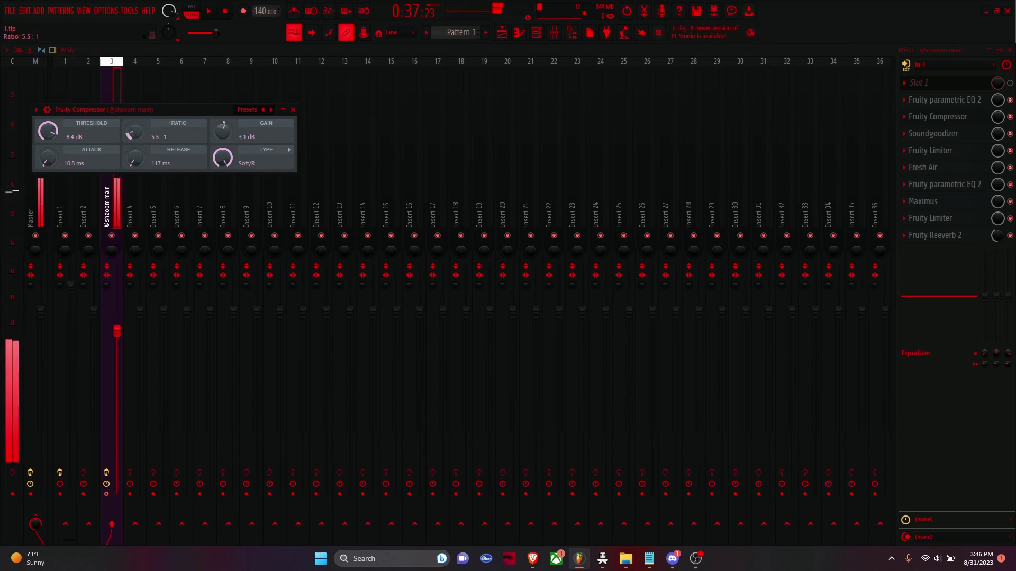
pyautogui.moveTo(134, 133); pyautogui.dragTo(134, 121)
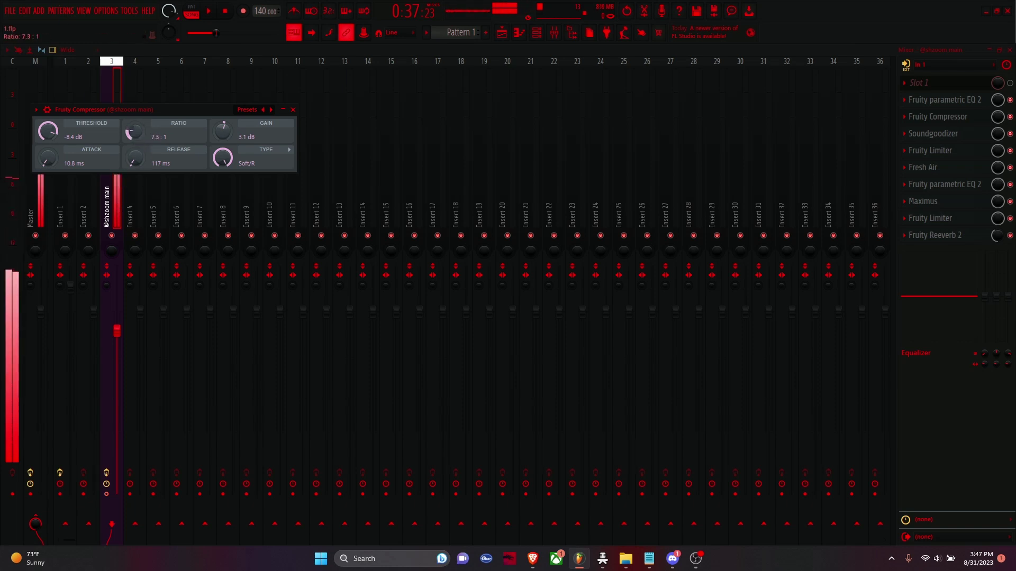
pyautogui.moveTo(134, 132); pyautogui.dragTo(135, 140)
pyautogui.moveTo(134, 132)
pyautogui.mouseDown()
pyautogui.moveTo(134, 148)
pyautogui.moveTo(135, 129)
pyautogui.mouseUp()
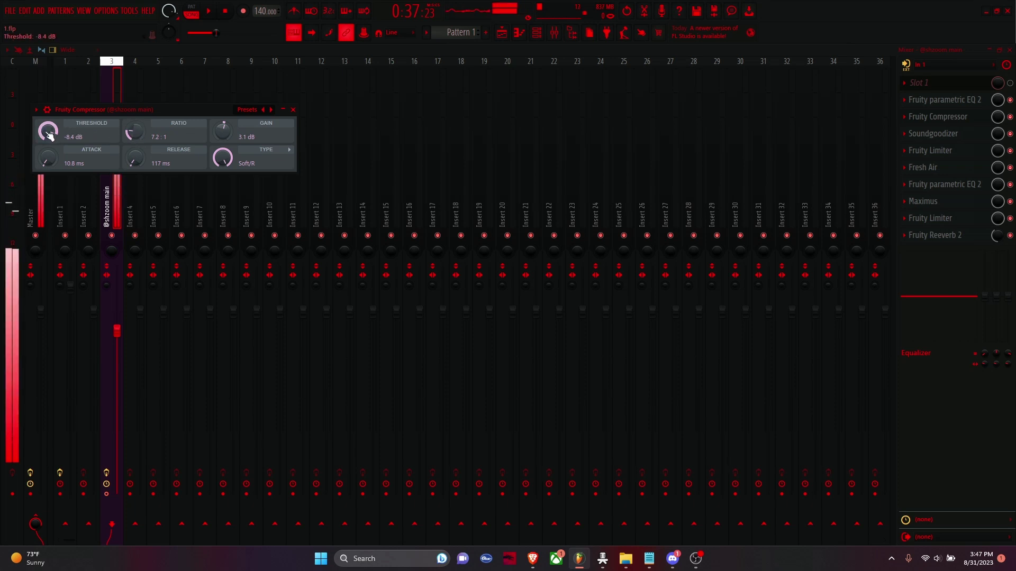
# Step: Lower the compressor threshold to -31.6 dB and set makeup gain to 6.2 dB
pyautogui.moveTo(49, 134); pyautogui.dragTo(49, 153)
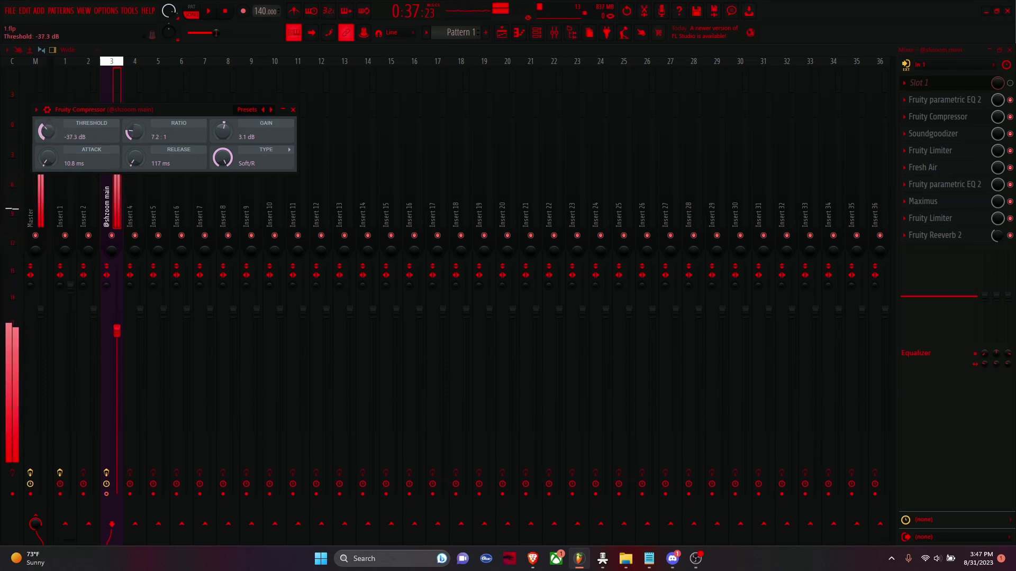
pyautogui.moveTo(48, 133); pyautogui.dragTo(49, 153)
pyautogui.moveTo(223, 131); pyautogui.dragTo(223, 122)
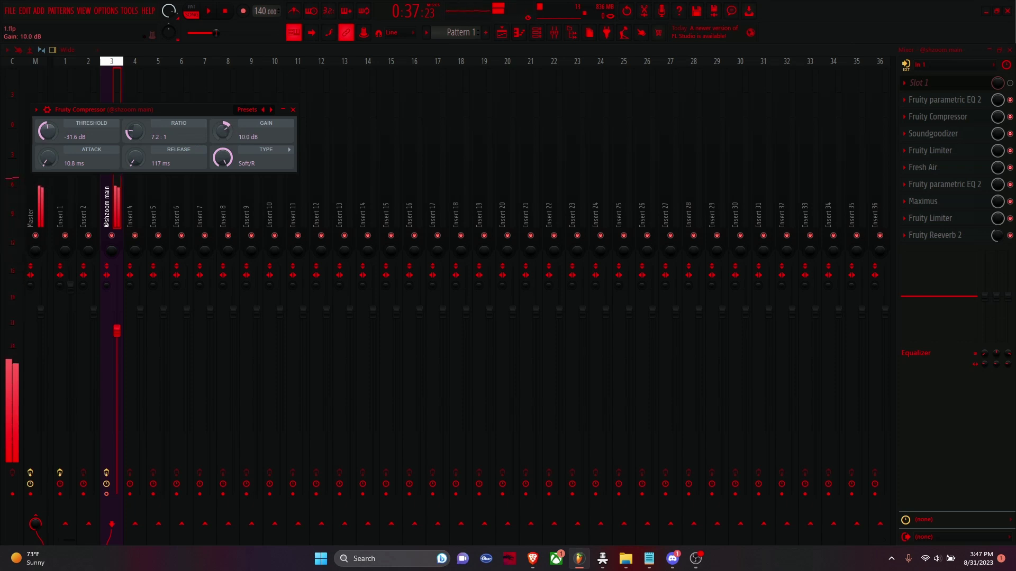
pyautogui.moveTo(223, 131); pyautogui.dragTo(222, 127)
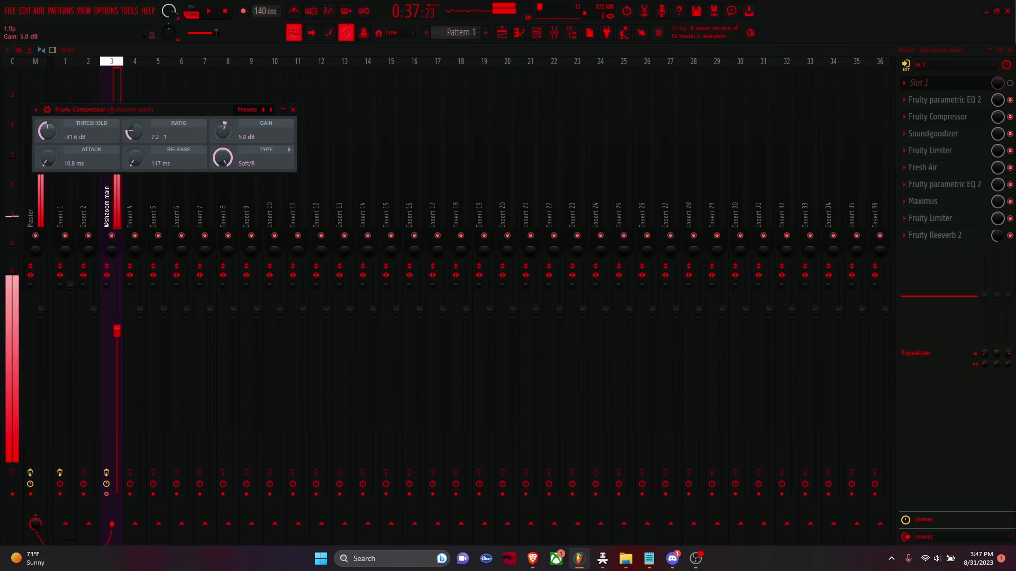
pyautogui.moveTo(223, 131); pyautogui.dragTo(226, 137)
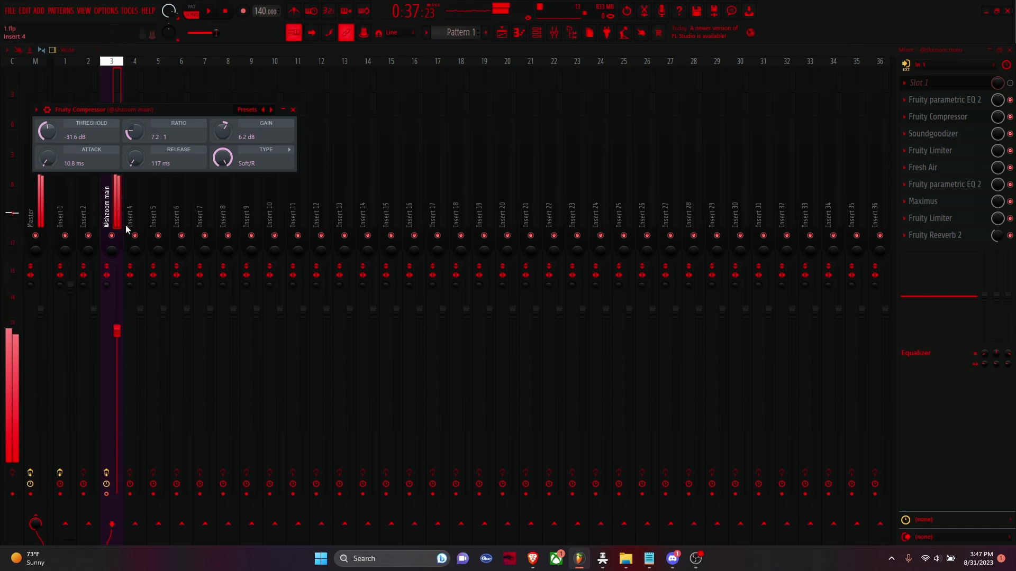
# Step: Set release to 2187 ms and attack to about 15.9 ms, then close the compressor
pyautogui.moveTo(136, 160); pyautogui.dragTo(136, 135)
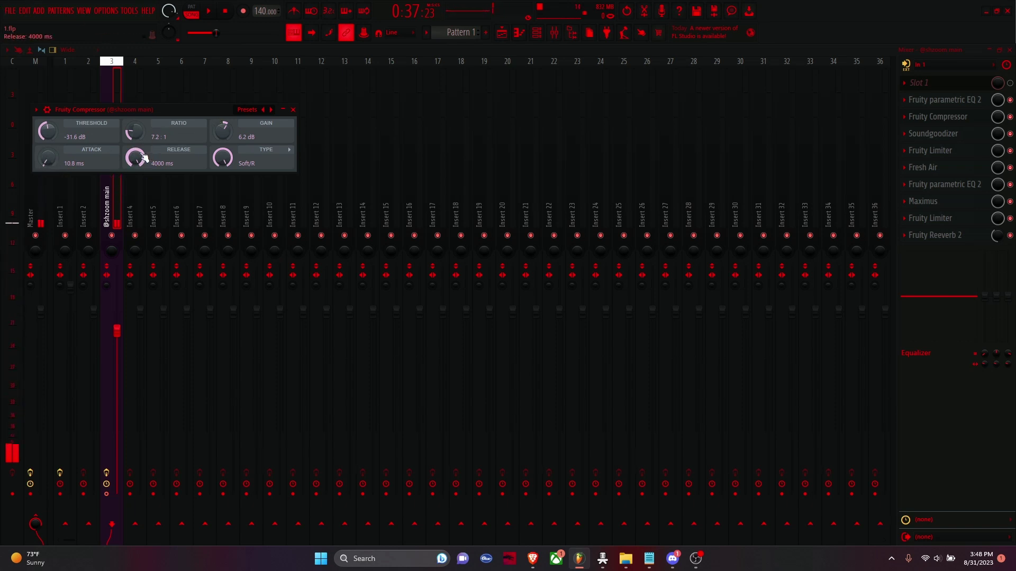
pyautogui.moveTo(135, 158); pyautogui.dragTo(135, 170)
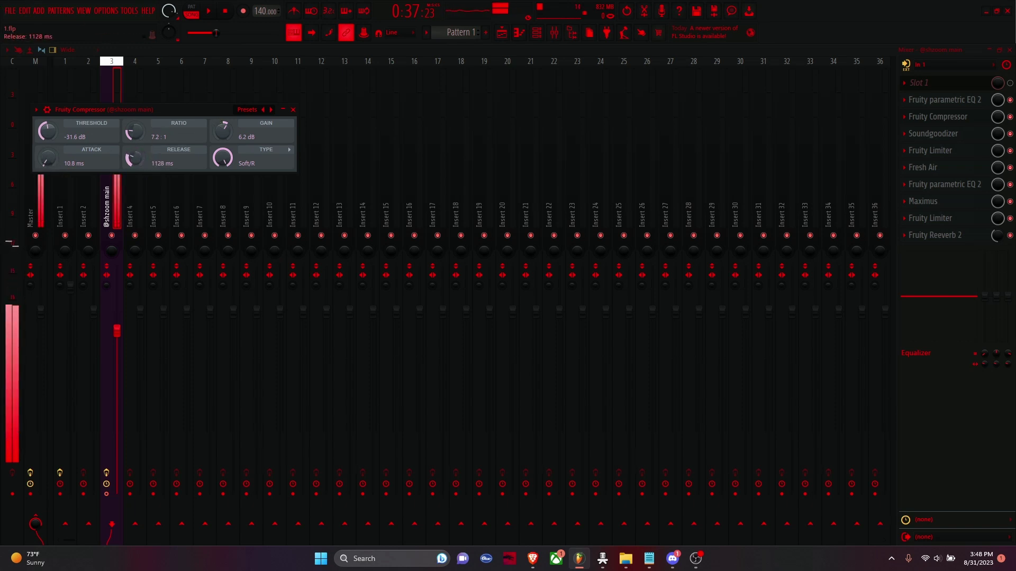
pyautogui.moveTo(135, 157); pyautogui.dragTo(135, 161)
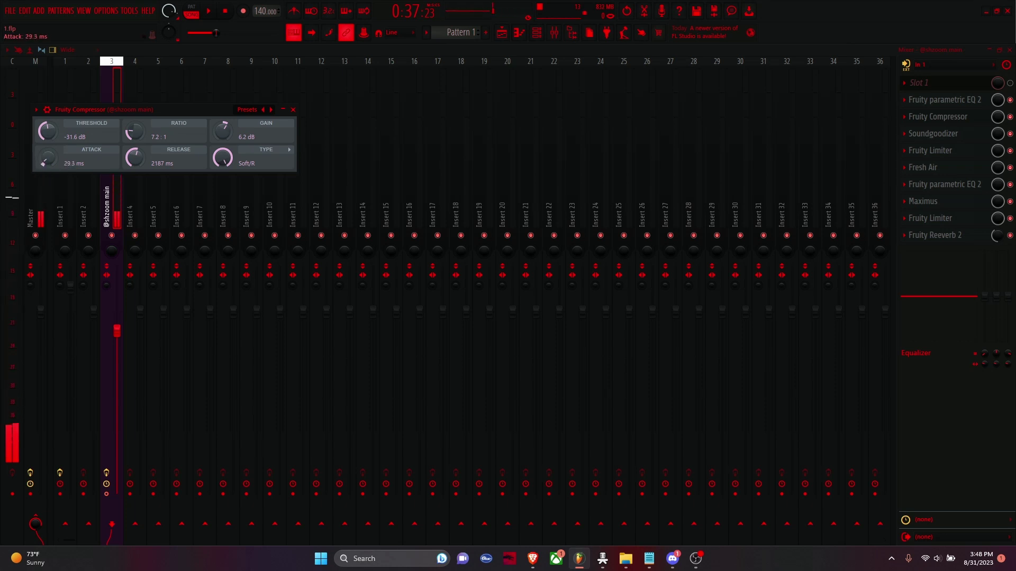
pyautogui.moveTo(47, 158); pyautogui.dragTo(48, 155)
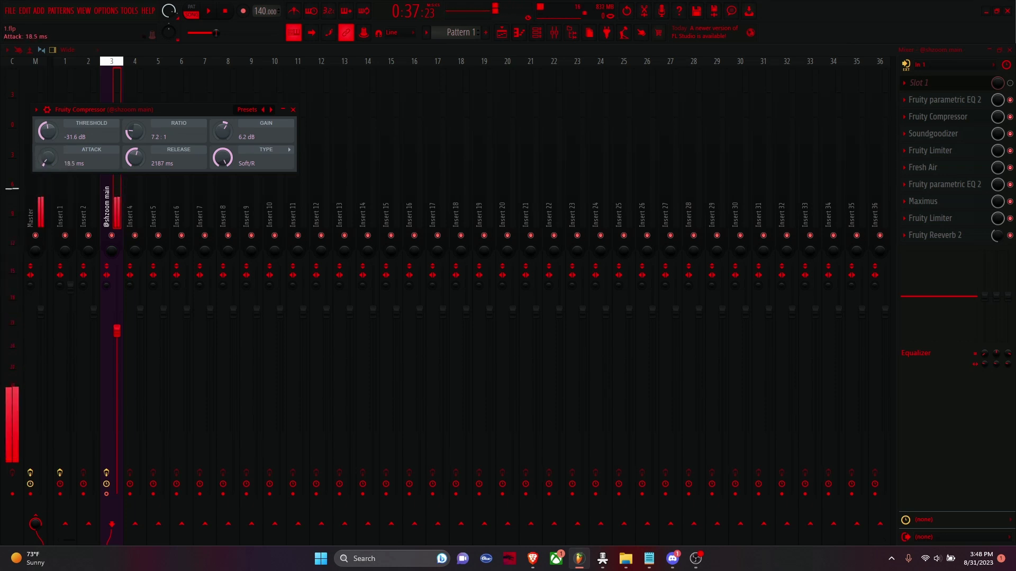
pyautogui.moveTo(47, 157); pyautogui.dragTo(47, 156)
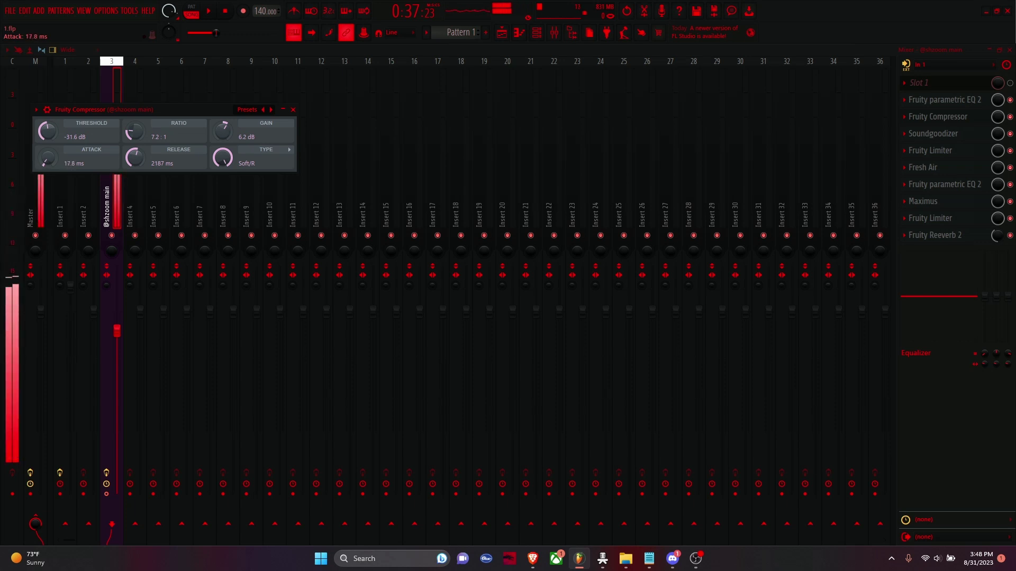
pyautogui.click(292, 109)
# Step: Open the vocal's Soundgoodizer and try its different modes
pyautogui.click(931, 135)
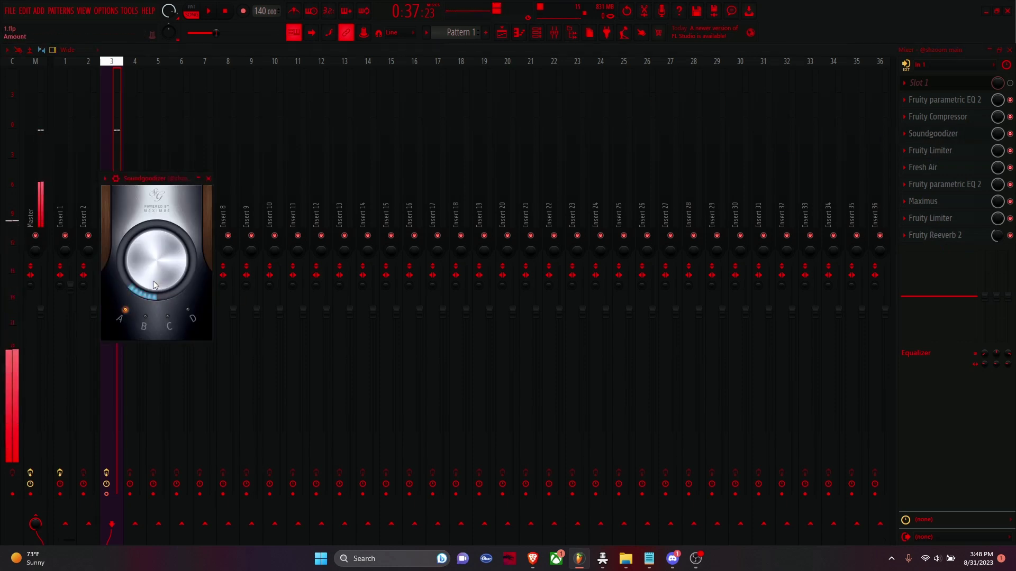
pyautogui.click(934, 171)
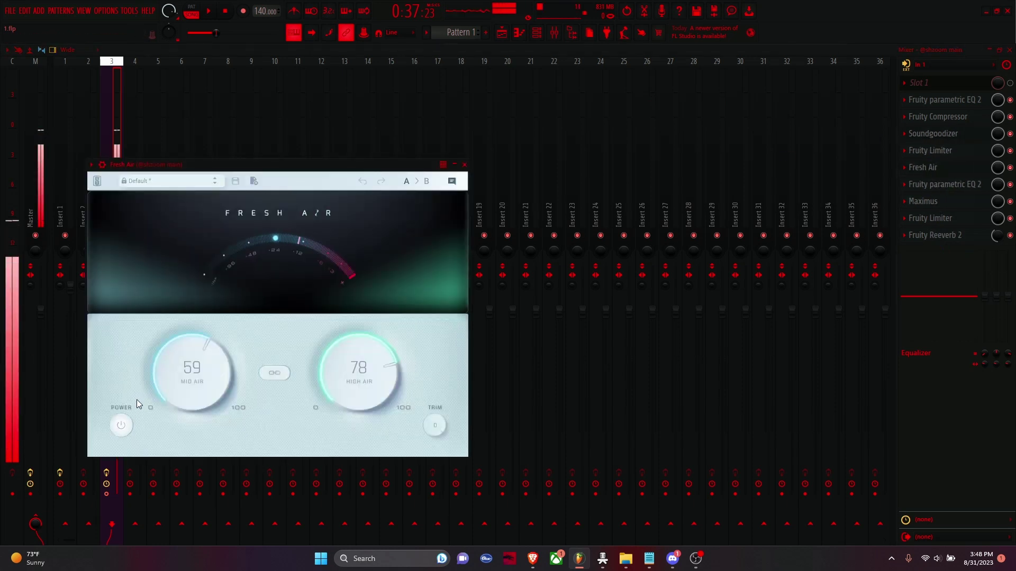
pyautogui.click(464, 164)
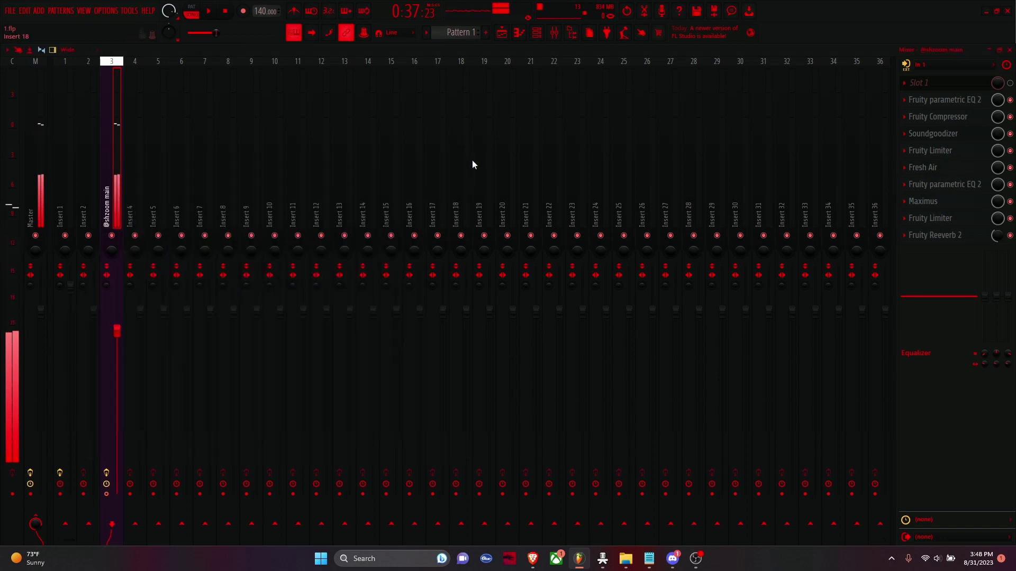
pyautogui.click(958, 137)
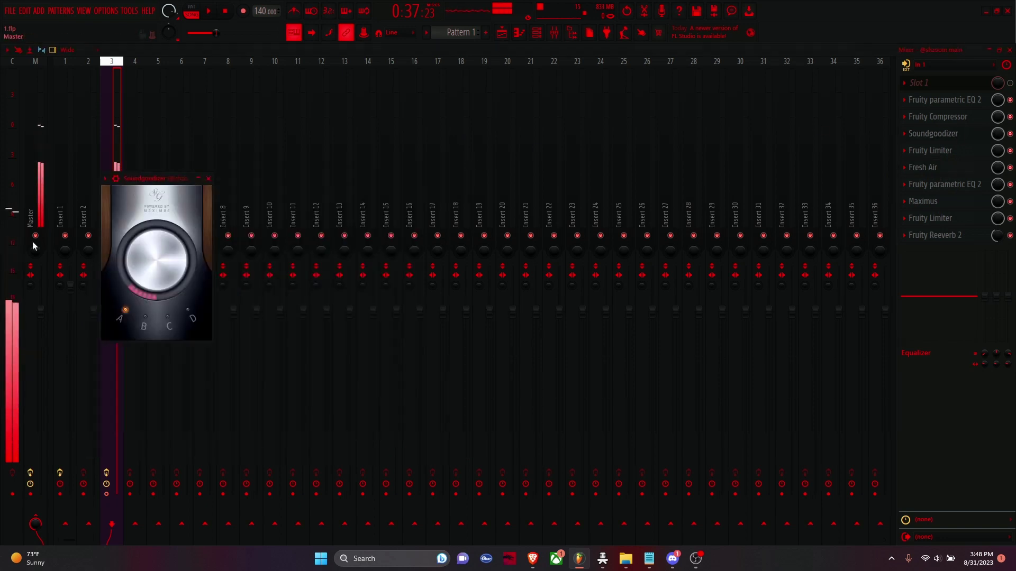
pyautogui.click(149, 322)
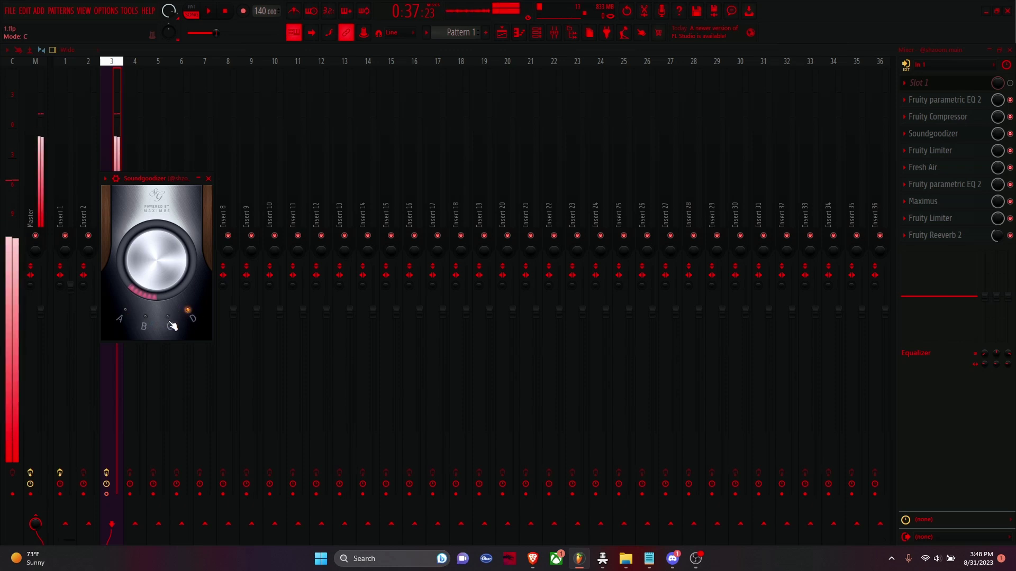
pyautogui.click(148, 324)
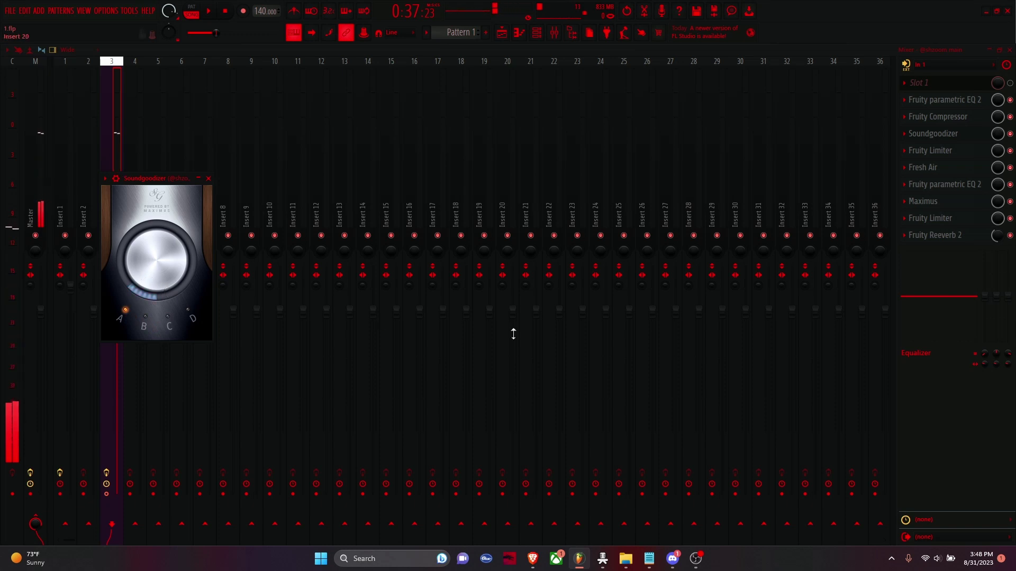
# Step: Lower system playback volume, choose mode A, raise Amount past half, and close Soundgoodizer
pyautogui.click(929, 556)
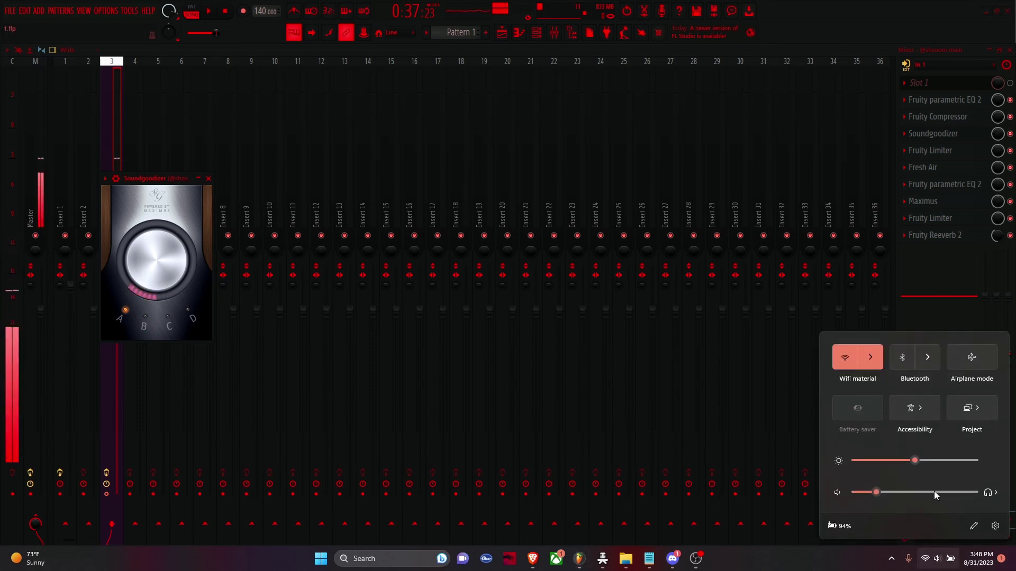
pyautogui.click(174, 311)
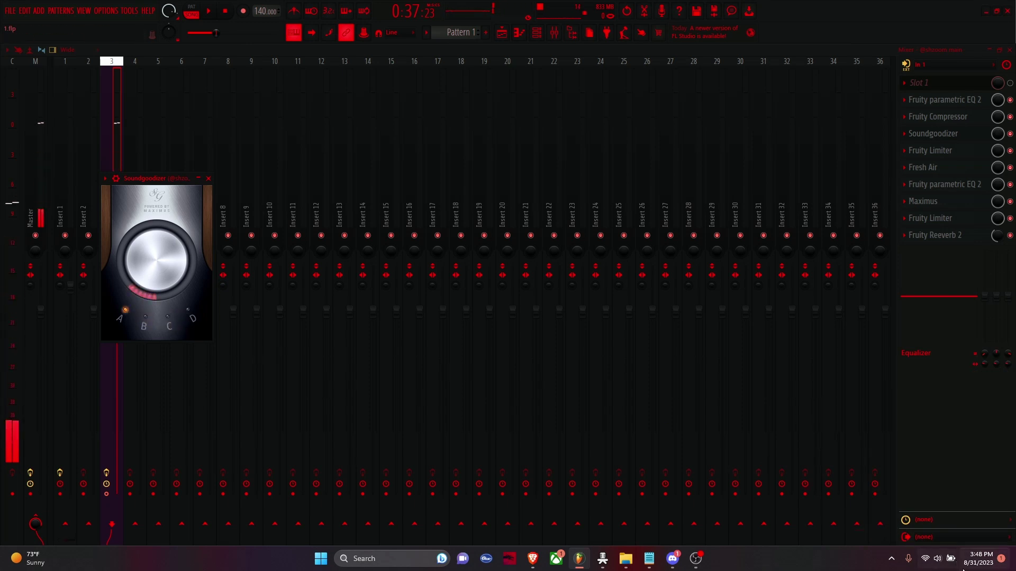
pyautogui.click(944, 567)
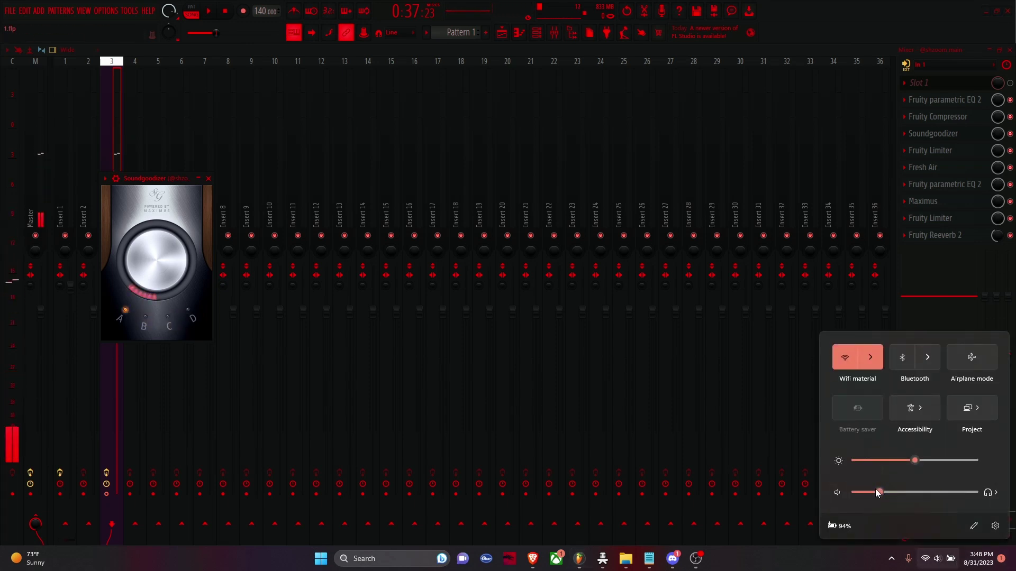
pyautogui.moveTo(876, 492); pyautogui.dragTo(866, 490)
pyautogui.moveTo(155, 274); pyautogui.dragTo(155, 217)
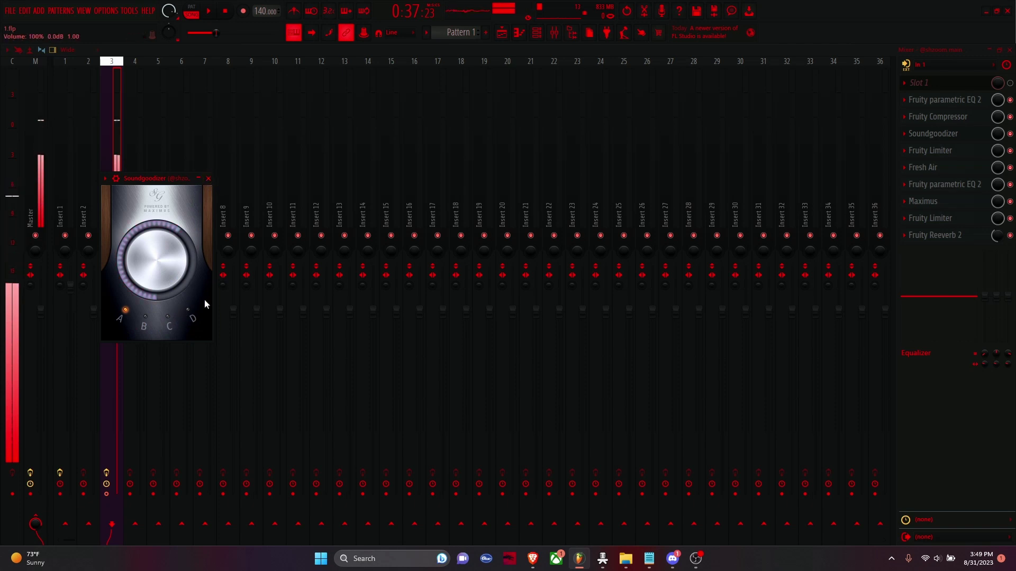
pyautogui.click(208, 179)
# Step: Open Fruity Limiter on the vocal and load its Default preset
pyautogui.click(932, 154)
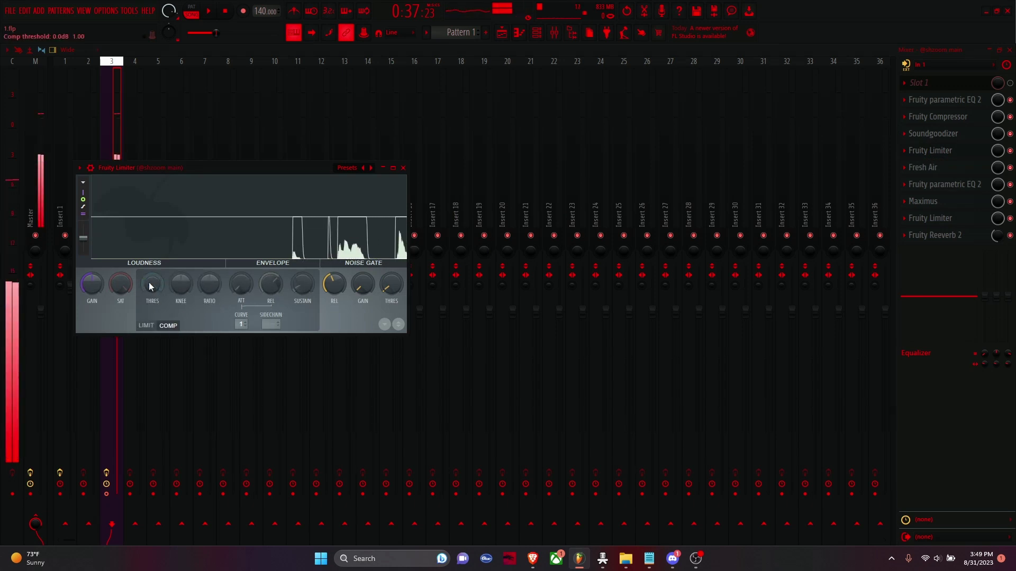
pyautogui.click(146, 325)
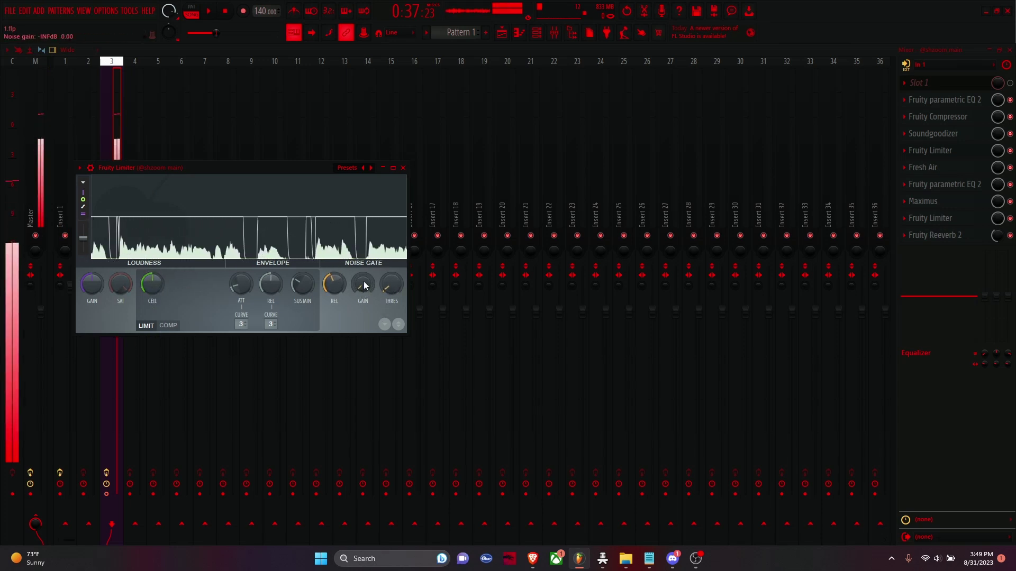
pyautogui.moveTo(364, 283); pyautogui.dragTo(365, 212)
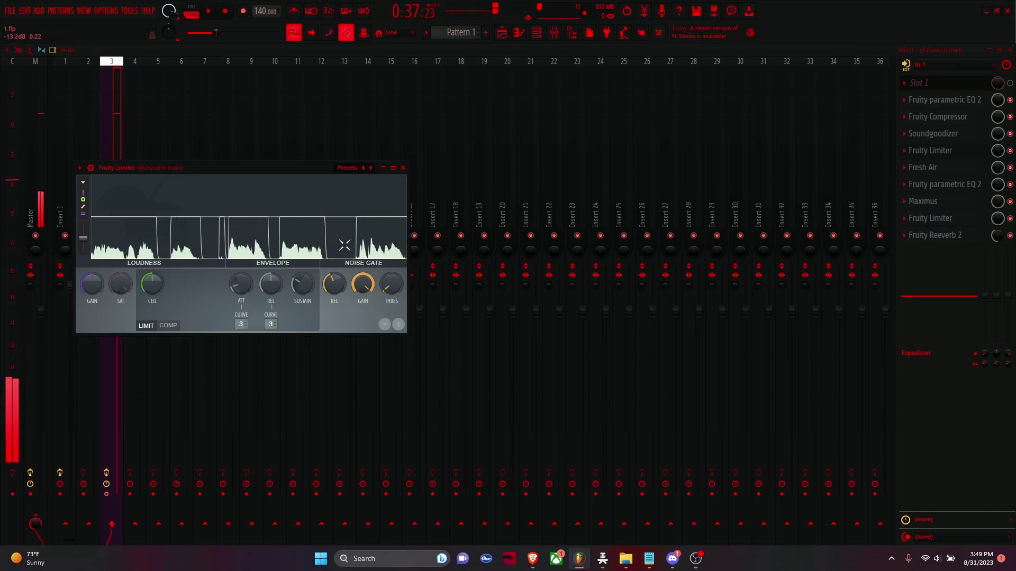
pyautogui.click(347, 168)
pyautogui.click(367, 175)
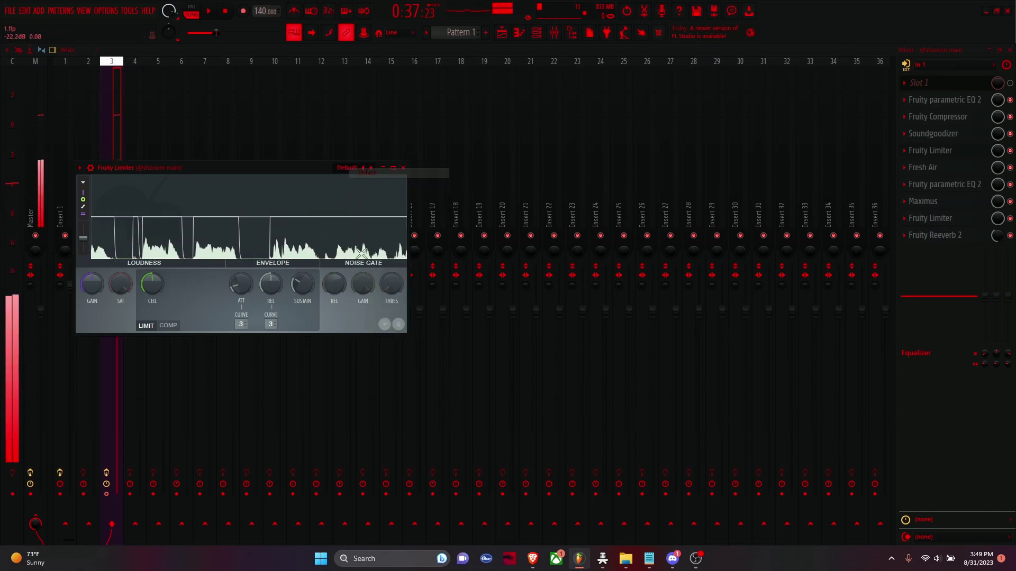
# Step: Set the noise gate threshold near -42 dB, switch to COMP mode, and lower its threshold
pyautogui.moveTo(392, 285); pyautogui.dragTo(392, 315)
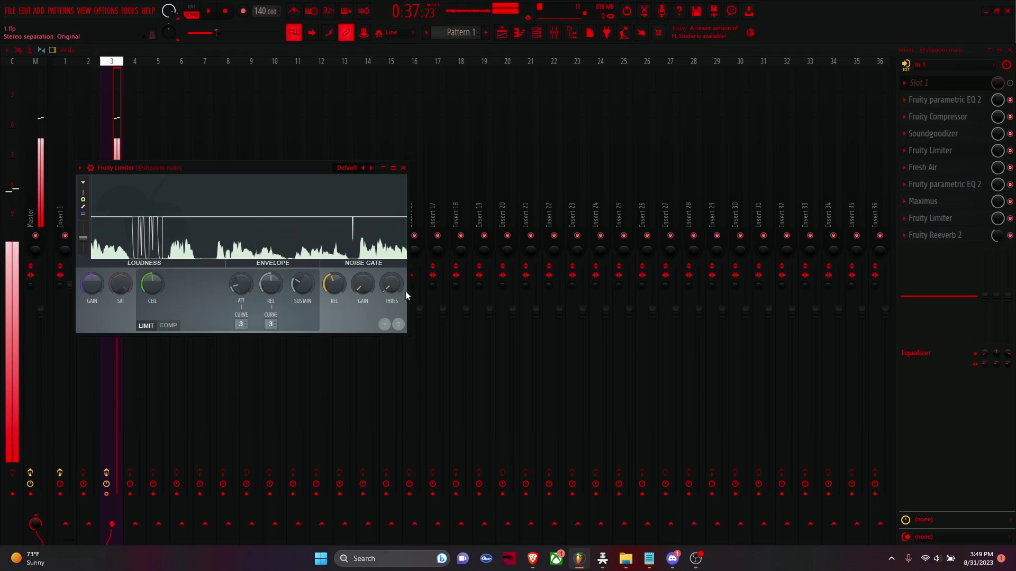
pyautogui.moveTo(393, 287)
pyautogui.mouseDown()
pyautogui.moveTo(395, 222)
pyautogui.moveTo(396, 297)
pyautogui.moveTo(390, 277)
pyautogui.mouseUp()
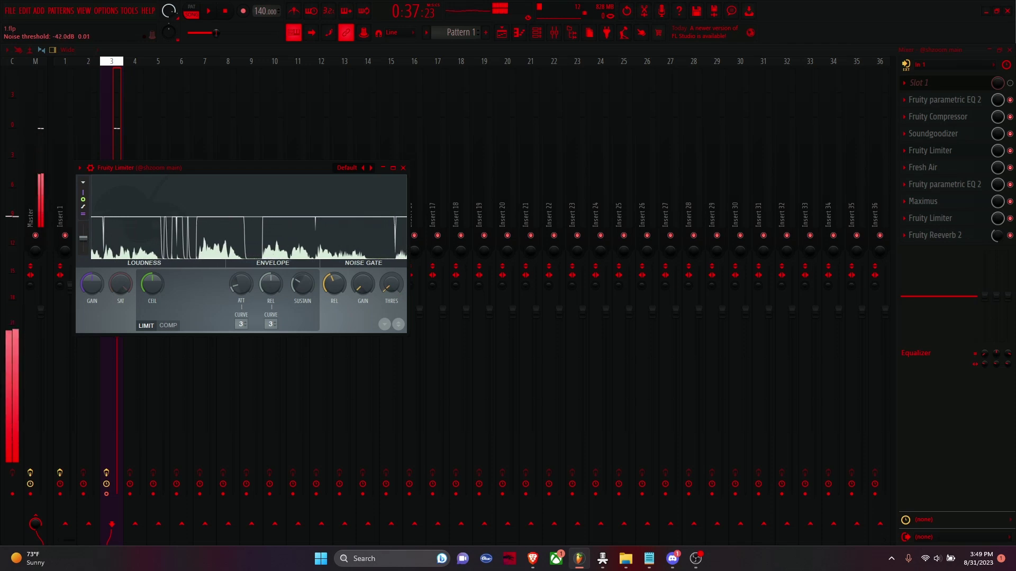
pyautogui.click(178, 324)
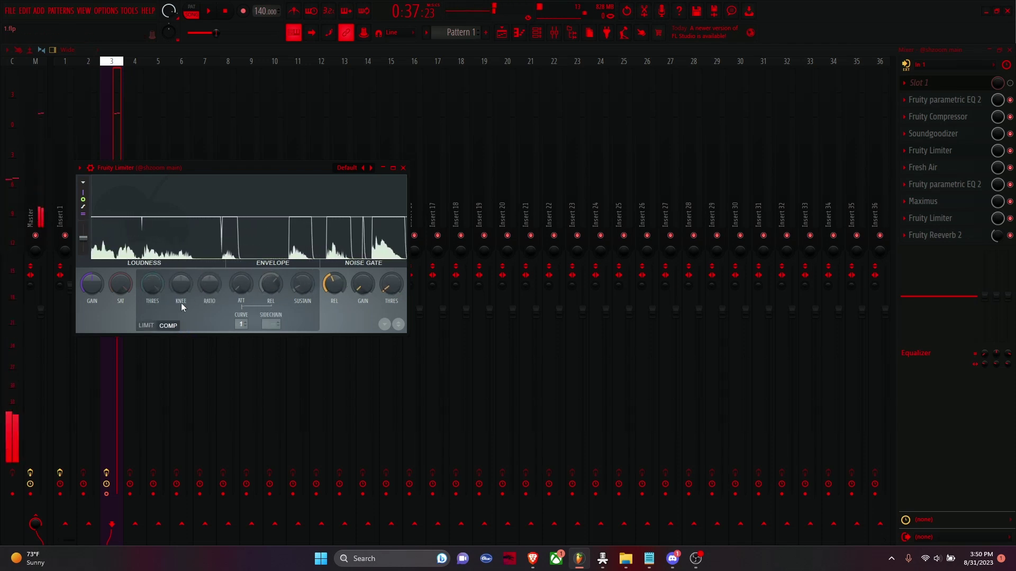
pyautogui.moveTo(152, 282); pyautogui.dragTo(152, 283)
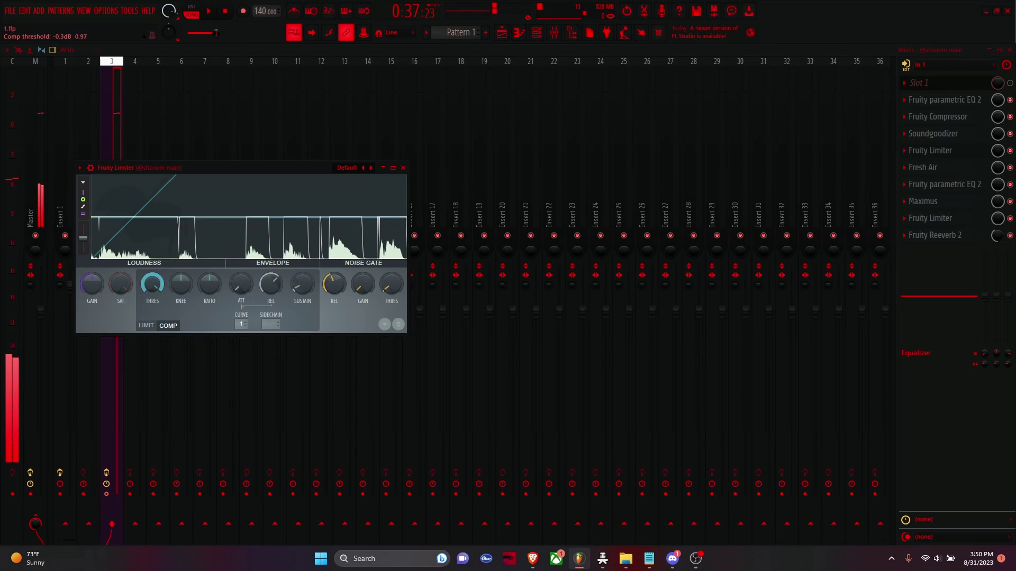
pyautogui.click(938, 117)
# Step: Set the limiter's compression threshold to about -19.9 dB and soften the knee to 85%
pyautogui.click(1009, 49)
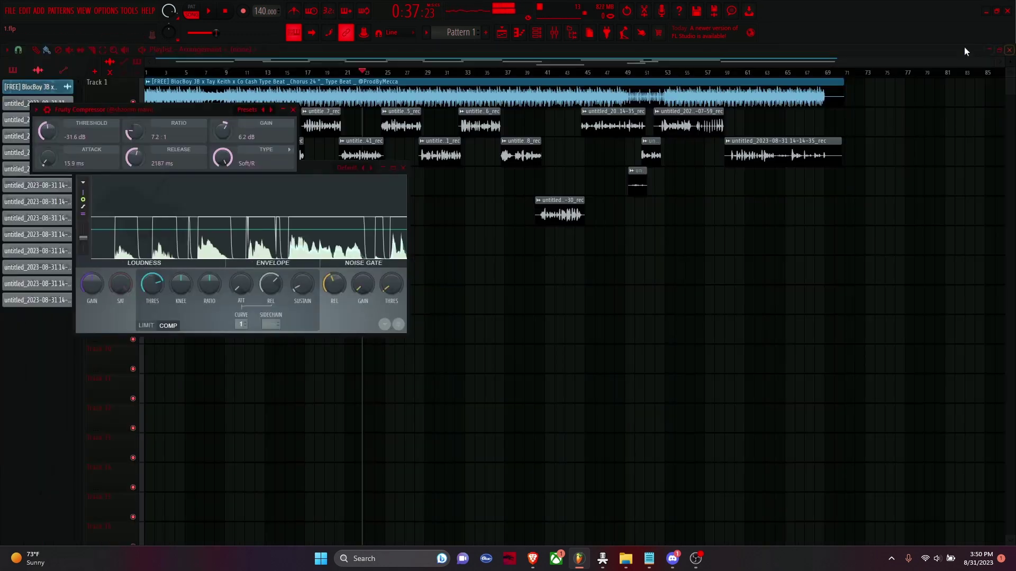
pyautogui.moveTo(165, 105); pyautogui.dragTo(581, 117)
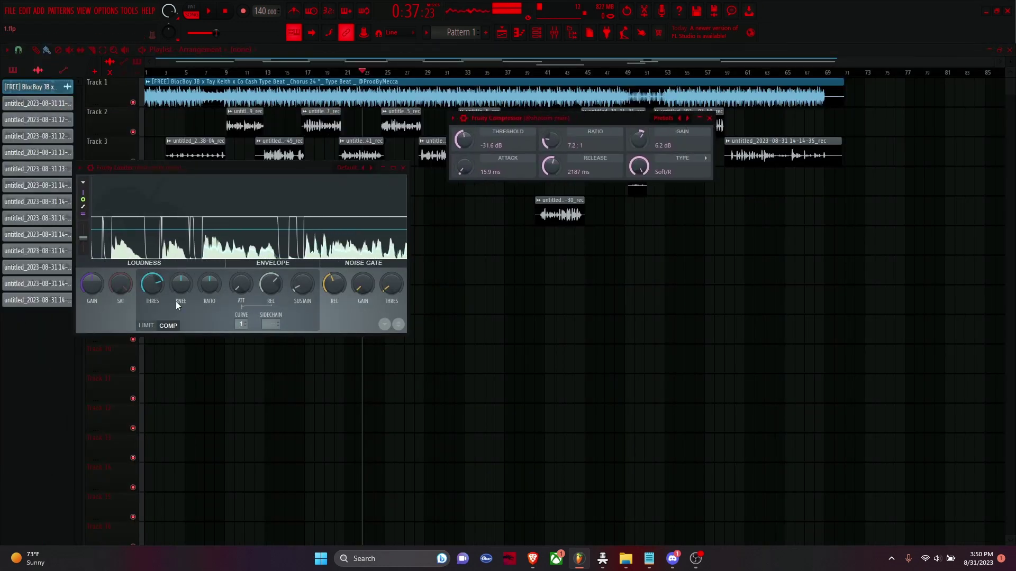
pyautogui.moveTo(152, 284); pyautogui.dragTo(152, 315)
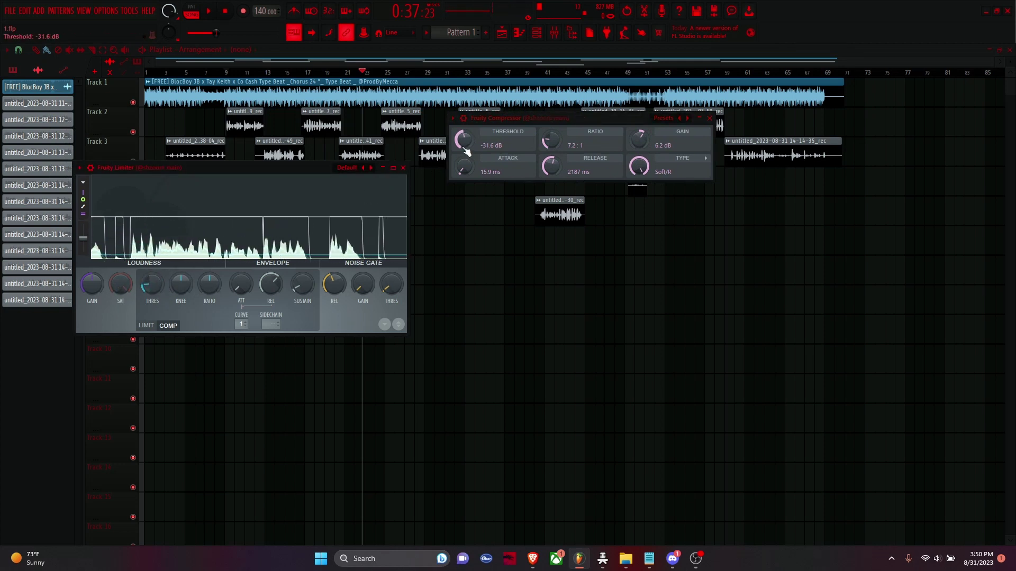
pyautogui.moveTo(161, 288); pyautogui.dragTo(180, 264)
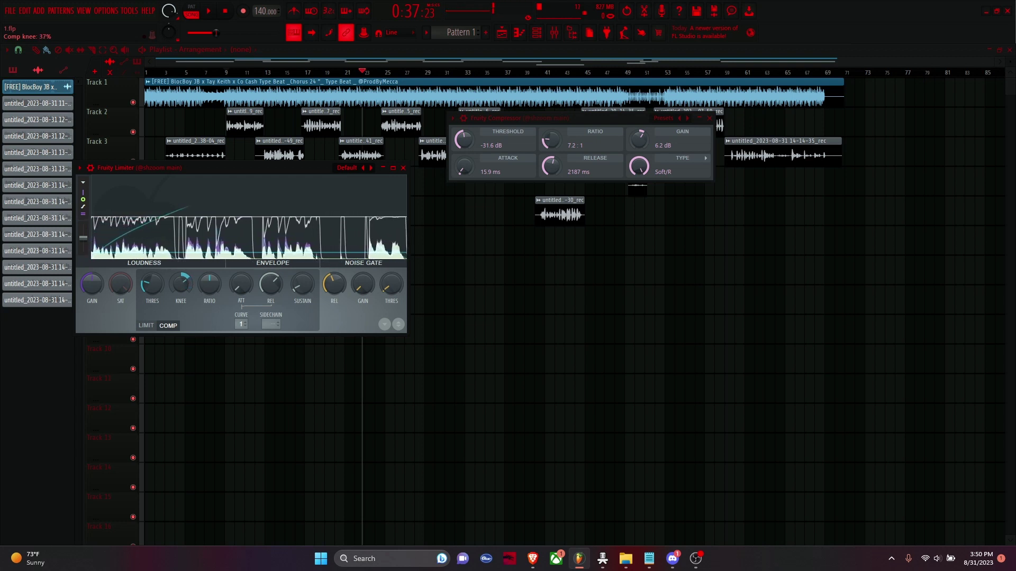
pyautogui.moveTo(180, 284); pyautogui.dragTo(181, 270)
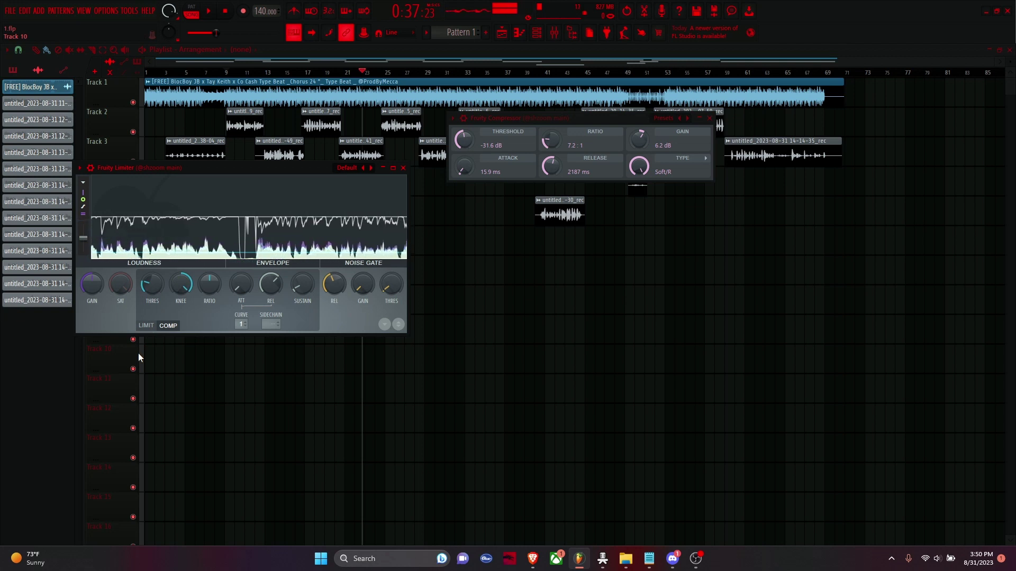
pyautogui.moveTo(181, 284); pyautogui.dragTo(181, 276)
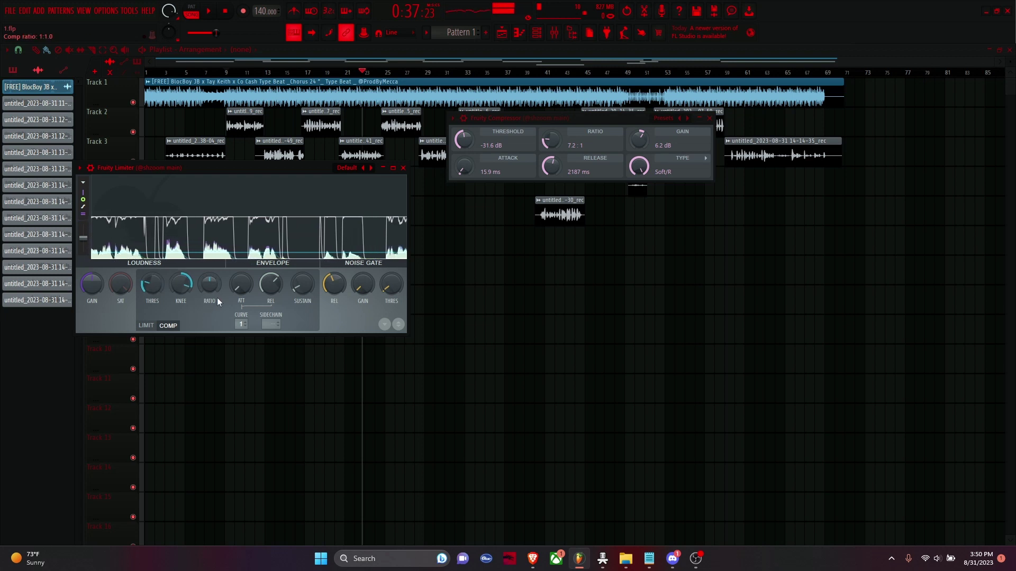
# Step: Settle the compression ratio near 3.1:1, lowering system volume meanwhile, and close the limiter
pyautogui.moveTo(211, 287); pyautogui.dragTo(210, 260)
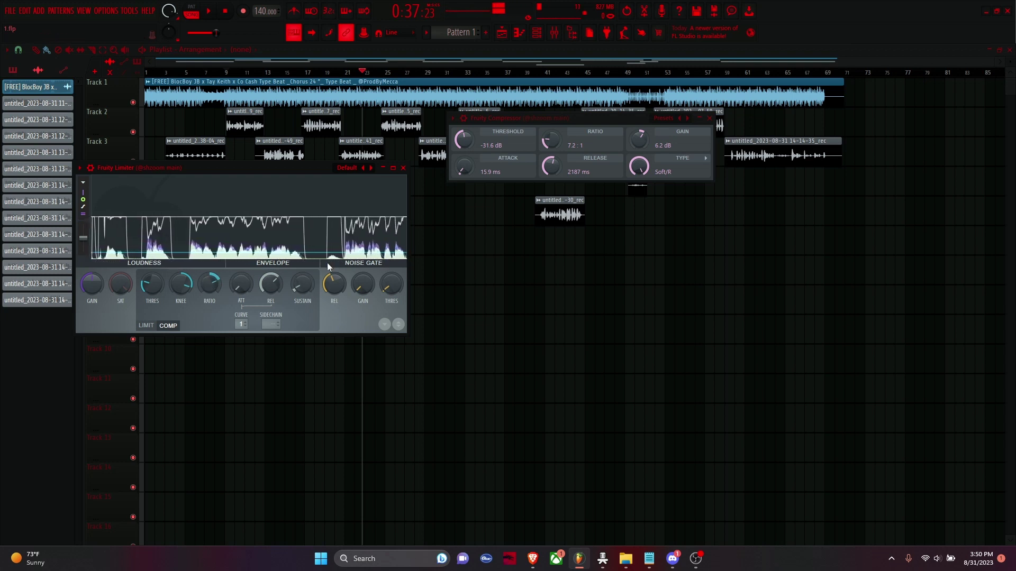
pyautogui.click(936, 559)
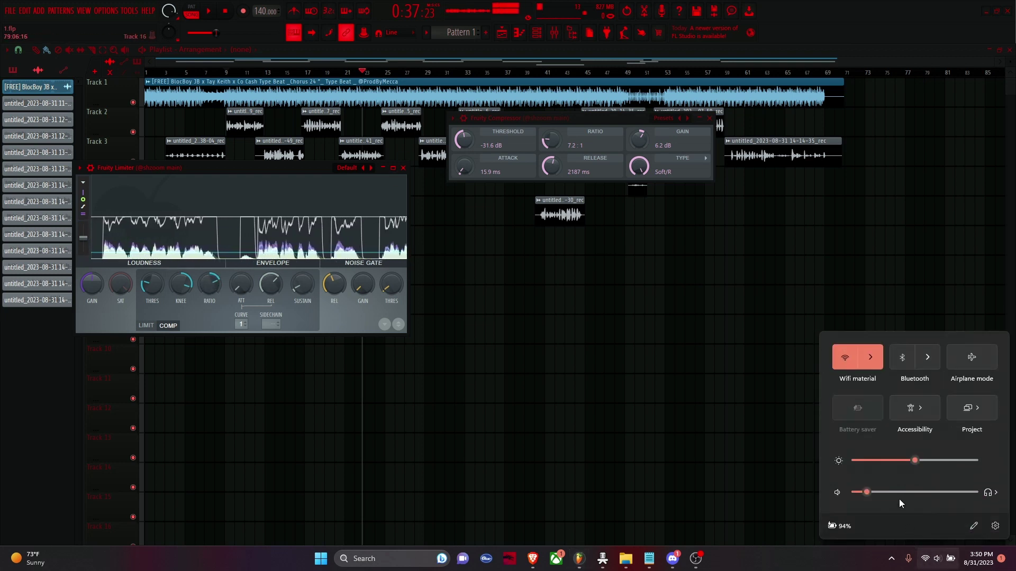
pyautogui.click(899, 492)
pyautogui.moveTo(872, 491); pyautogui.dragTo(869, 492)
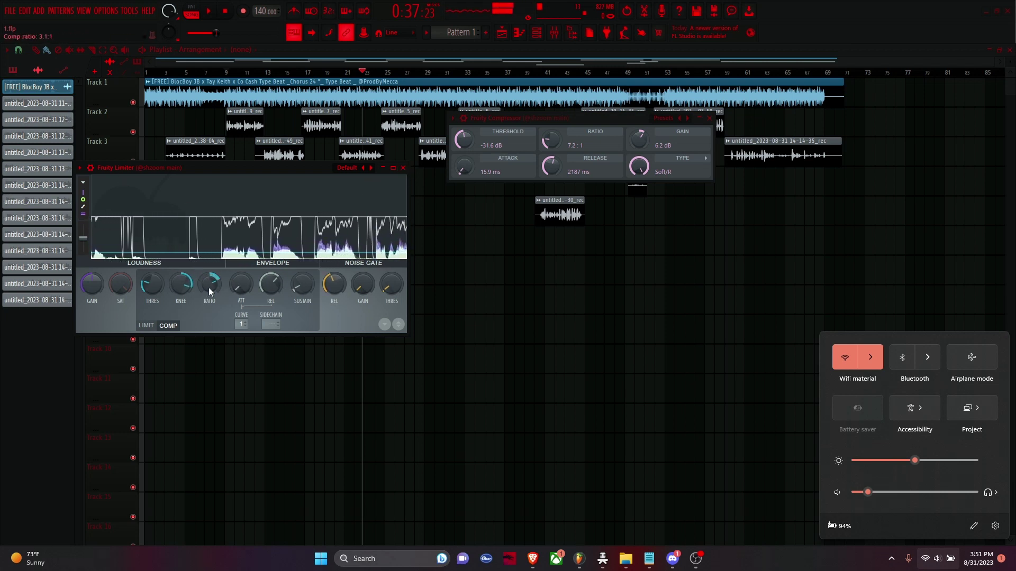
pyautogui.moveTo(208, 292); pyautogui.dragTo(205, 271)
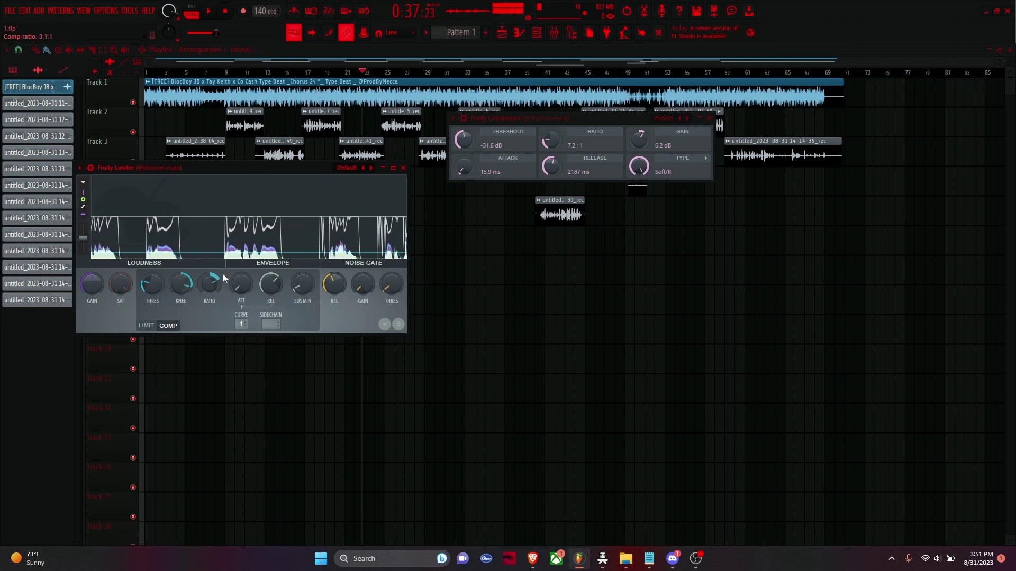
pyautogui.click(403, 168)
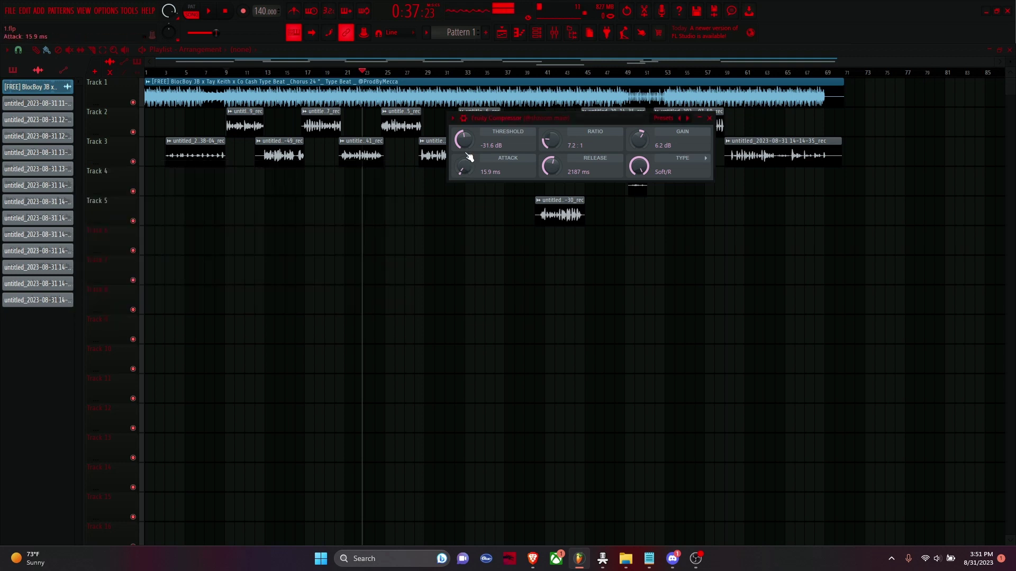
# Step: Open Fresh Air from the mixer and audition Mid Air settings, reducing it to about 6%
pyautogui.click(708, 120)
pyautogui.click(553, 38)
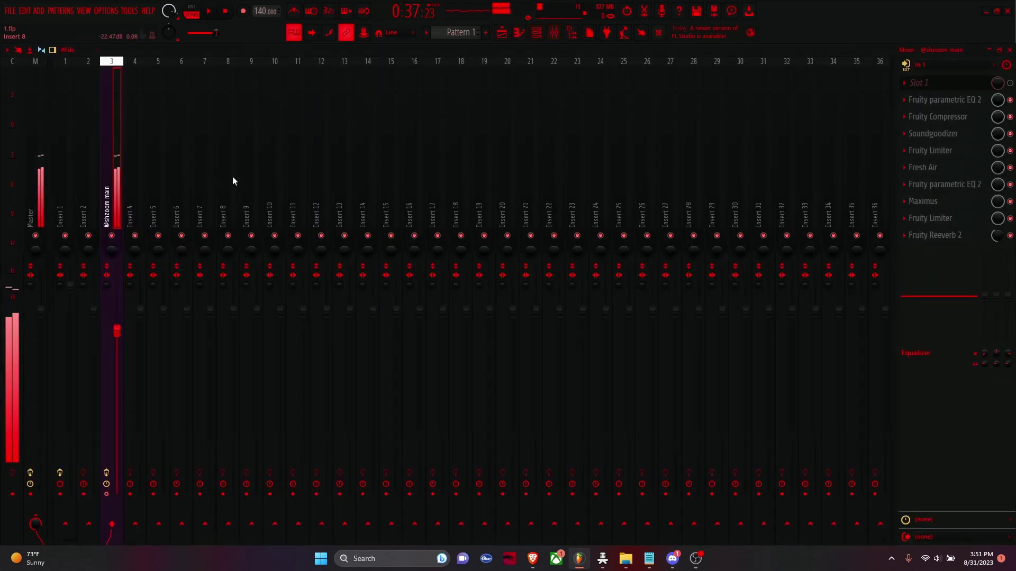
pyautogui.click(972, 178)
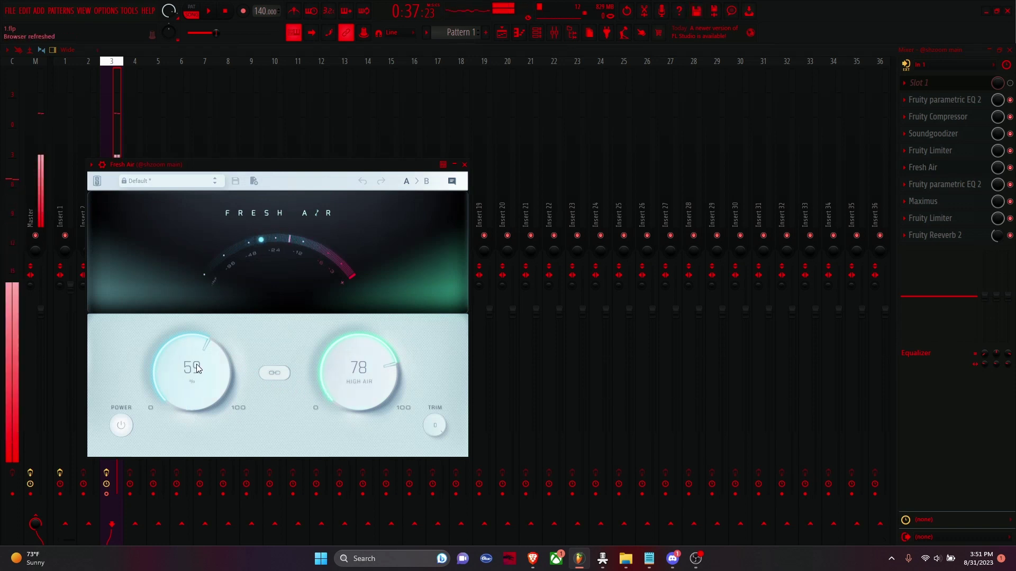
pyautogui.moveTo(197, 369); pyautogui.dragTo(199, 403)
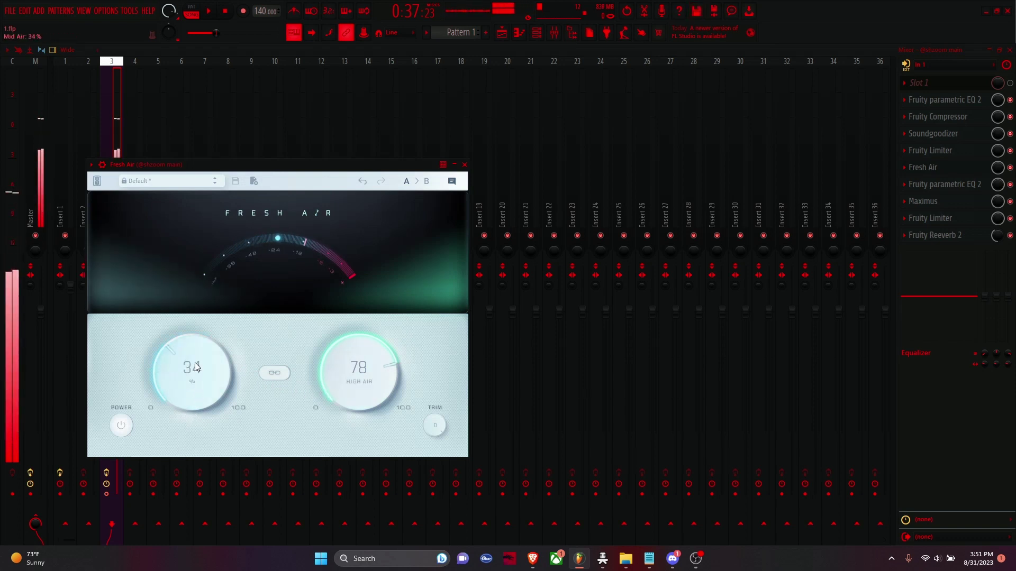
pyautogui.moveTo(192, 351); pyautogui.dragTo(213, 391)
pyautogui.moveTo(202, 355); pyautogui.dragTo(228, 405)
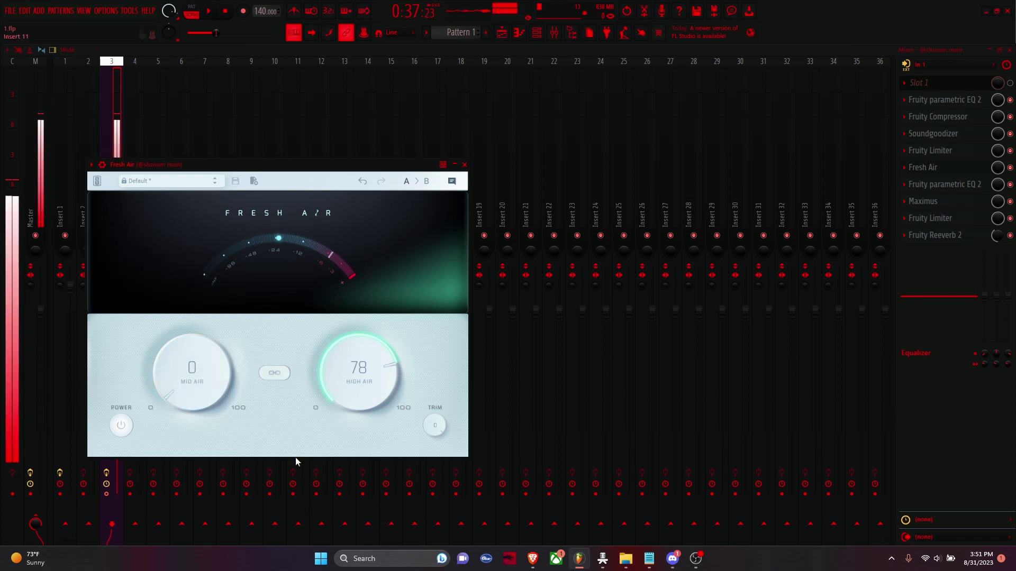
pyautogui.moveTo(188, 365); pyautogui.dragTo(231, 378)
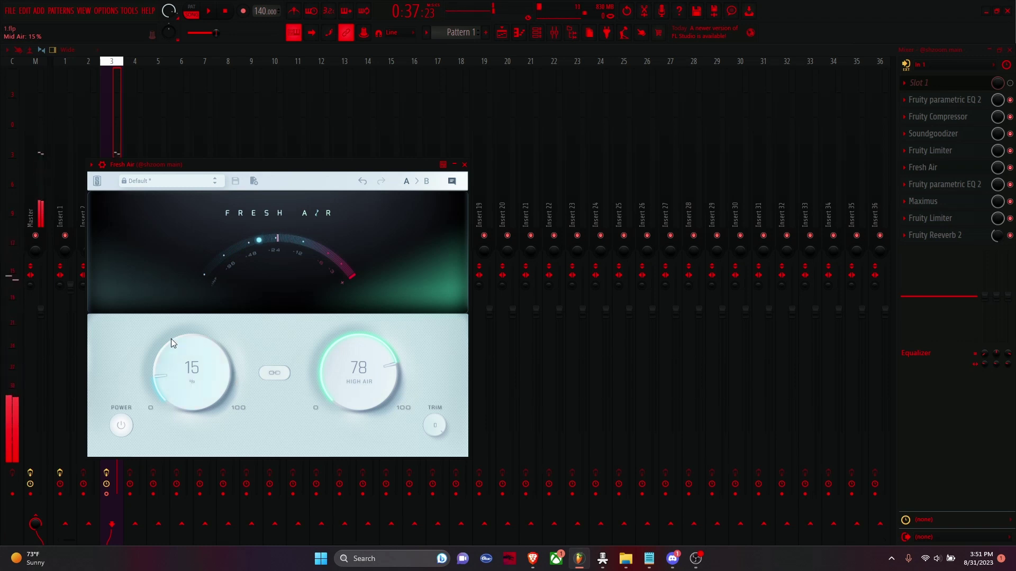
pyautogui.moveTo(170, 339); pyautogui.dragTo(187, 376)
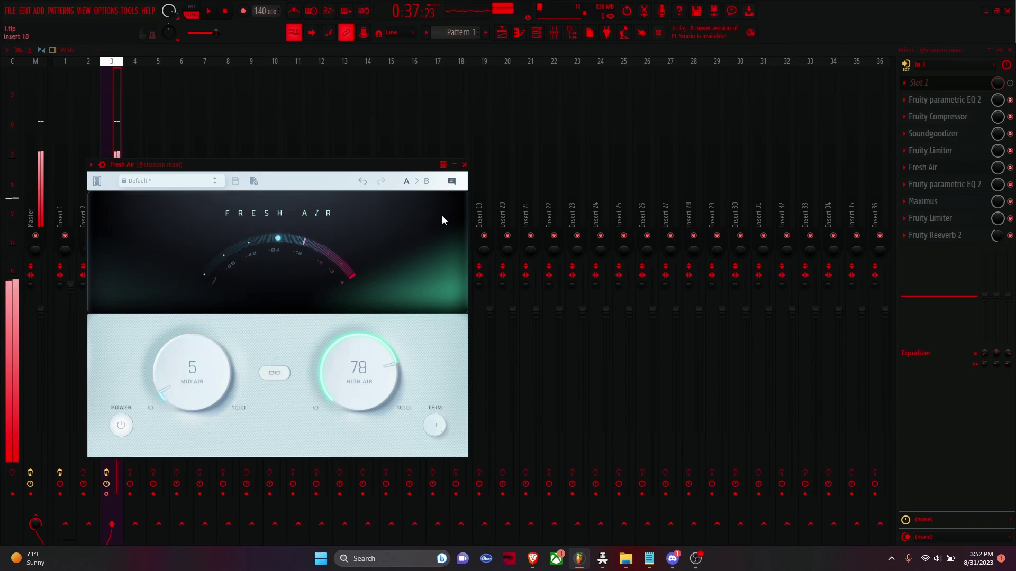
pyautogui.moveTo(169, 372); pyautogui.dragTo(222, 418)
# Step: Set Fresh Air's Mid Air to 1 and bring High Air down to about 19
pyautogui.moveTo(385, 401); pyautogui.dragTo(375, 420)
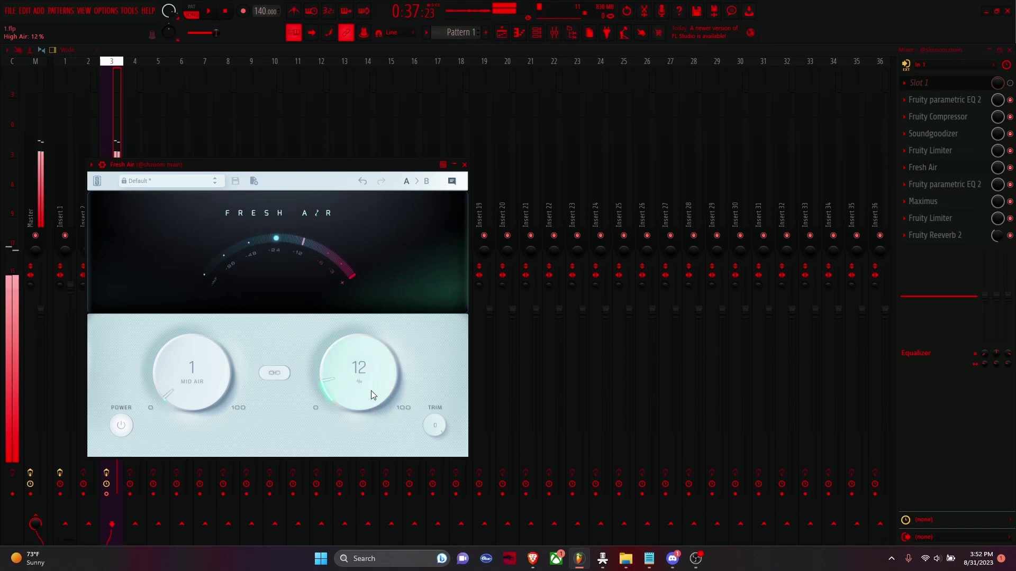
pyautogui.click(932, 565)
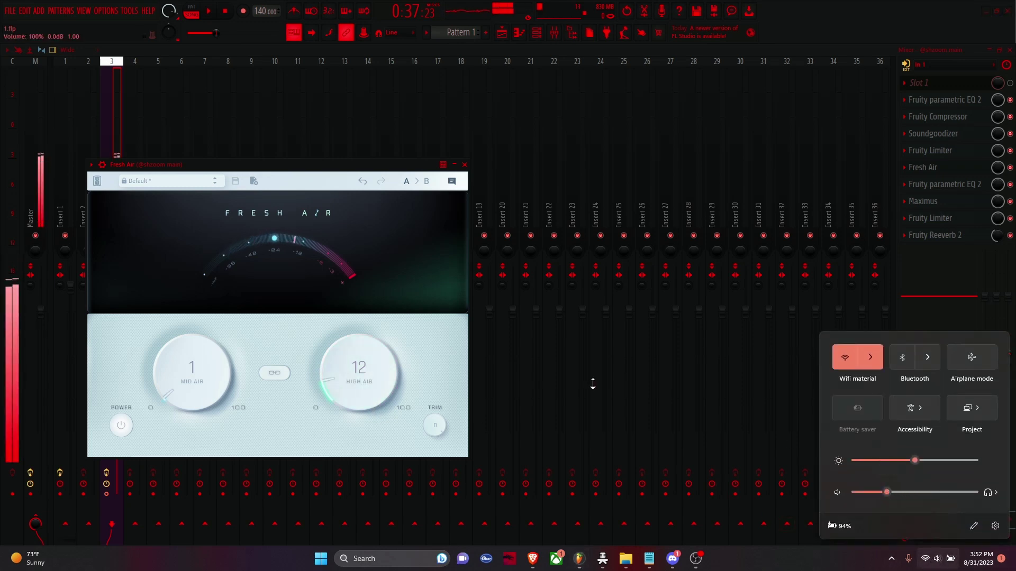
pyautogui.moveTo(378, 376); pyautogui.dragTo(367, 407)
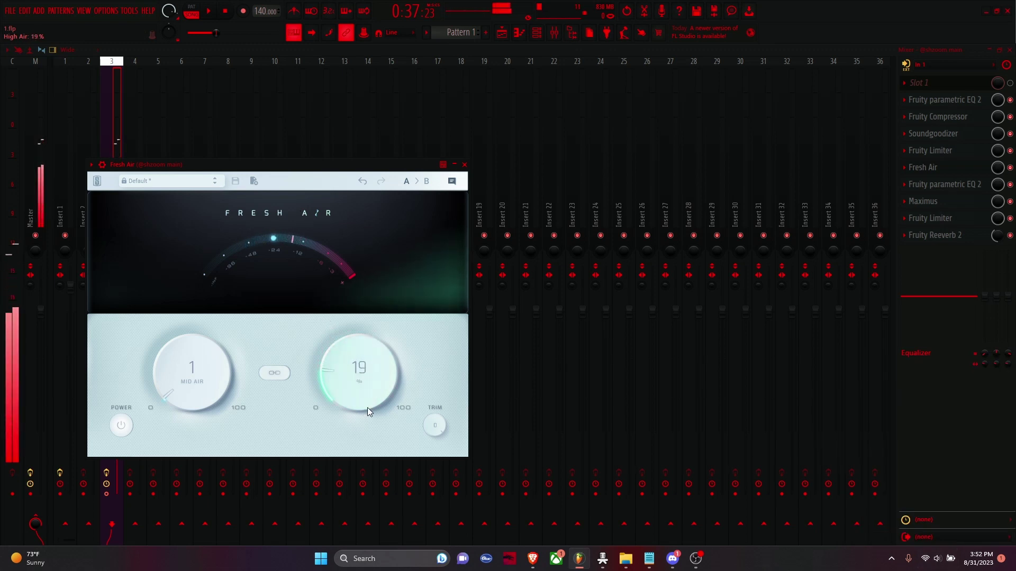
pyautogui.click(931, 173)
pyautogui.click(950, 183)
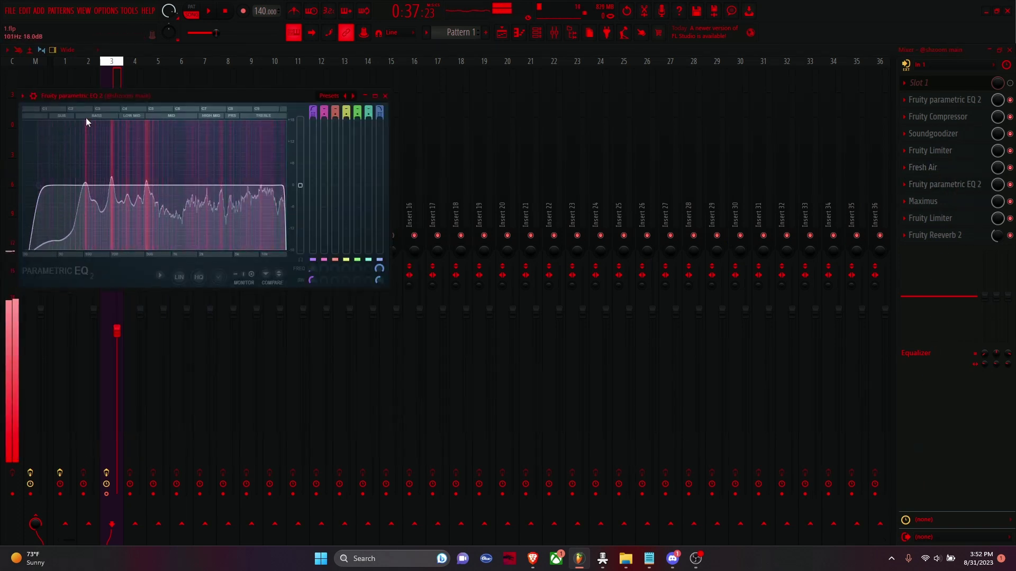
# Step: Load the parametric EQ's Default preset and lower the system playback volume
pyautogui.click(329, 95)
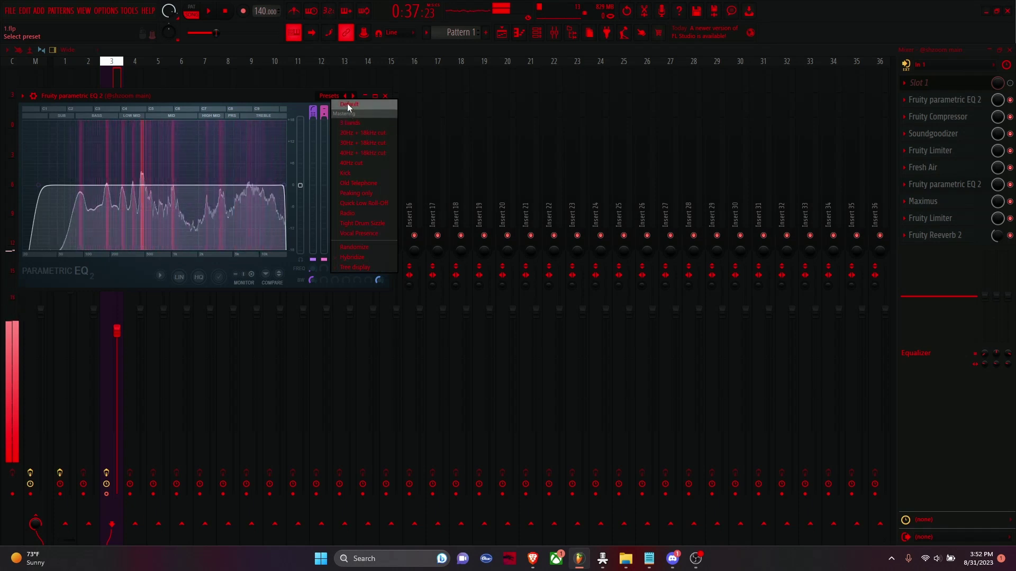
pyautogui.click(347, 104)
pyautogui.rightClick(66, 185)
pyautogui.moveTo(81, 212)
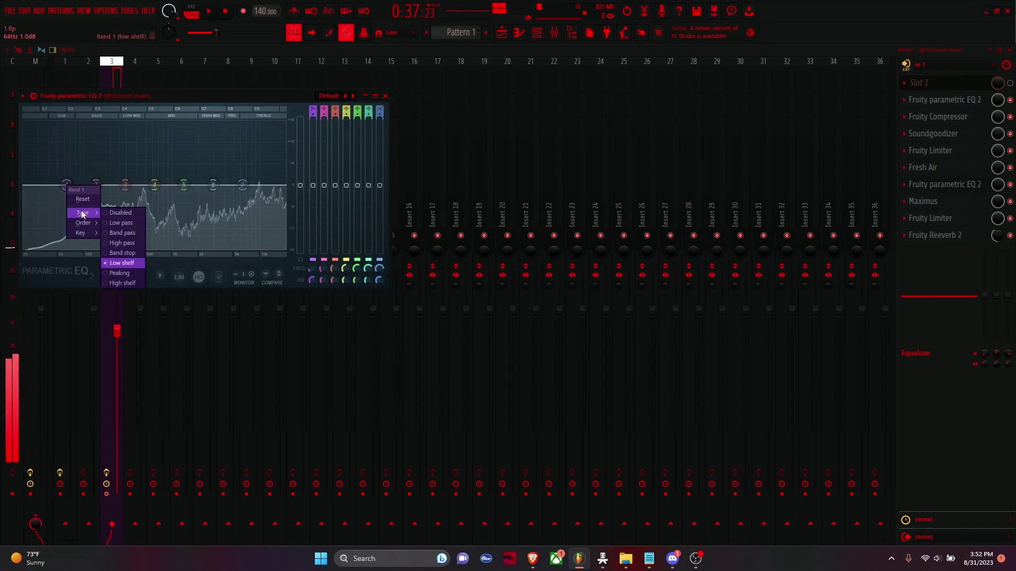
pyautogui.click(922, 562)
pyautogui.click(862, 493)
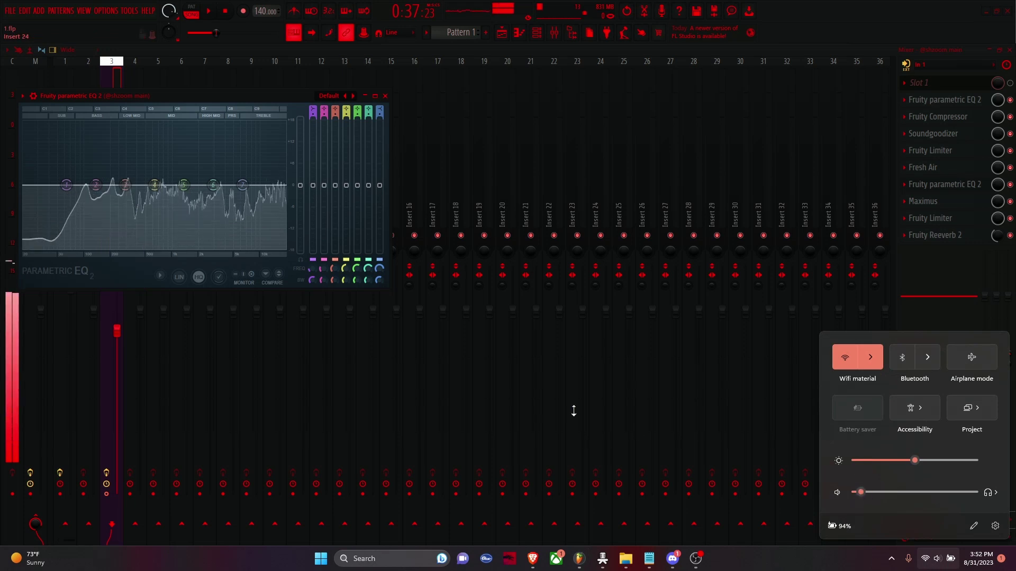
# Step: Make band 1 a high-pass filter, reset its bandwidth, and move its cutoff to about 82 Hz
pyautogui.rightClick(66, 184)
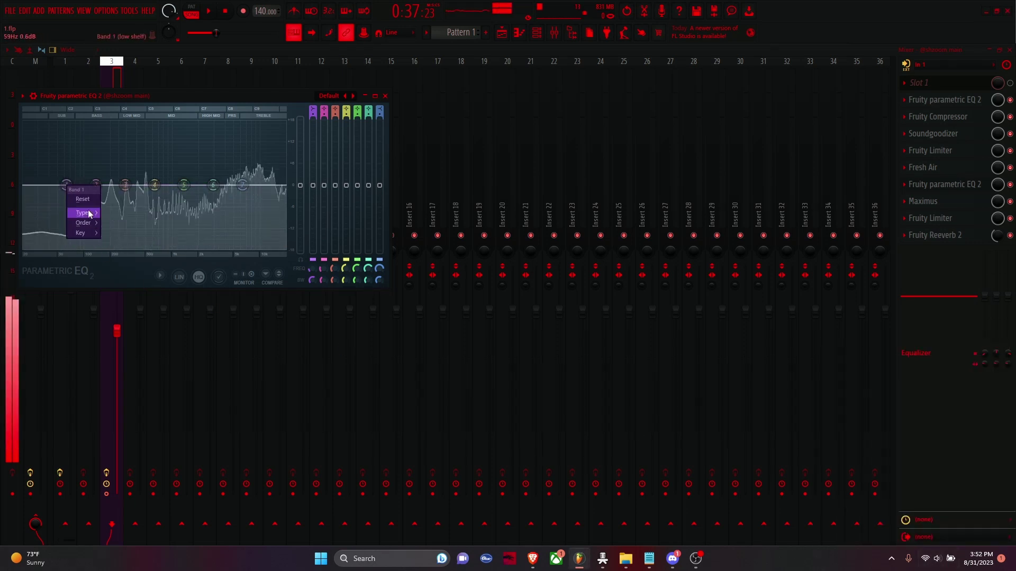
pyautogui.moveTo(96, 213)
pyautogui.click(121, 243)
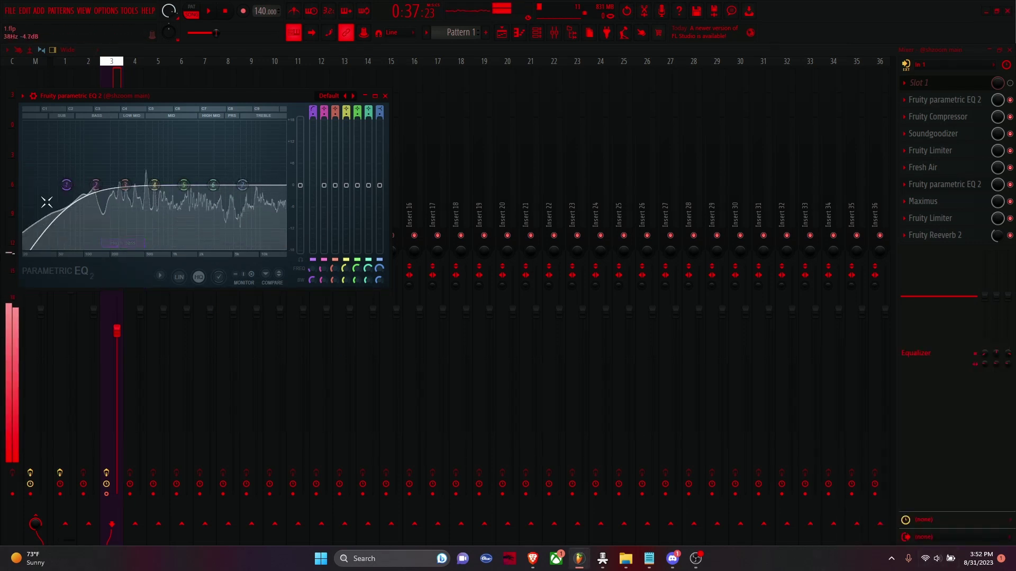
pyautogui.moveTo(312, 281); pyautogui.dragTo(312, 268)
pyautogui.rightClick(312, 279)
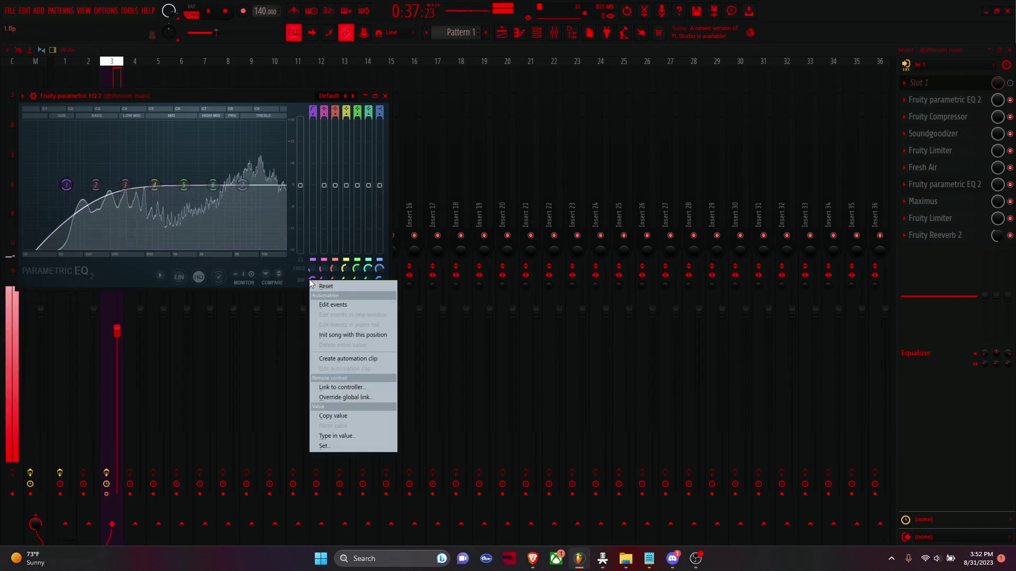
pyautogui.click(320, 287)
pyautogui.moveTo(313, 265); pyautogui.dragTo(311, 262)
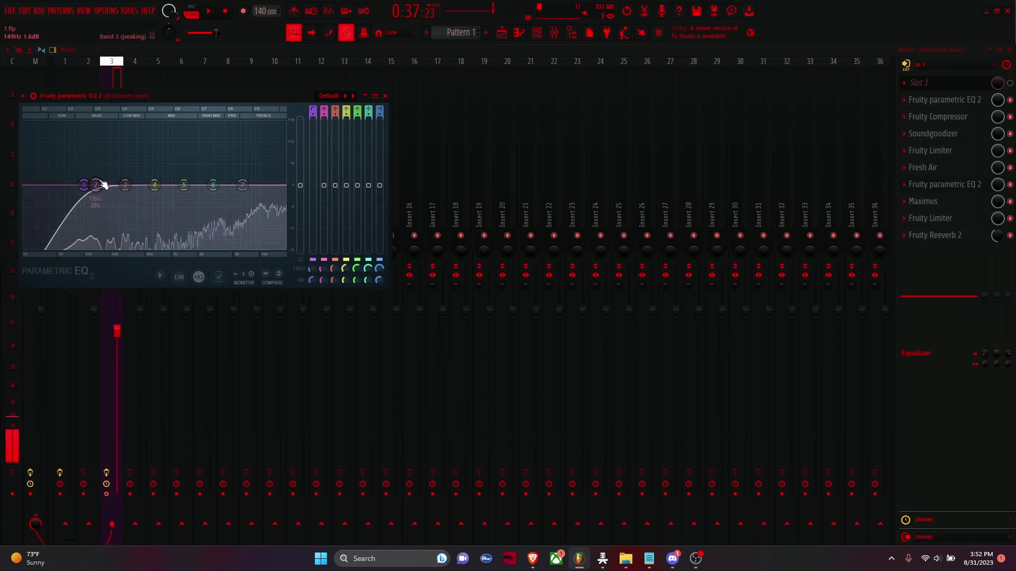
# Step: Reshape EQ band 2 in the low mids and raise band 3 into a peak around 662 Hz
pyautogui.moveTo(96, 184)
pyautogui.mouseDown()
pyautogui.moveTo(118, 123)
pyautogui.moveTo(86, 191)
pyautogui.moveTo(110, 196)
pyautogui.mouseUp()
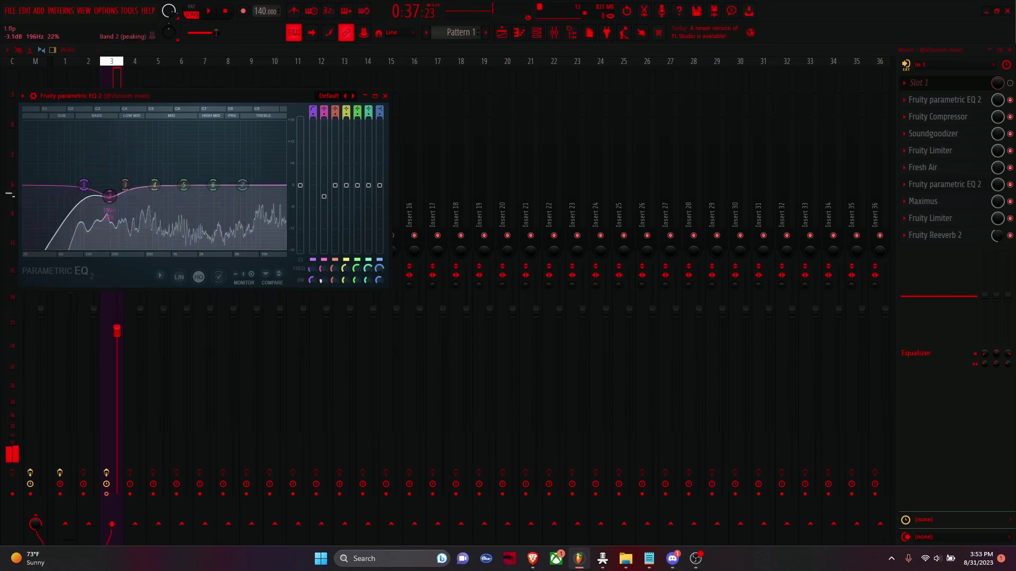
pyautogui.click(929, 560)
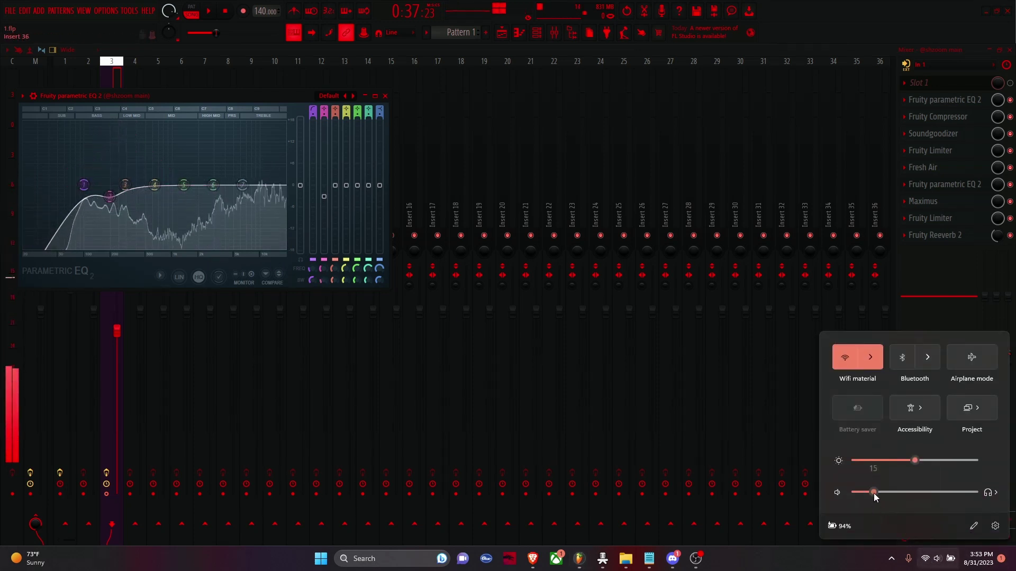
pyautogui.moveTo(125, 185); pyautogui.dragTo(148, 175)
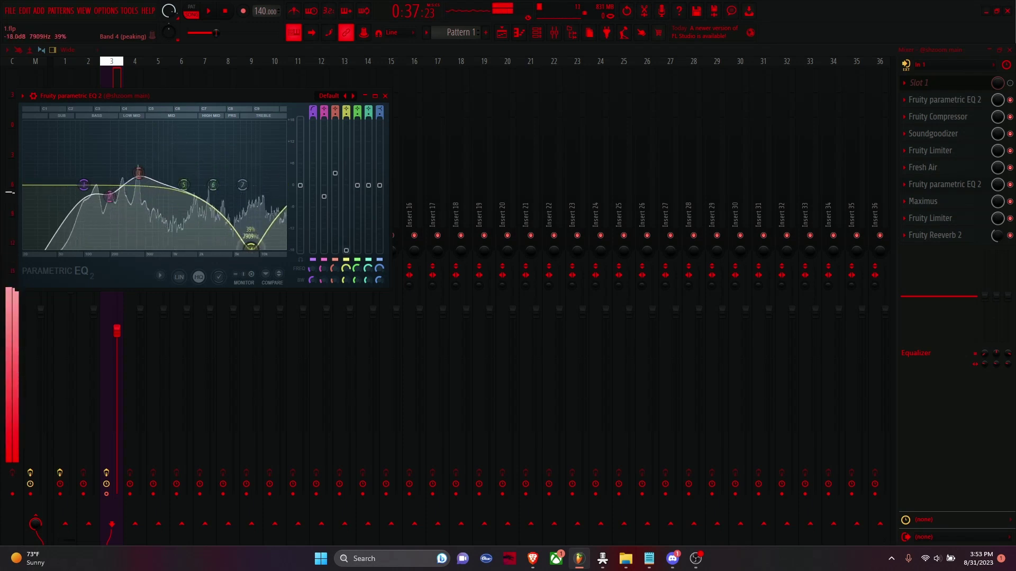
# Step: Make band 4 a narrow cut near 1.1 kHz and reset band 5 to flat
pyautogui.moveTo(251, 246); pyautogui.dragTo(175, 203)
pyautogui.moveTo(343, 282); pyautogui.dragTo(342, 303)
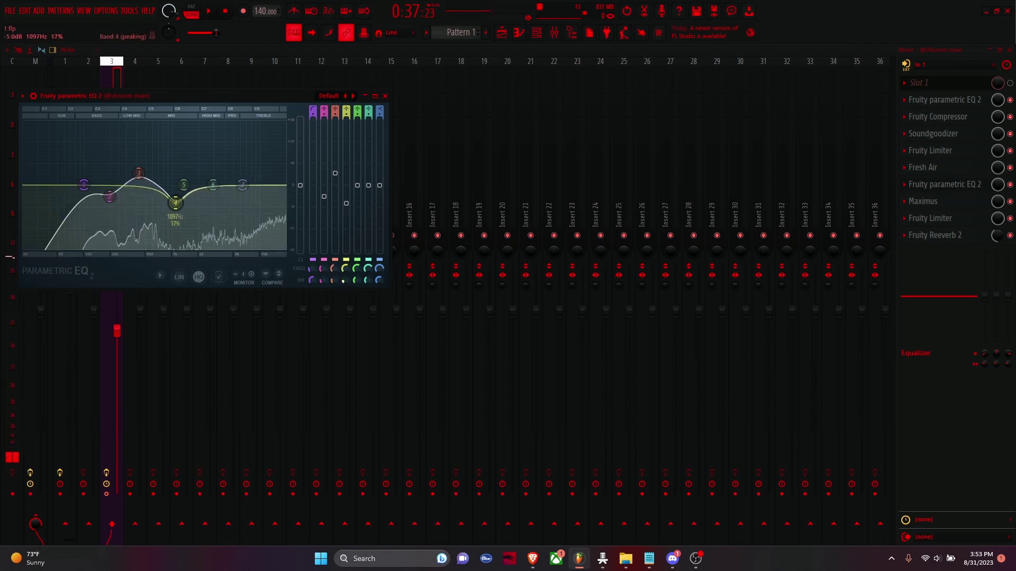
pyautogui.moveTo(183, 184); pyautogui.dragTo(241, 196)
pyautogui.rightClick(202, 194)
pyautogui.click(212, 208)
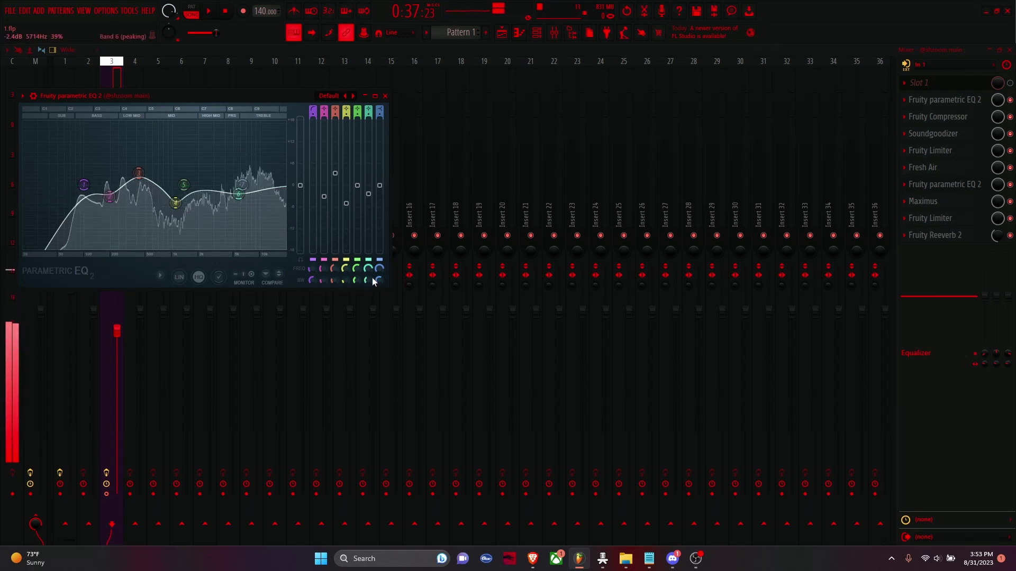
# Step: Widen band 6 into a dip near 5.5 kHz, lower the top band slightly, and close the EQ
pyautogui.moveTo(367, 280)
pyautogui.mouseDown()
pyautogui.moveTo(366, 304)
pyautogui.moveTo(367, 296)
pyautogui.mouseUp()
pyautogui.moveTo(239, 194); pyautogui.dragTo(258, 170)
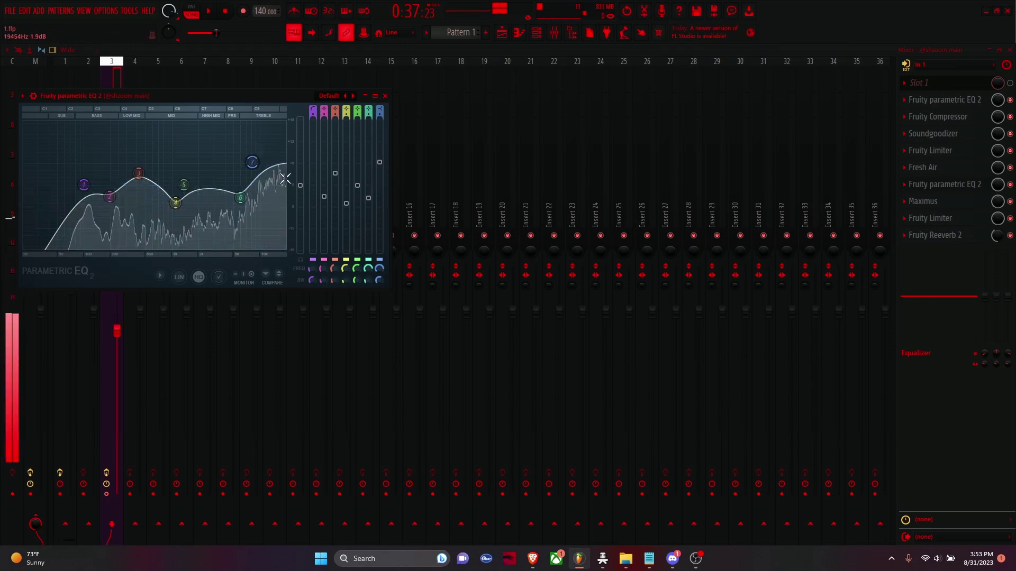
pyautogui.click(929, 566)
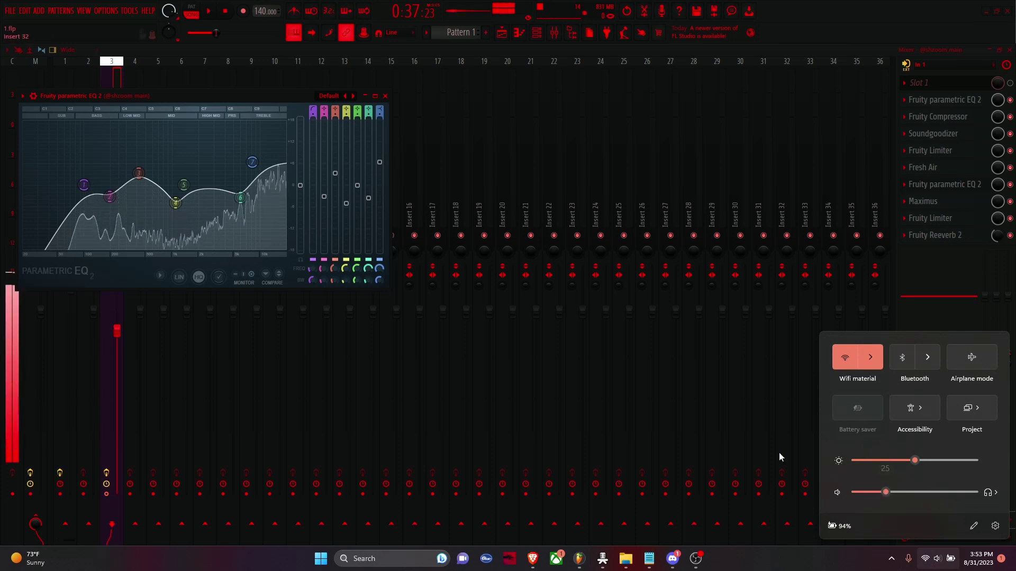
pyautogui.moveTo(250, 160)
pyautogui.mouseDown()
pyautogui.moveTo(265, 179)
pyautogui.moveTo(243, 173)
pyautogui.moveTo(255, 172)
pyautogui.mouseUp()
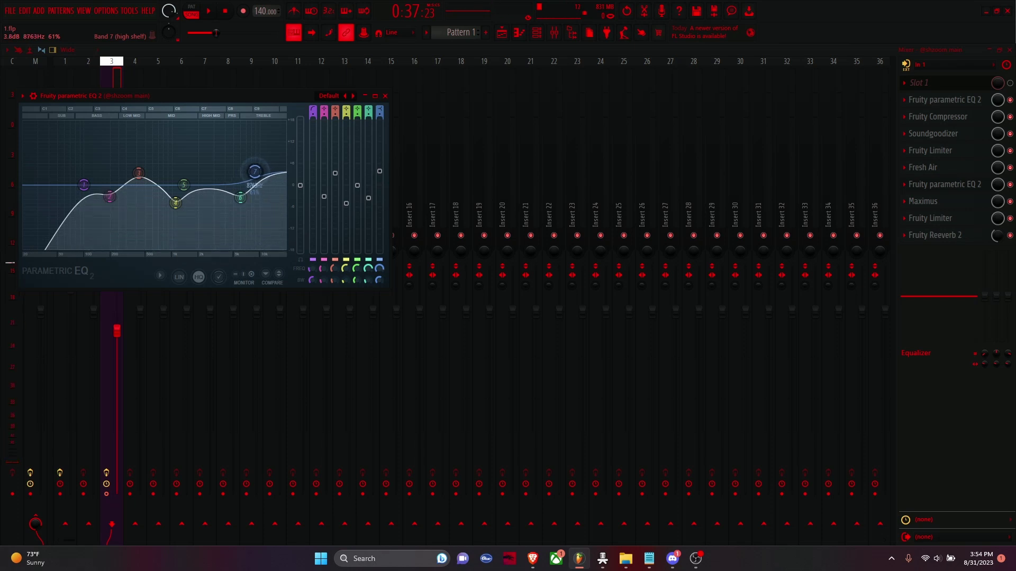
pyautogui.click(385, 95)
# Step: Open the Maximus window on the vocal insert, toggling the effect's enable state along the way
pyautogui.click(924, 561)
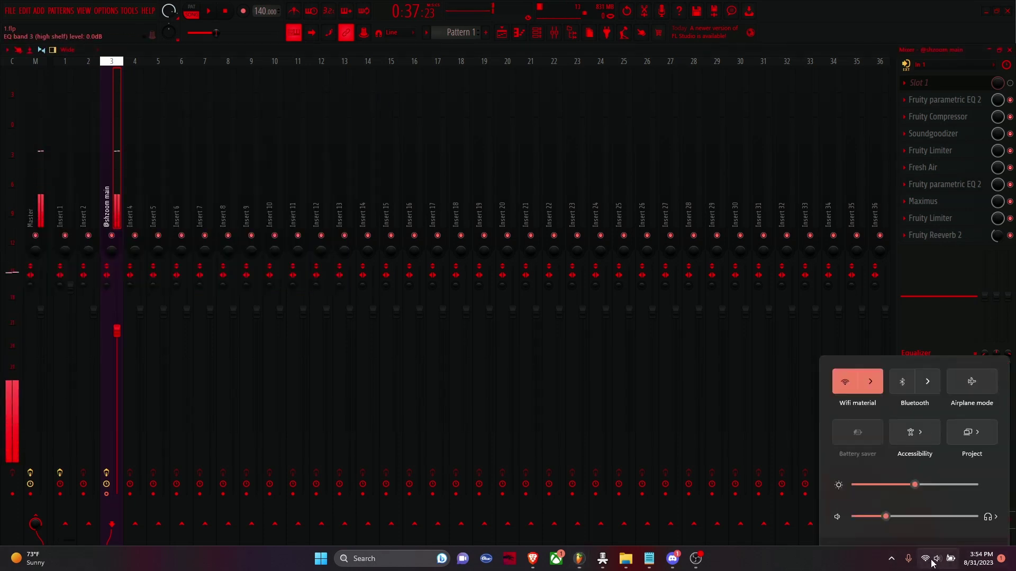
pyautogui.click(852, 4)
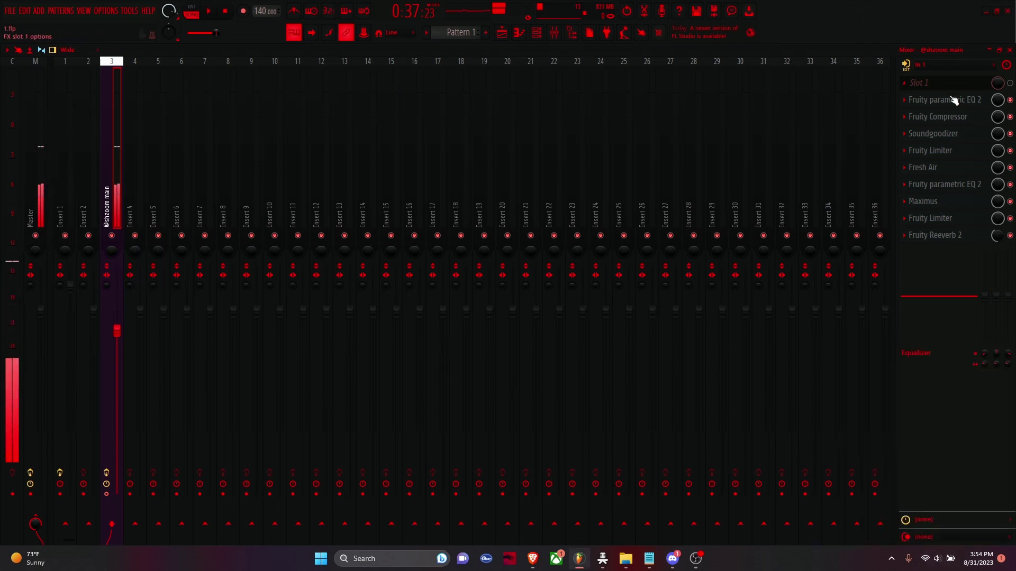
pyautogui.click(951, 203)
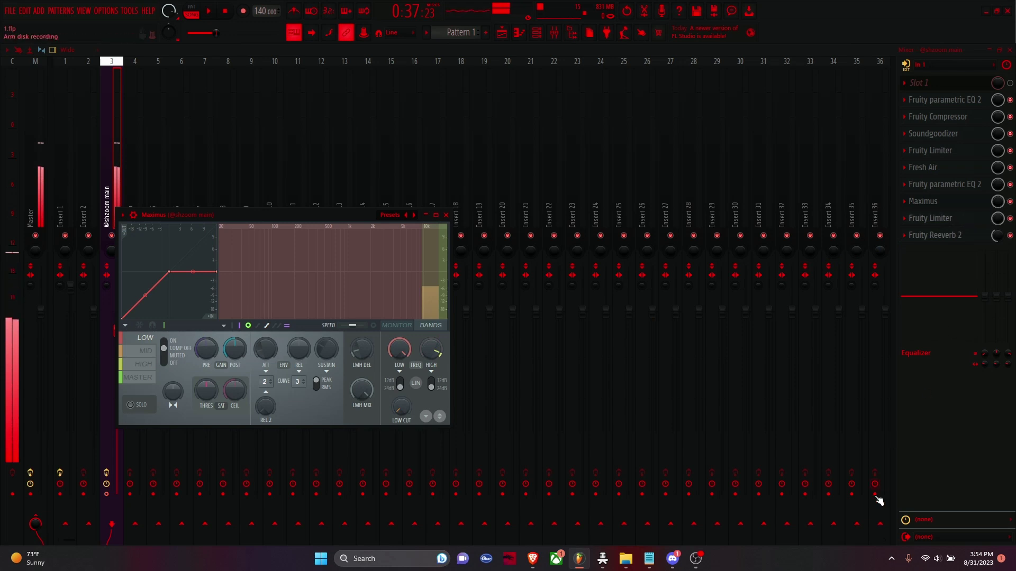
pyautogui.click(944, 563)
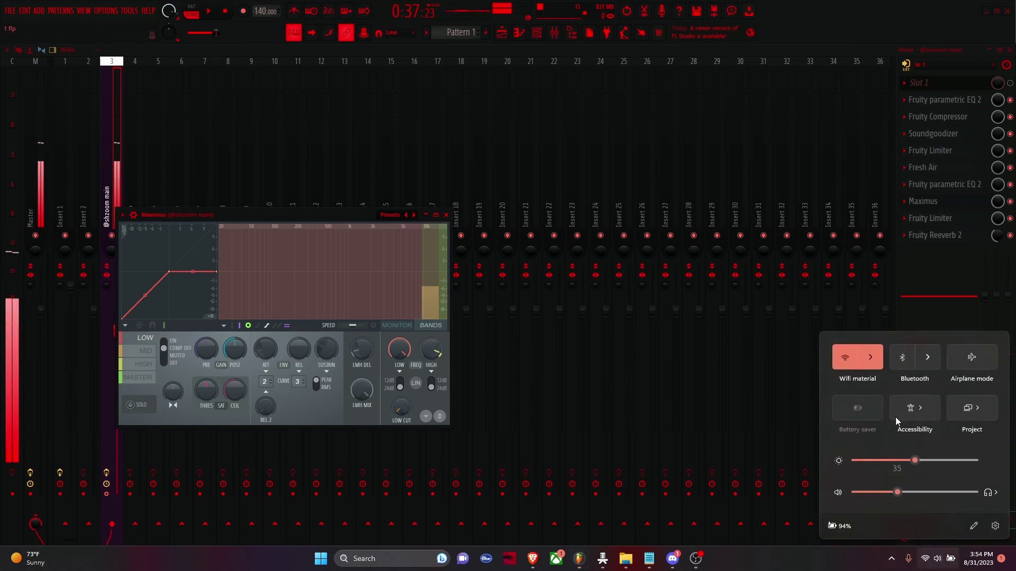
pyautogui.click(913, 4)
pyautogui.click(1010, 204)
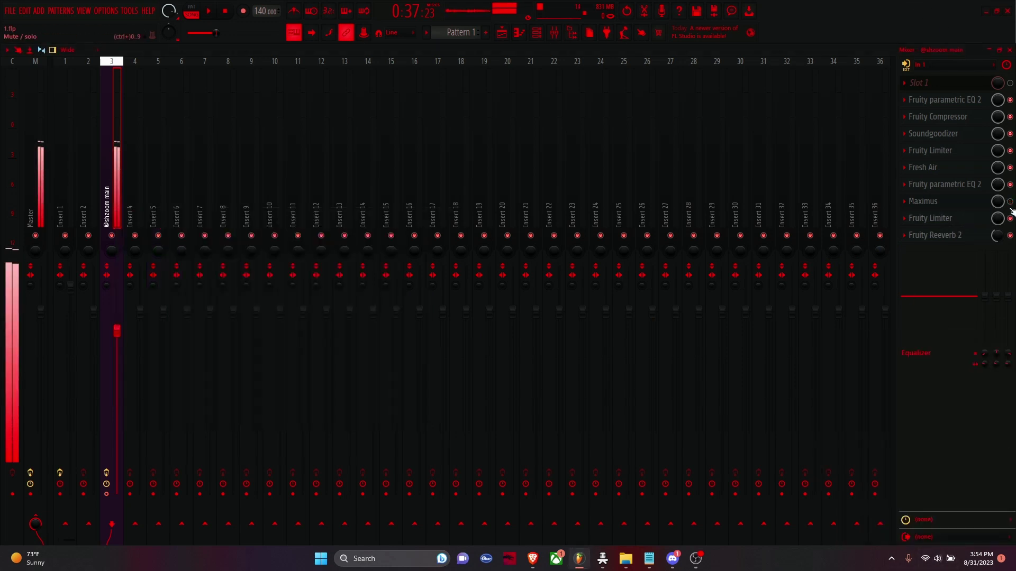
pyautogui.click(961, 203)
# Step: Raise the Maximus MID and LOW pre gains, lower the low crossover, then select the HIGH band
pyautogui.click(146, 351)
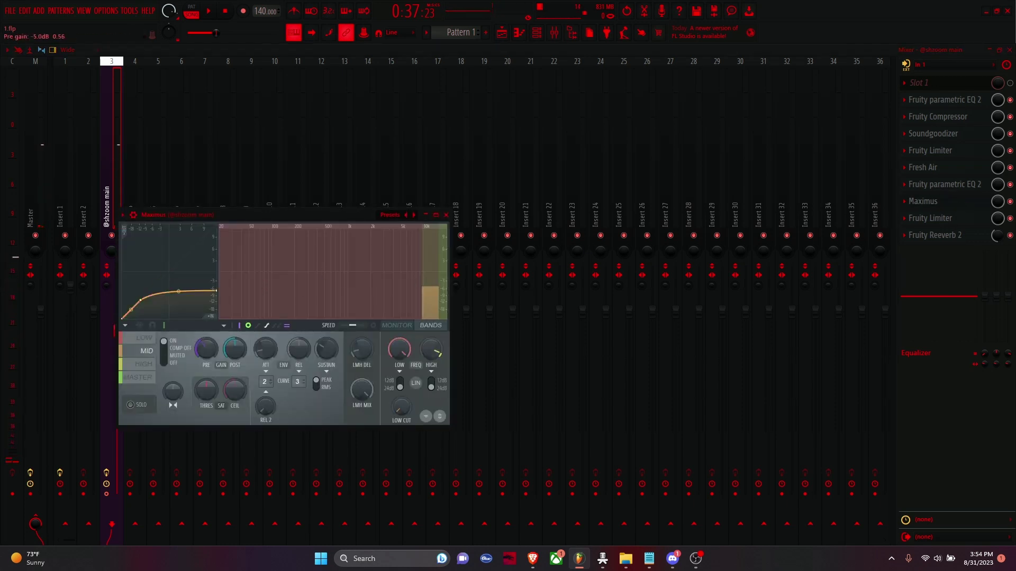
pyautogui.moveTo(206, 350); pyautogui.dragTo(206, 333)
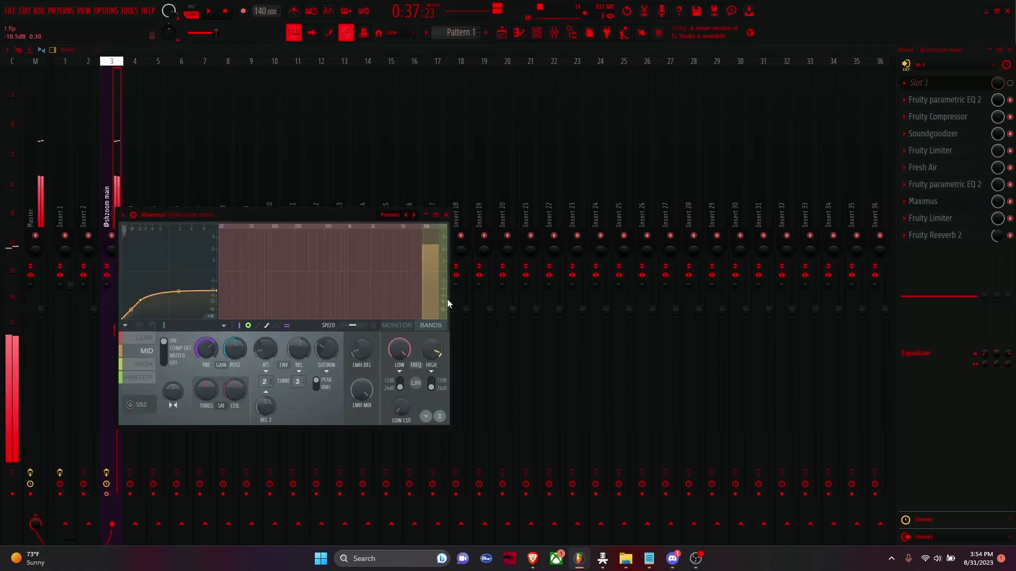
pyautogui.moveTo(438, 285); pyautogui.dragTo(363, 284)
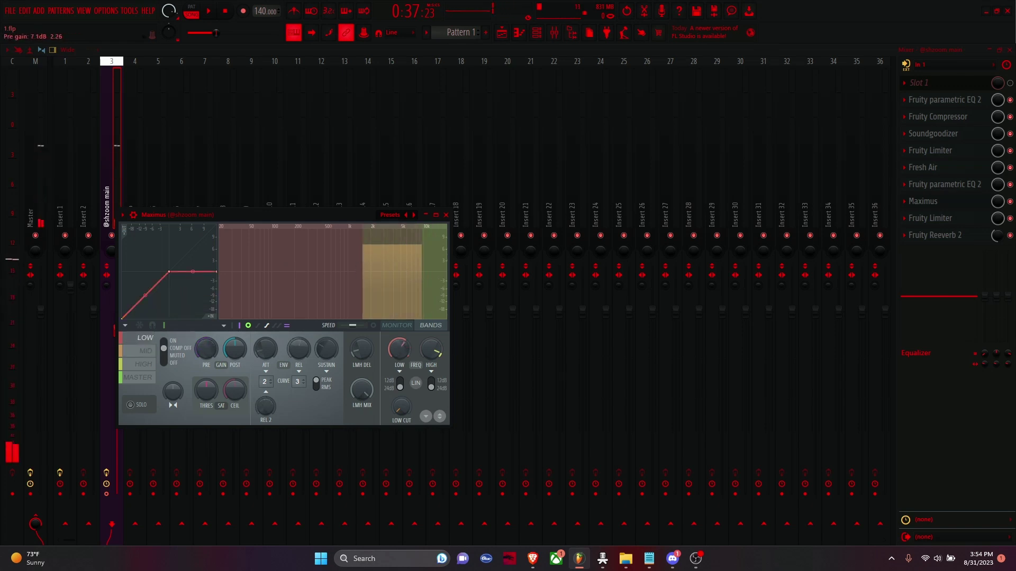
pyautogui.moveTo(206, 350); pyautogui.dragTo(207, 333)
pyautogui.click(433, 247)
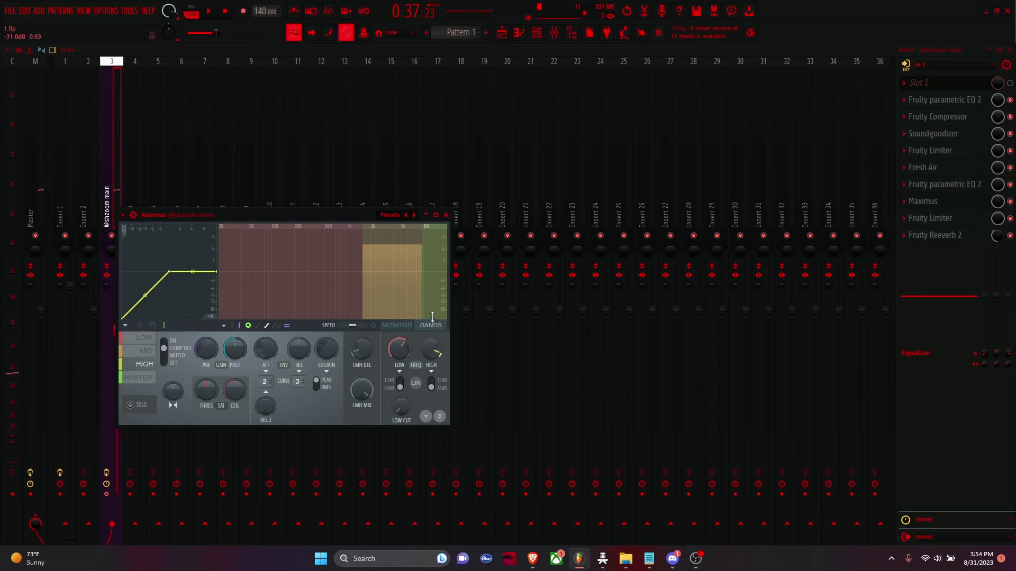
pyautogui.click(905, 202)
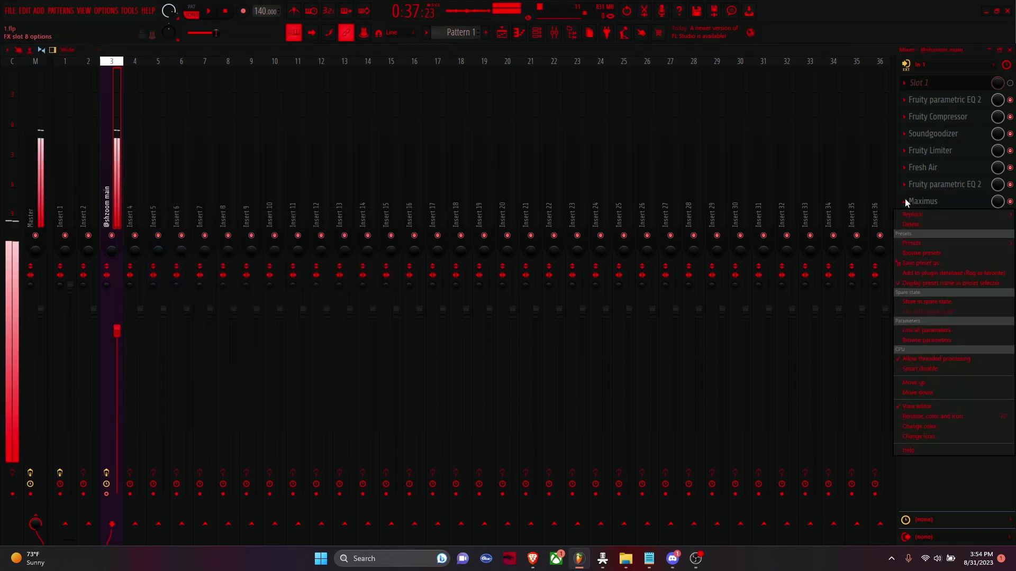
# Step: Delete Maximus from the chain and switch the Fruity Limiter to compressor mode
pyautogui.click(913, 223)
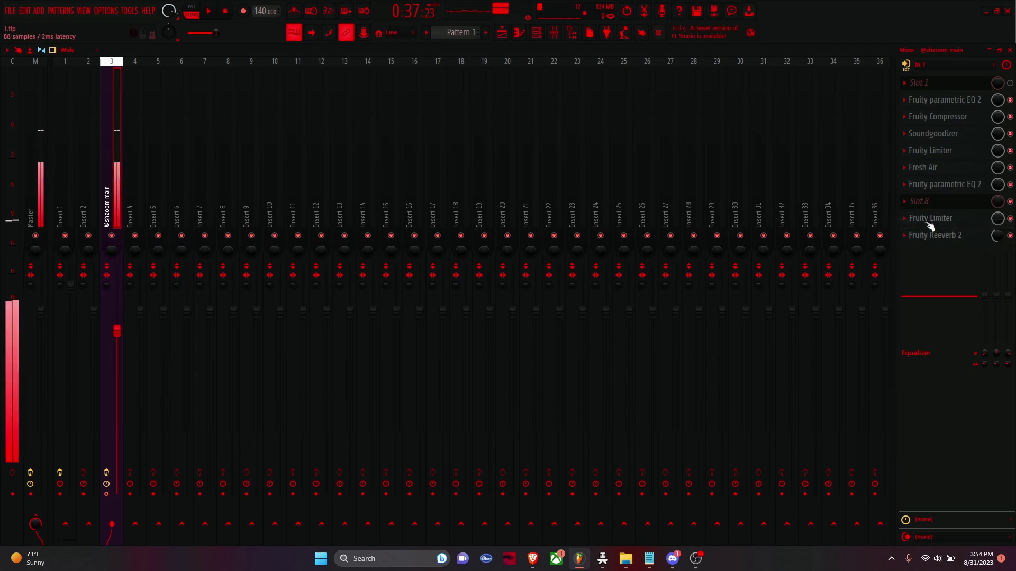
pyautogui.click(929, 221)
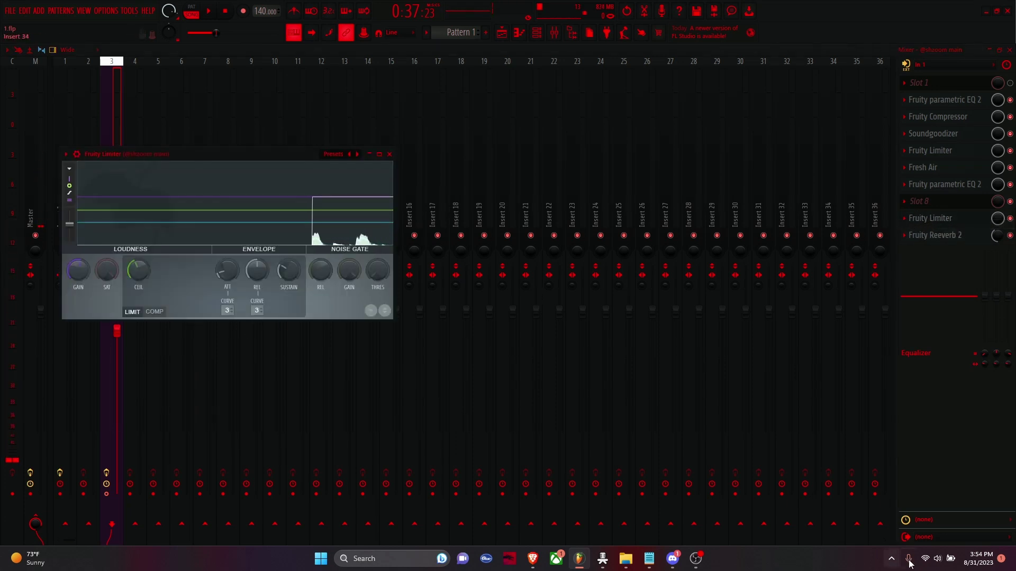
pyautogui.click(931, 558)
pyautogui.moveTo(884, 490); pyautogui.dragTo(871, 489)
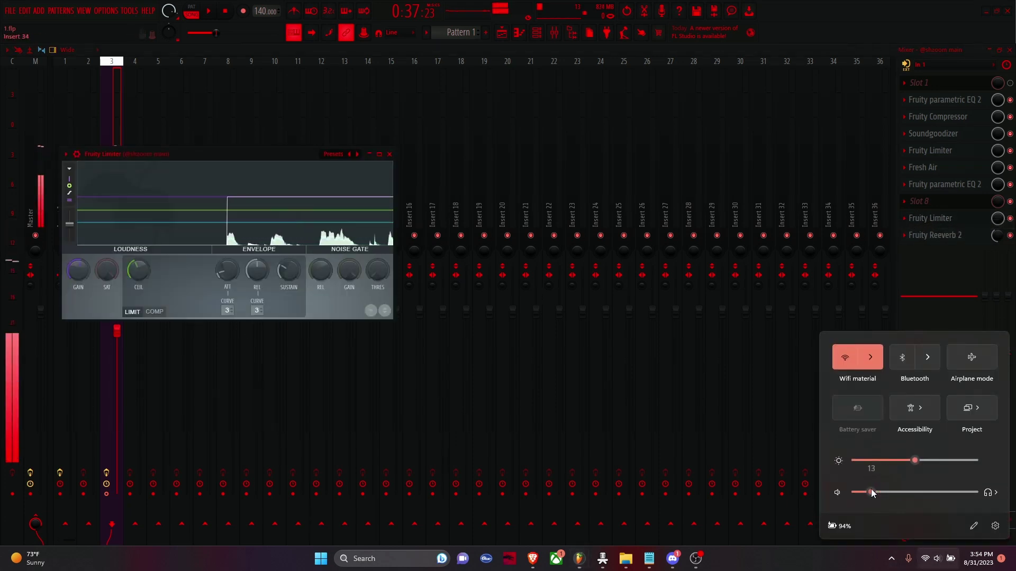
pyautogui.click(155, 312)
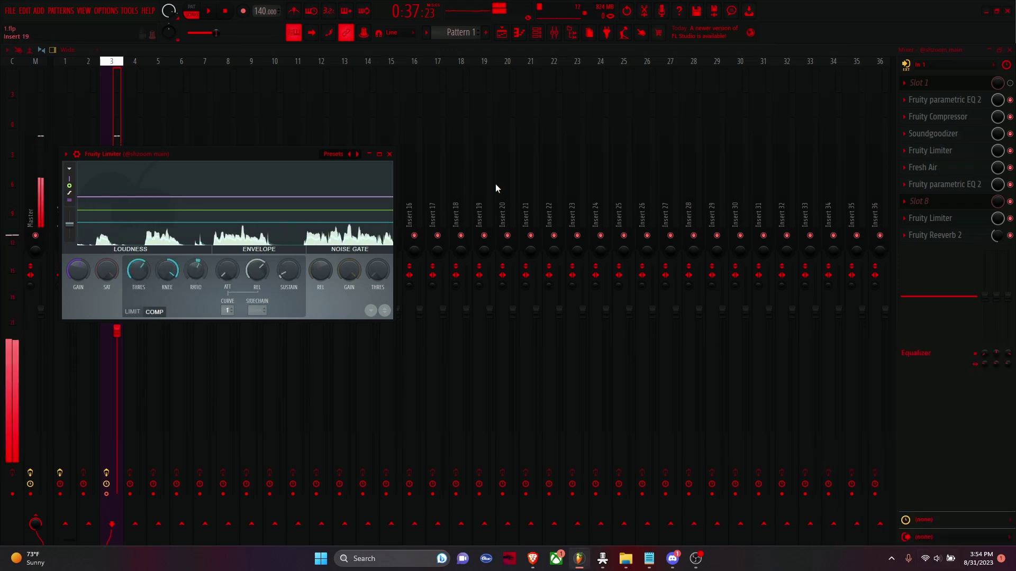
# Step: Compare with the limiter bypassed, then lengthen the compressor attack to about 335 ms
pyautogui.click(1011, 218)
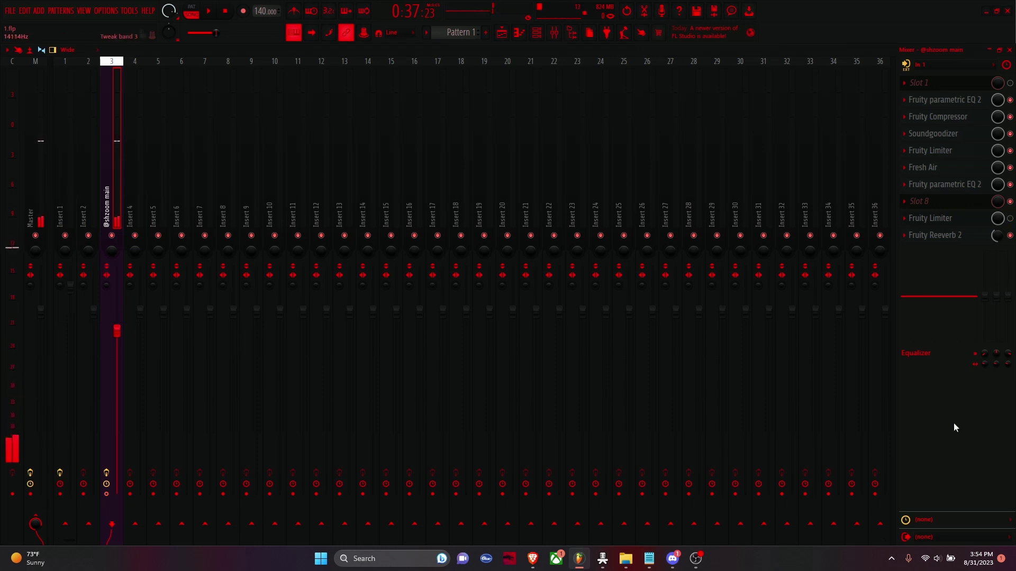
pyautogui.click(936, 564)
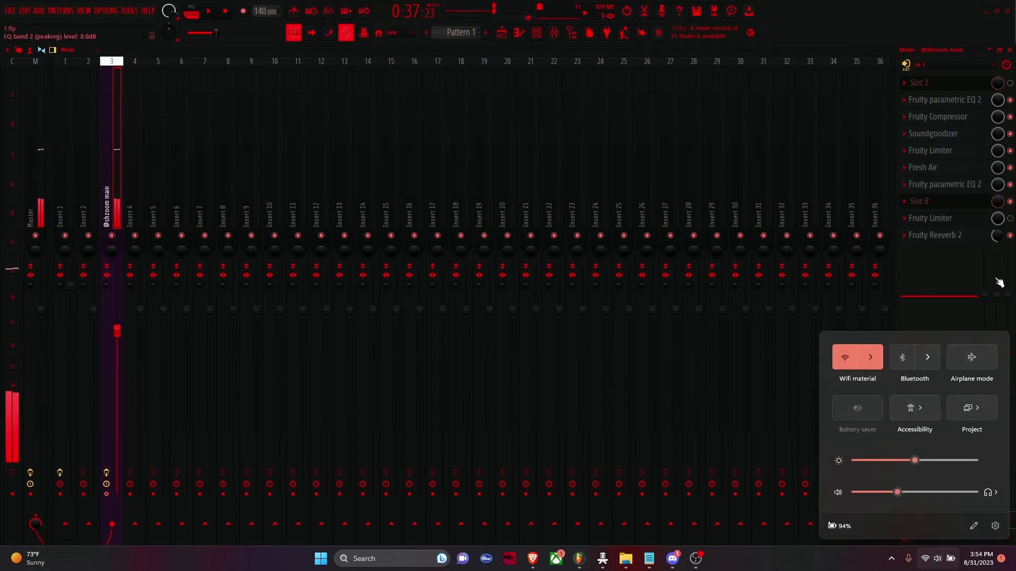
pyautogui.click(1011, 219)
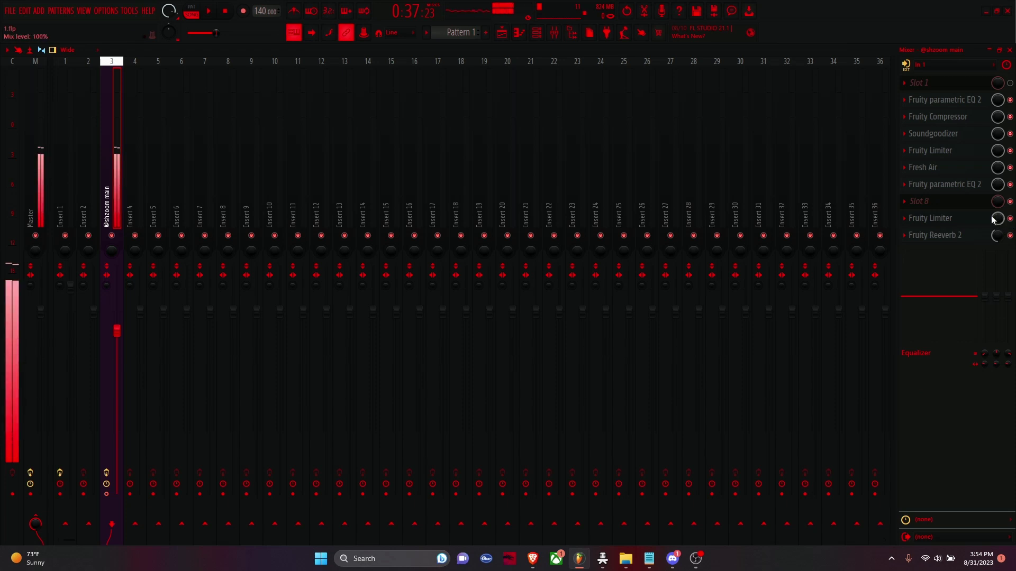
pyautogui.click(943, 217)
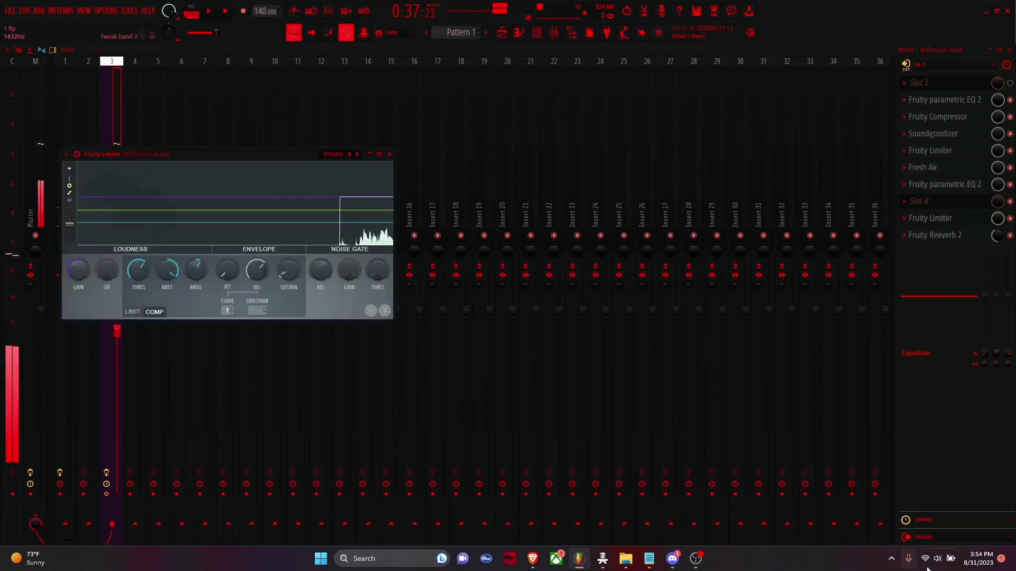
pyautogui.click(945, 554)
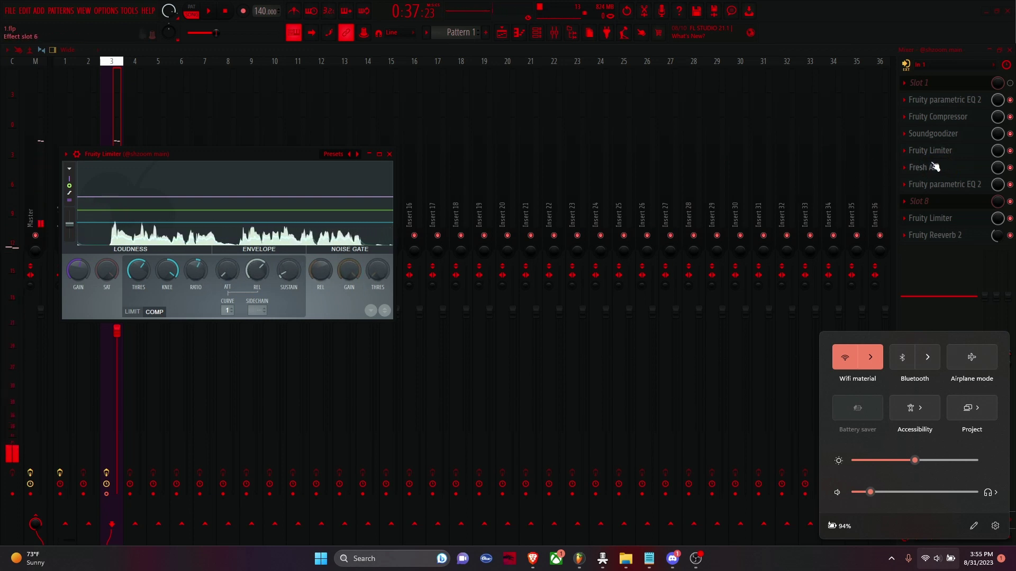
pyautogui.moveTo(234, 268)
pyautogui.mouseDown()
pyautogui.moveTo(233, 236)
pyautogui.moveTo(256, 312)
pyautogui.moveTo(257, 248)
pyautogui.moveTo(263, 302)
pyautogui.moveTo(260, 272)
pyautogui.moveTo(225, 297)
pyautogui.moveTo(229, 277)
pyautogui.mouseUp()
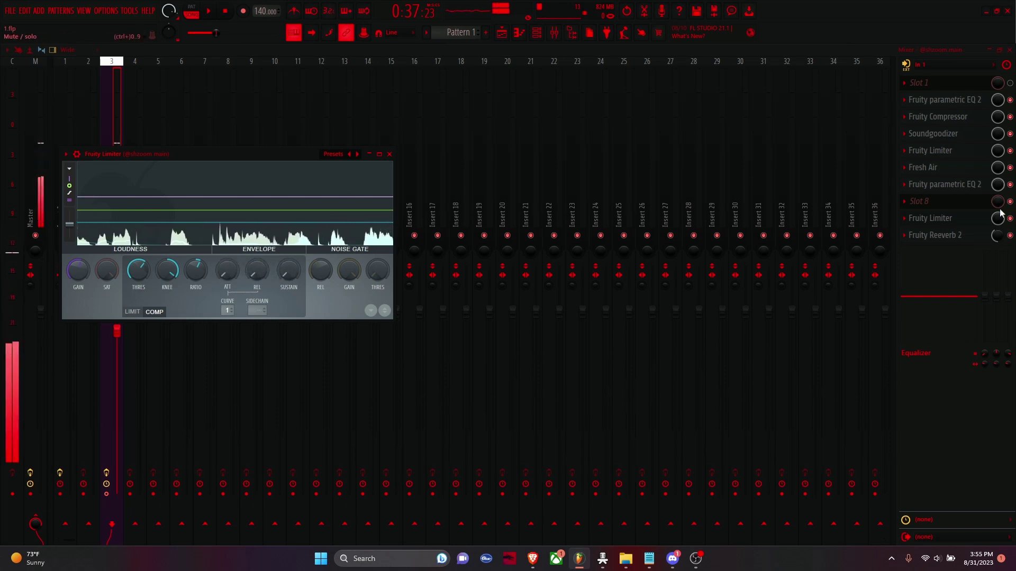
pyautogui.click(904, 220)
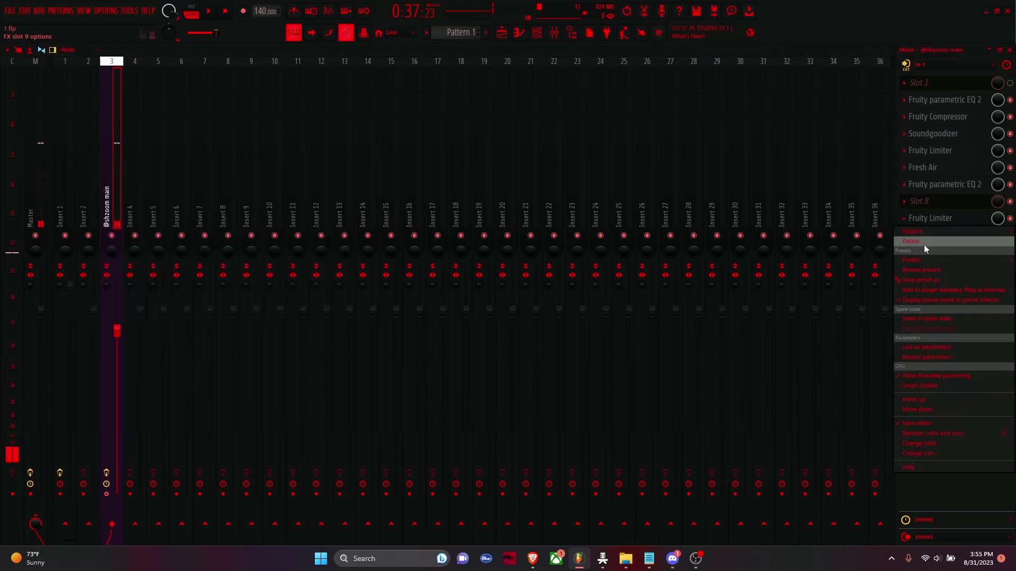
# Step: Delete the Fruity Limiter, set the Reeverb 2 mix to 100%, and lower its high cut to 8.2 kHz
pyautogui.click(937, 241)
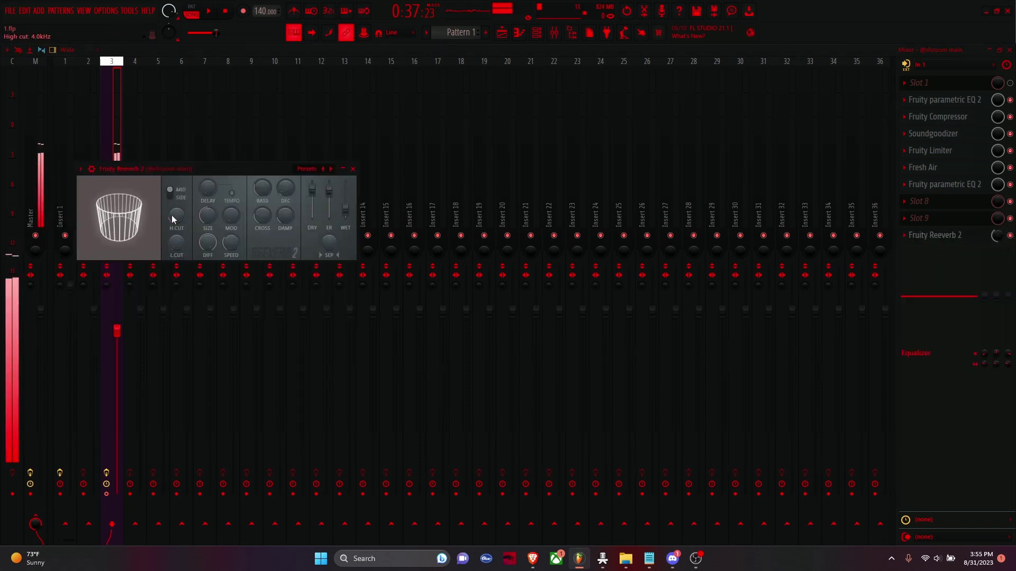
pyautogui.moveTo(995, 239); pyautogui.dragTo(995, 197)
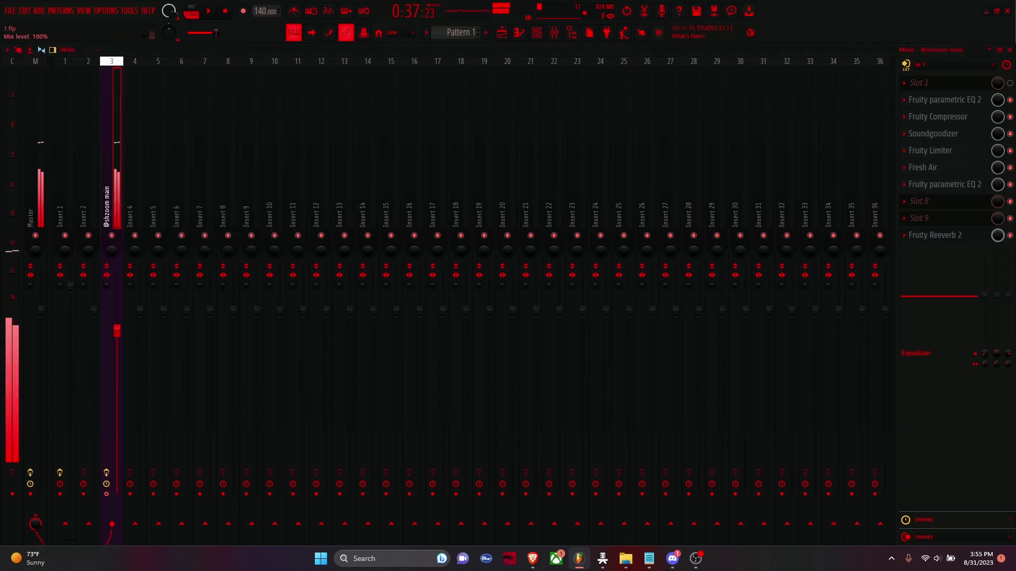
pyautogui.click(943, 569)
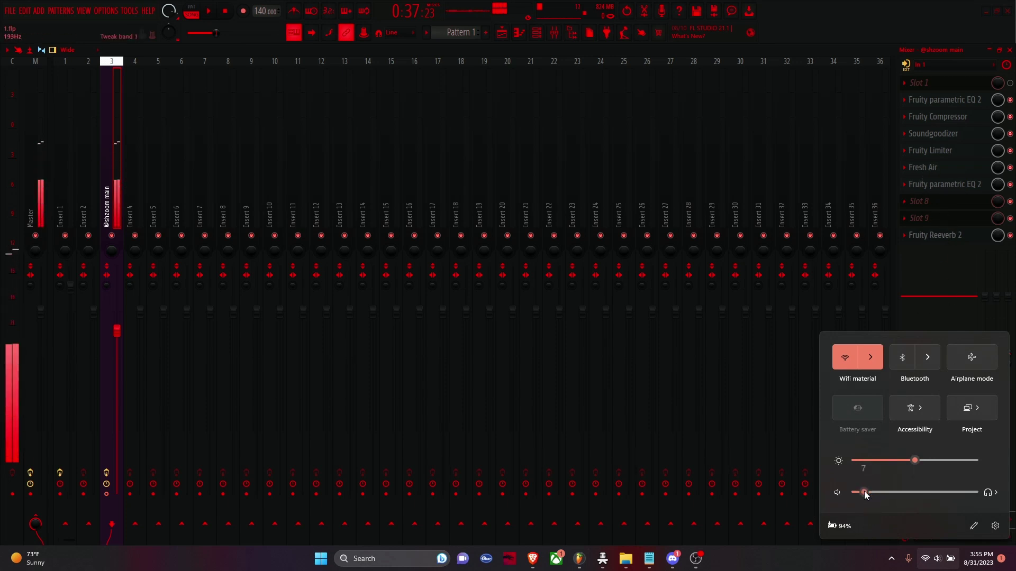
pyautogui.click(934, 237)
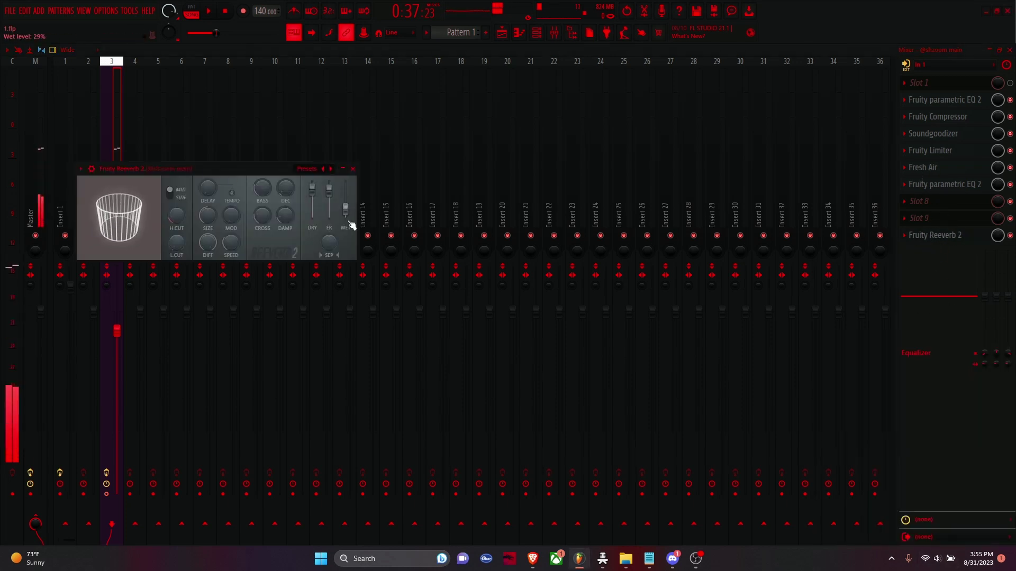
pyautogui.moveTo(171, 219); pyautogui.dragTo(170, 210)
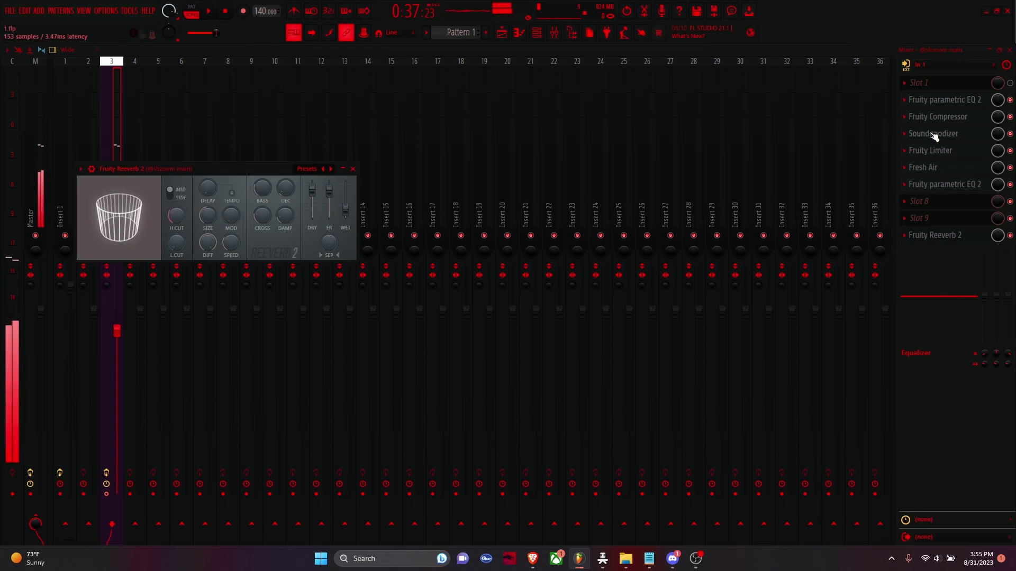
# Step: Search the plugin list for 'pro' and load Pro-Q 3 into empty slot 8
pyautogui.click(922, 205)
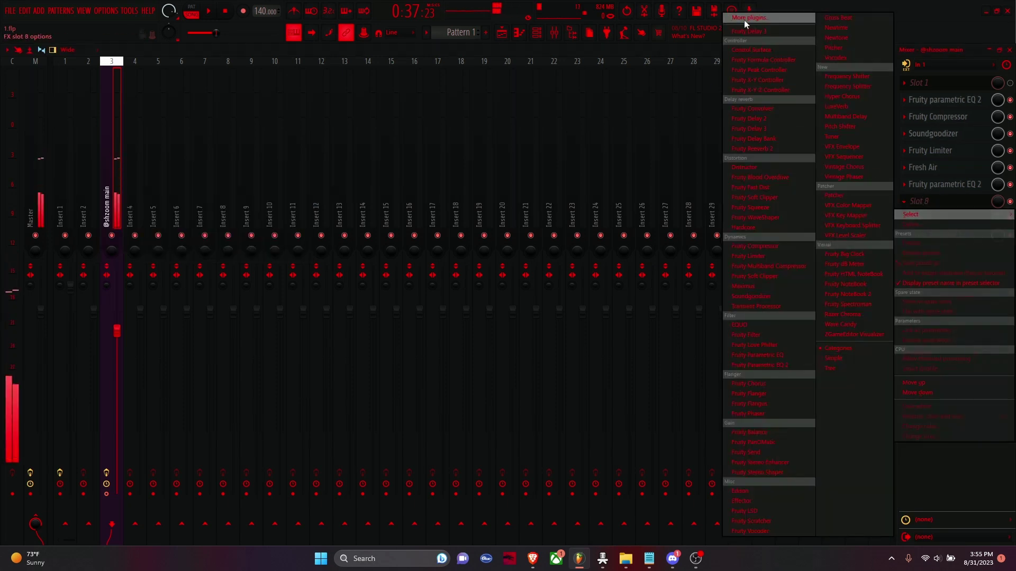
pyautogui.click(744, 20)
pyautogui.click(474, 521)
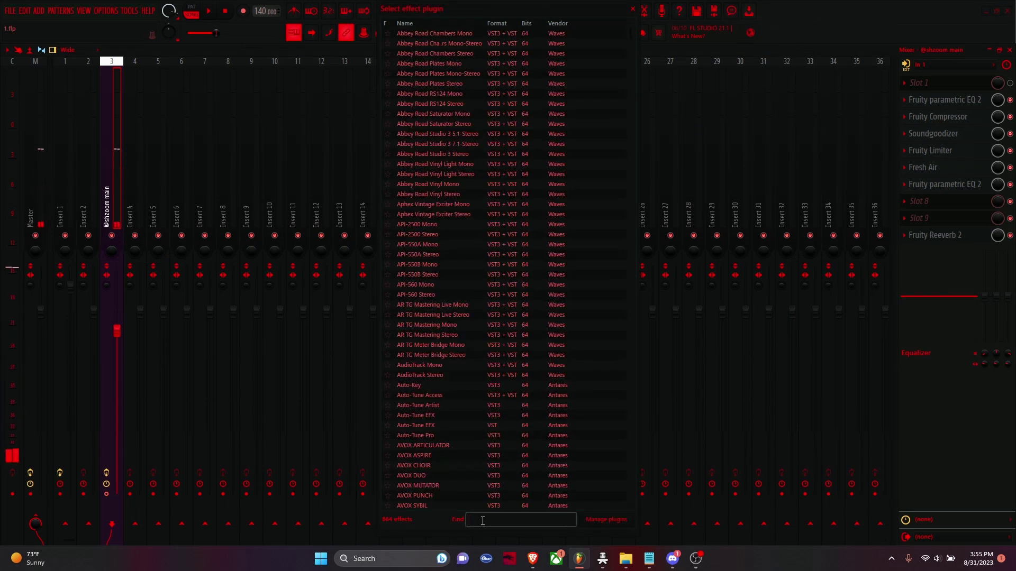
pyautogui.write('pro')
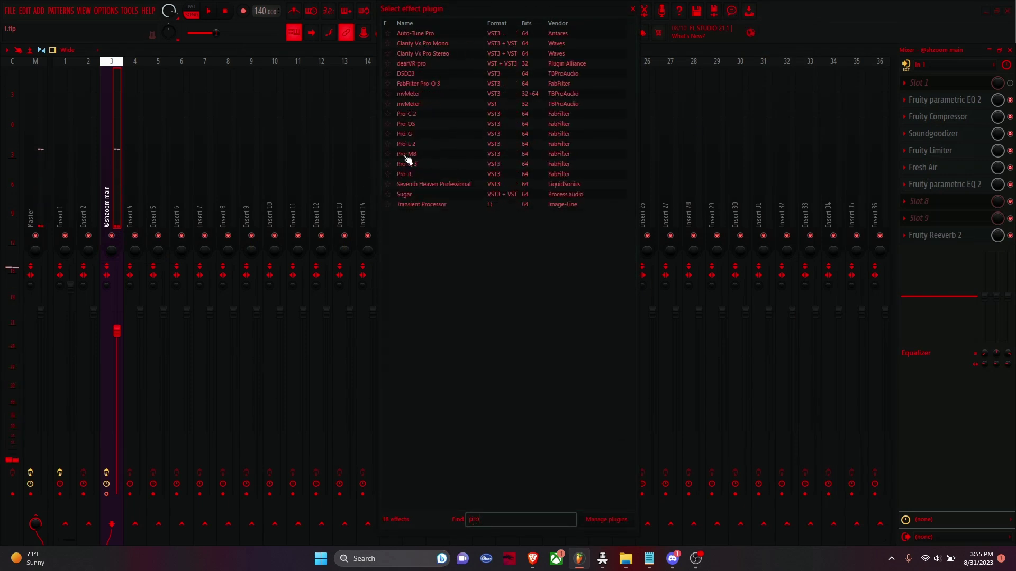
pyautogui.click(424, 164)
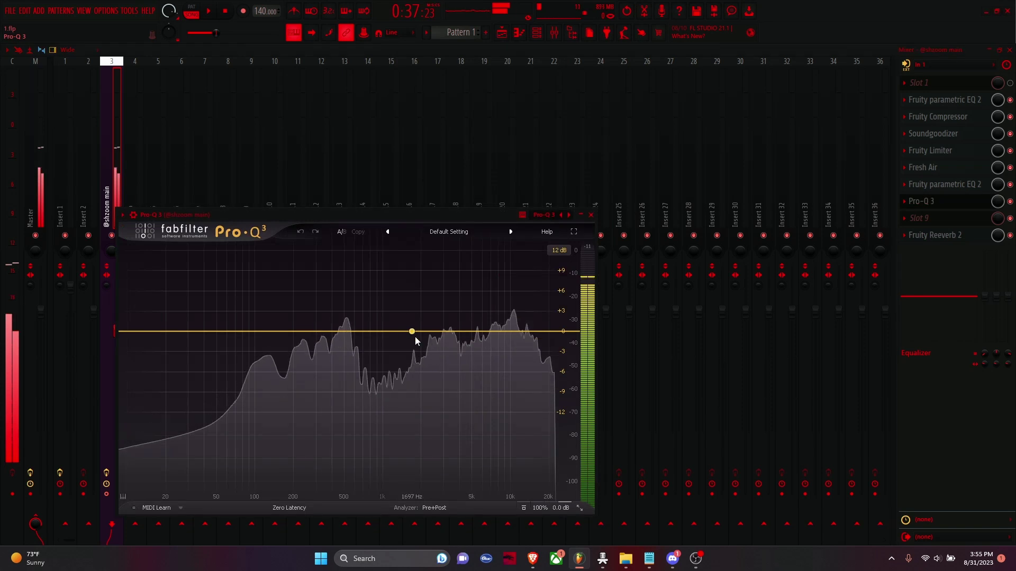
# Step: In Pro-Q 3, try a high-cut band at about 14116 Hz, then remove it to flatten the curve
pyautogui.click(485, 331)
pyautogui.click(515, 314)
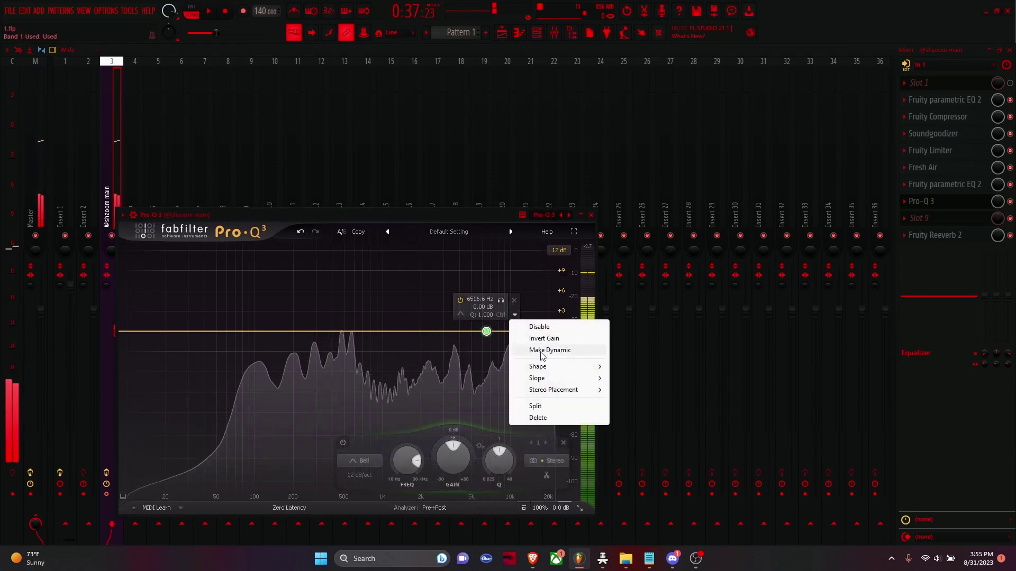
pyautogui.moveTo(538, 366)
pyautogui.click(638, 420)
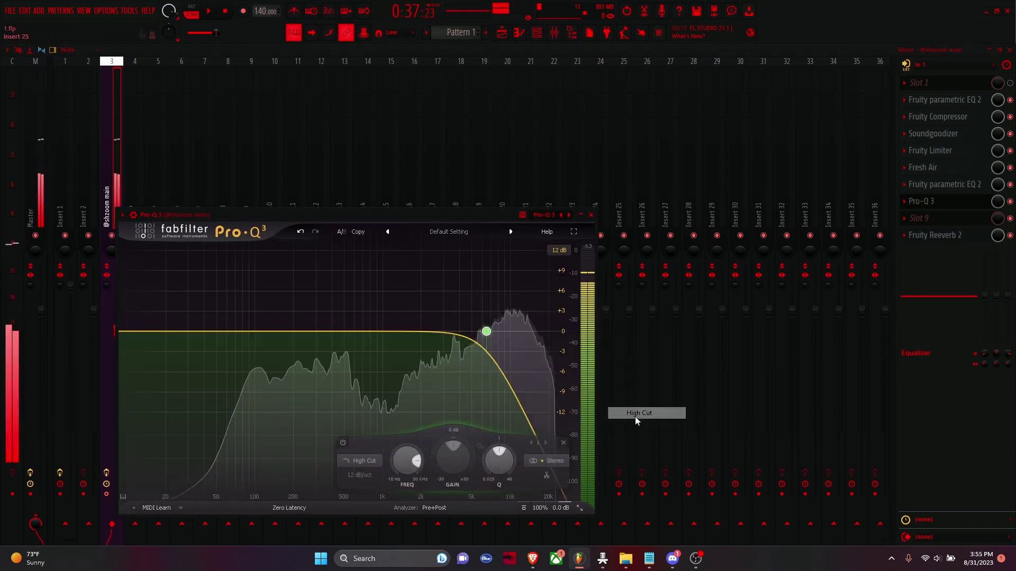
pyautogui.click(673, 558)
pyautogui.scroll(3, 257, 214)
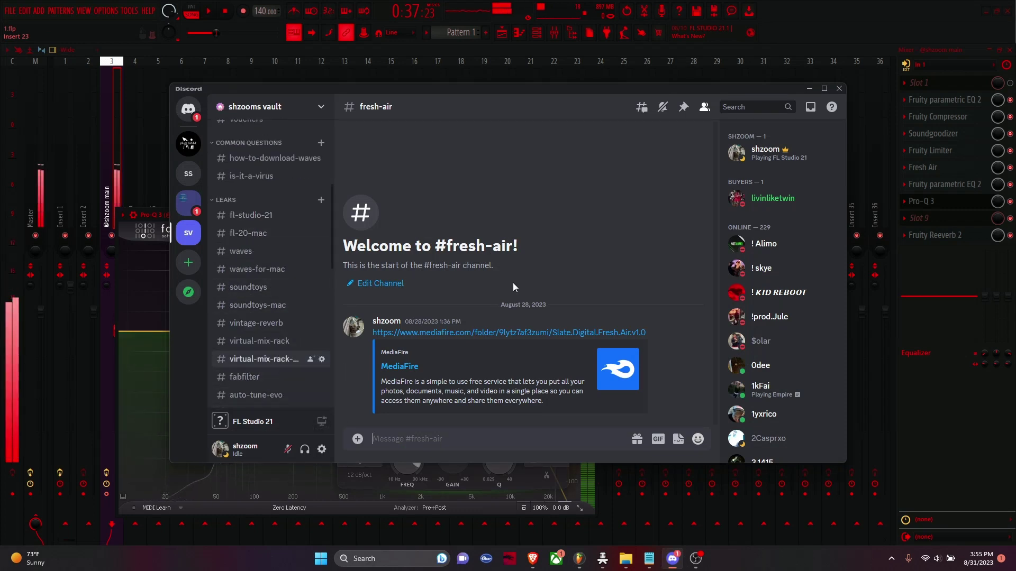
pyautogui.click(819, 16)
pyautogui.moveTo(488, 331); pyautogui.dragTo(559, 344)
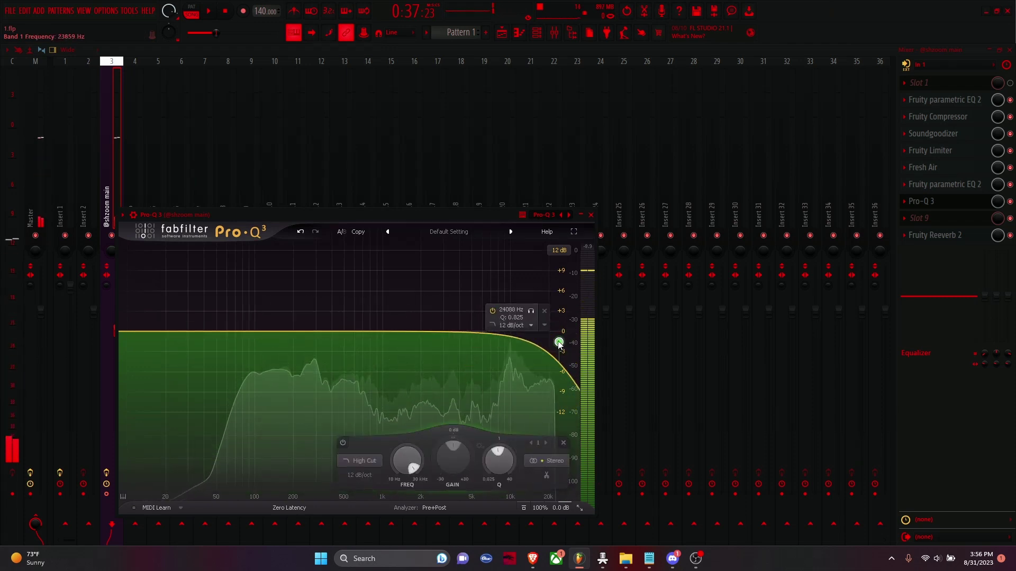
pyautogui.doubleClick(559, 343)
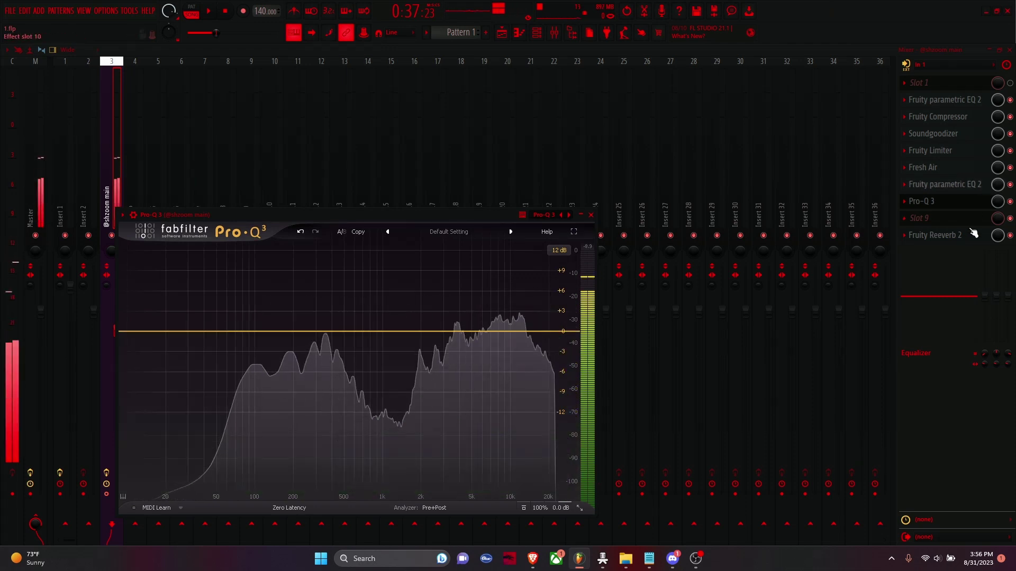
# Step: Raise the Fruity Reeverb 2 low cut to around 63 Hz
pyautogui.click(930, 242)
pyautogui.click(928, 236)
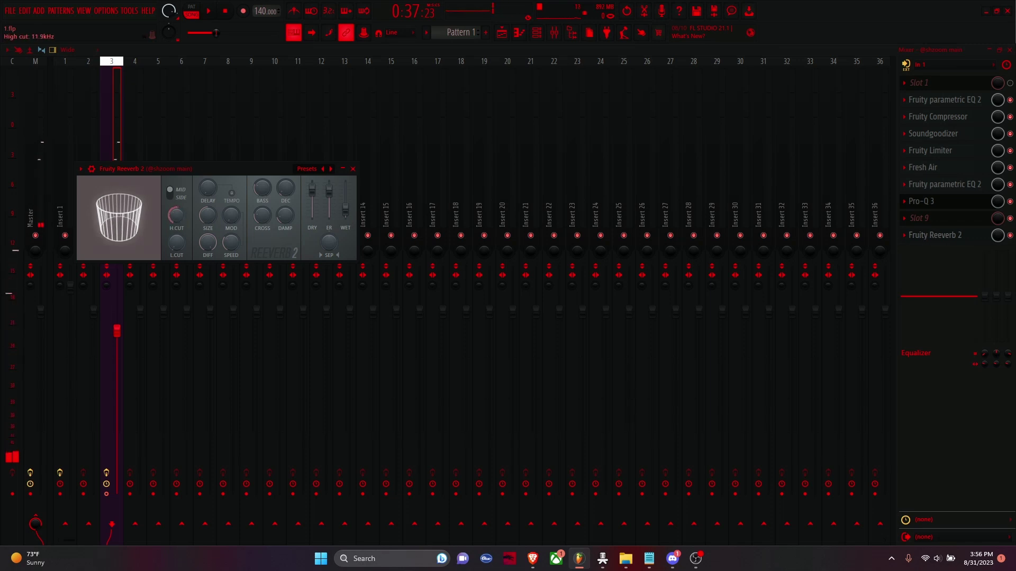
pyautogui.moveTo(178, 243); pyautogui.dragTo(178, 215)
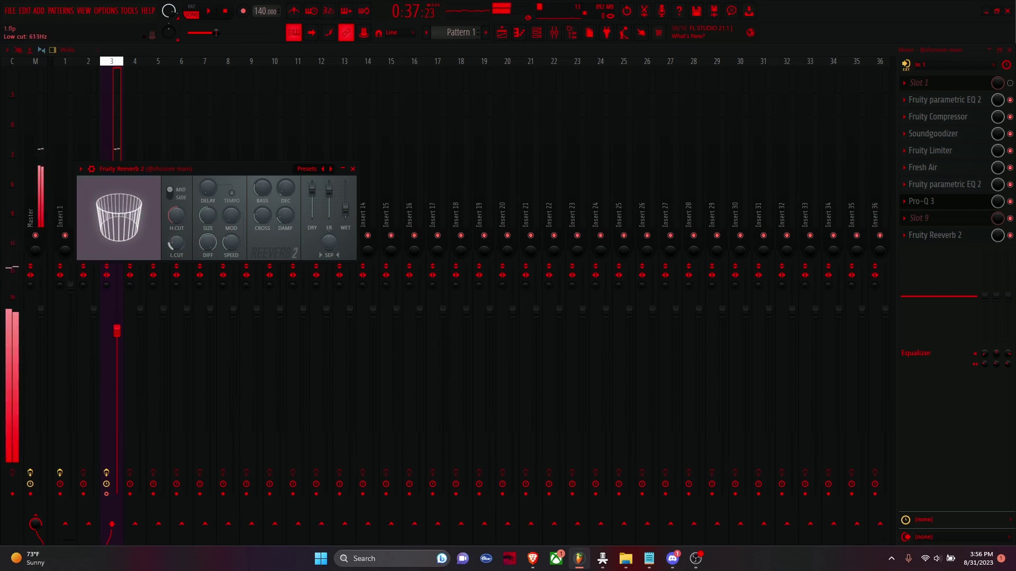
# Step: Try a low cut at about 100 Hz in Pro-Q 3, then delete Pro-Q 3 from slot 8
pyautogui.doubleClick(934, 201)
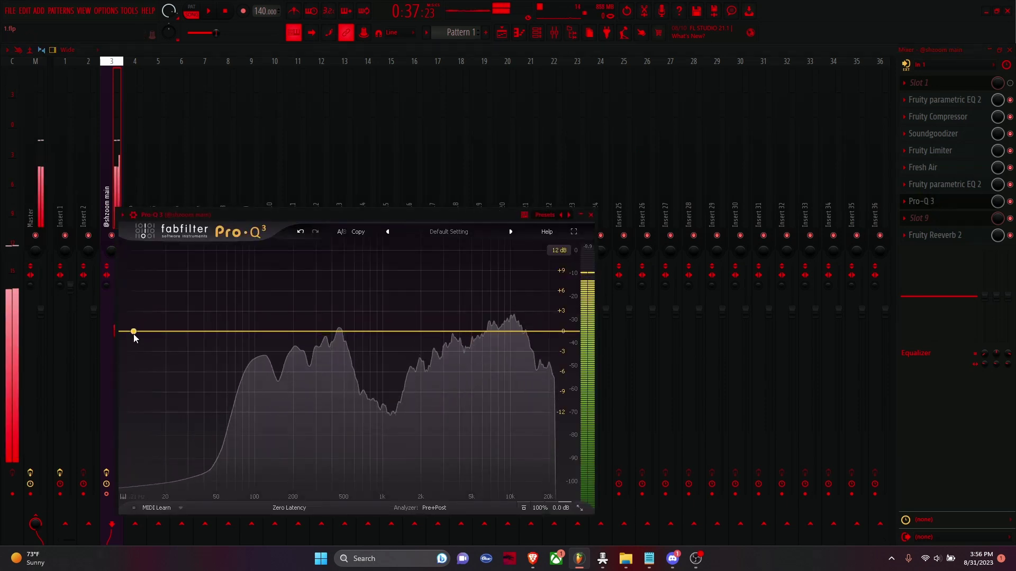
pyautogui.moveTo(132, 334)
pyautogui.mouseDown()
pyautogui.moveTo(288, 339)
pyautogui.moveTo(356, 353)
pyautogui.moveTo(125, 332)
pyautogui.mouseUp()
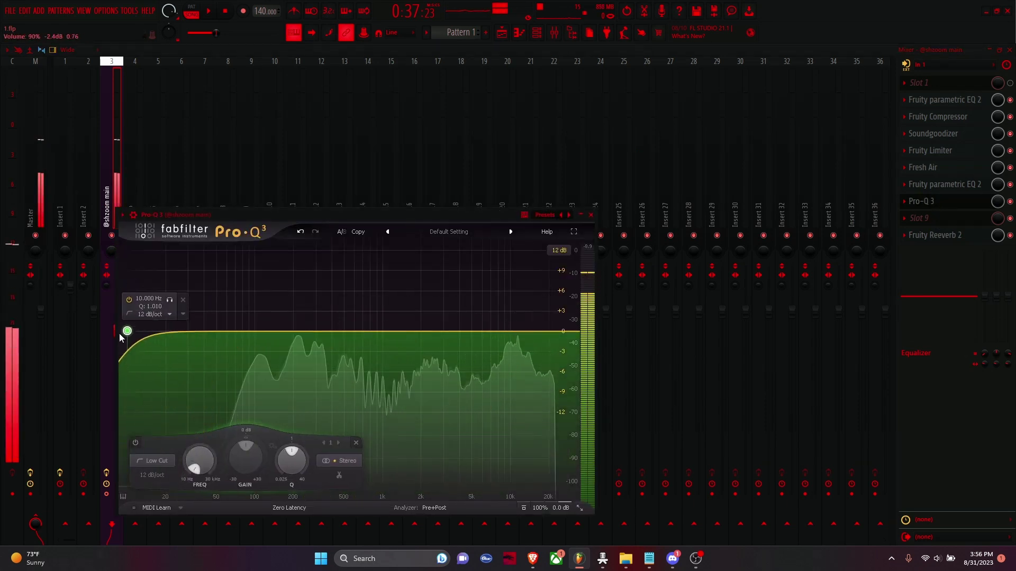
pyautogui.rightClick(906, 202)
pyautogui.click(932, 224)
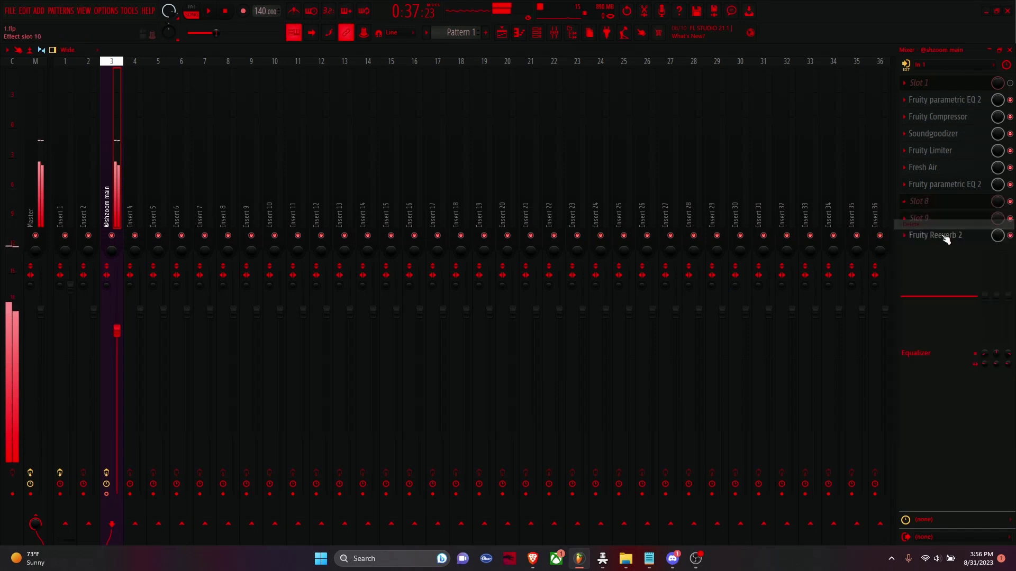
# Step: Set the Reeverb 2 low cut to 695 Hz, predelay to 78 ms, and mod depth to 35%
pyautogui.click(940, 237)
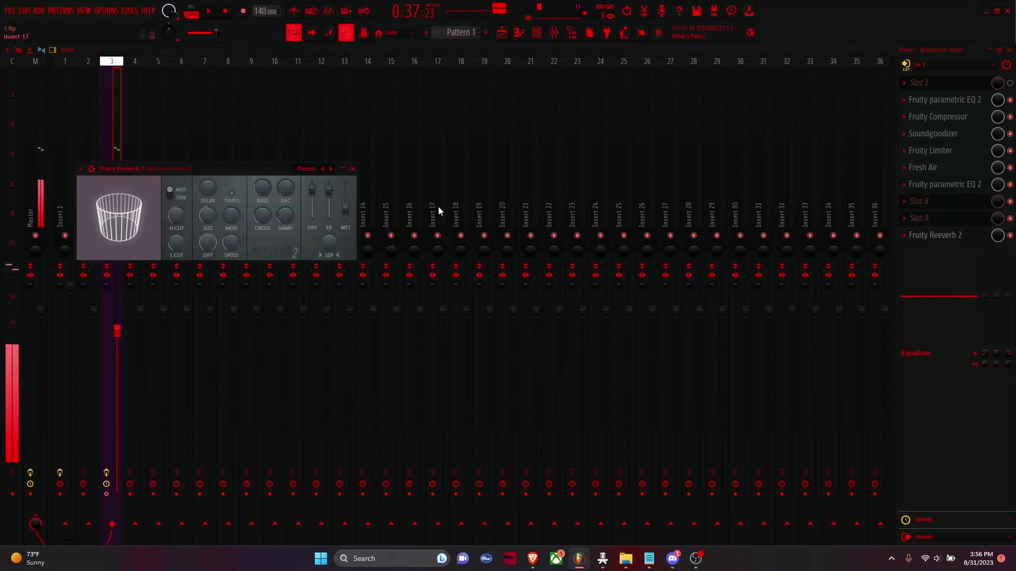
pyautogui.moveTo(177, 237); pyautogui.dragTo(207, 191)
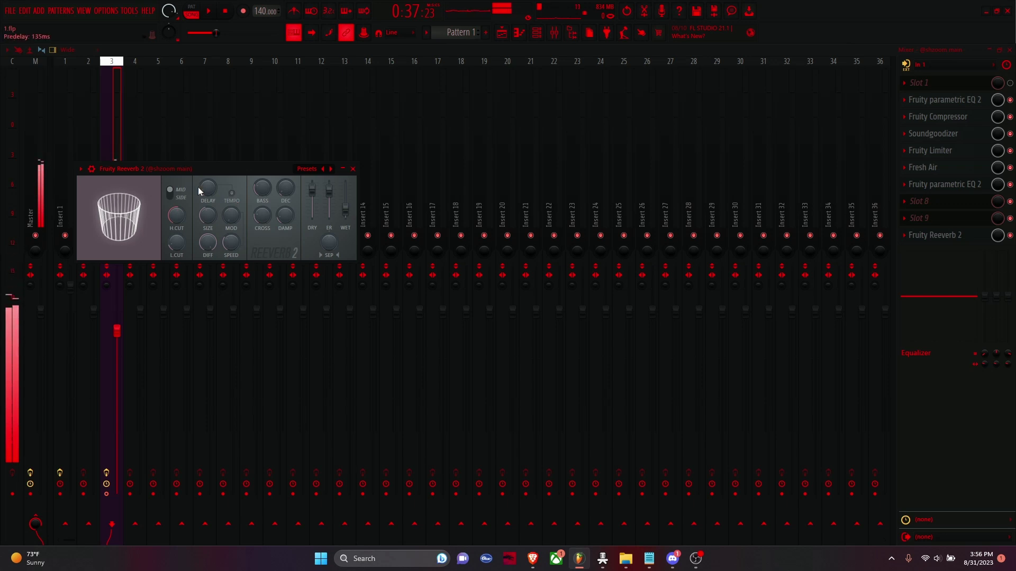
pyautogui.moveTo(209, 194); pyautogui.dragTo(208, 183)
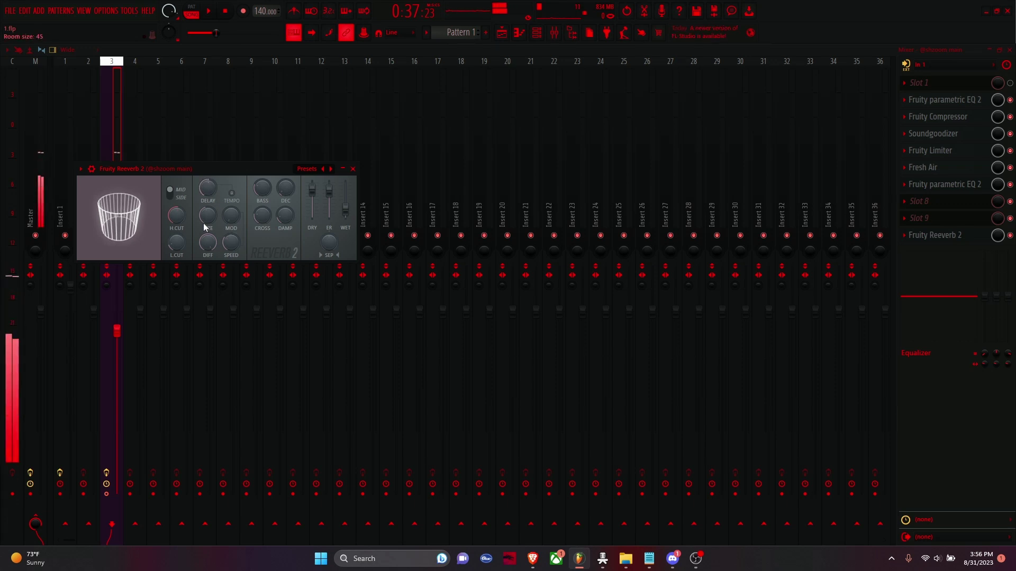
pyautogui.moveTo(231, 217); pyautogui.dragTo(231, 212)
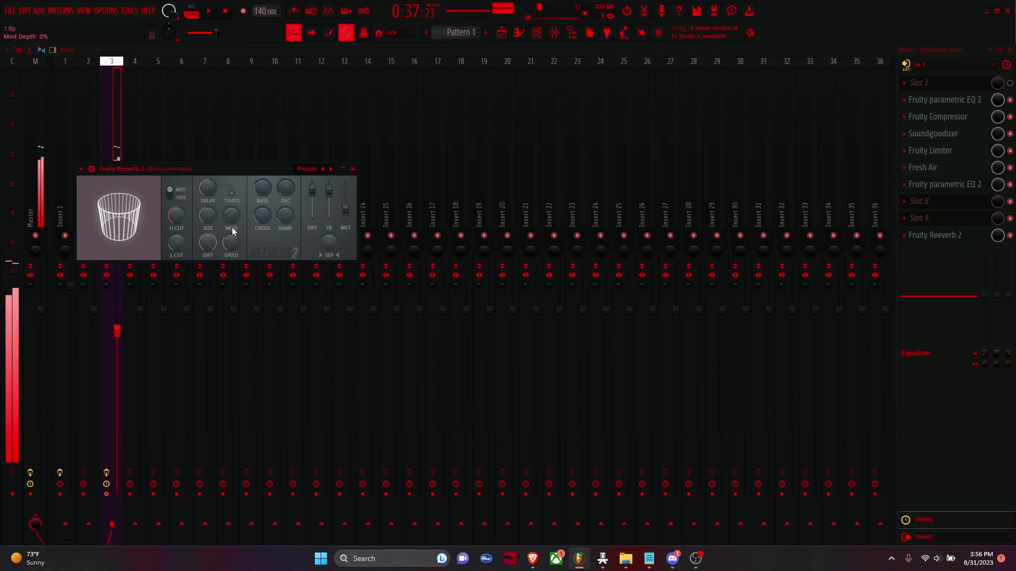
# Step: Reset the modulation speed to default and lower the diffusion to 52
pyautogui.moveTo(231, 252); pyautogui.dragTo(231, 250)
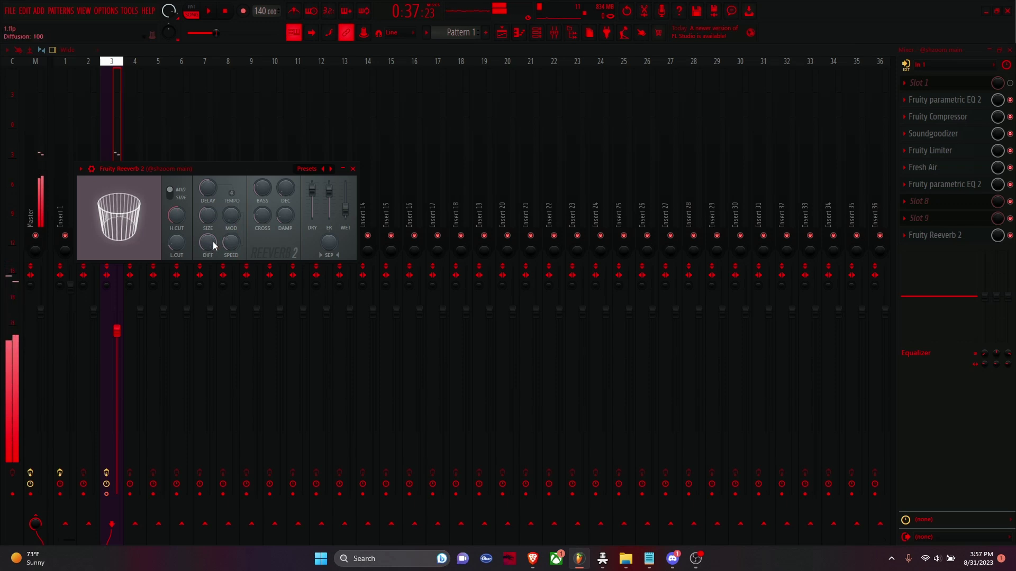
pyautogui.moveTo(212, 241); pyautogui.dragTo(212, 247)
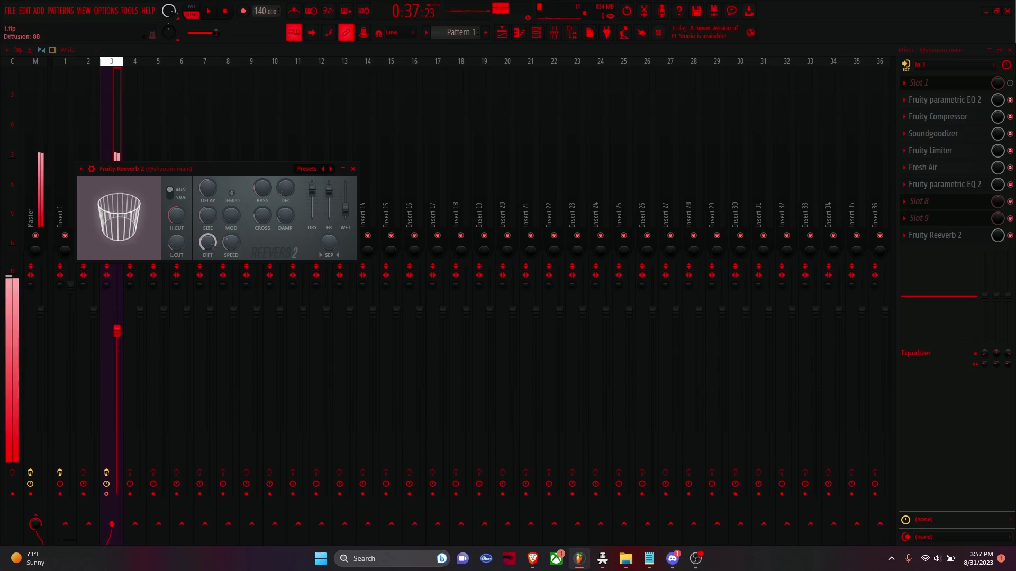
pyautogui.rightClick(228, 243)
pyautogui.click(236, 250)
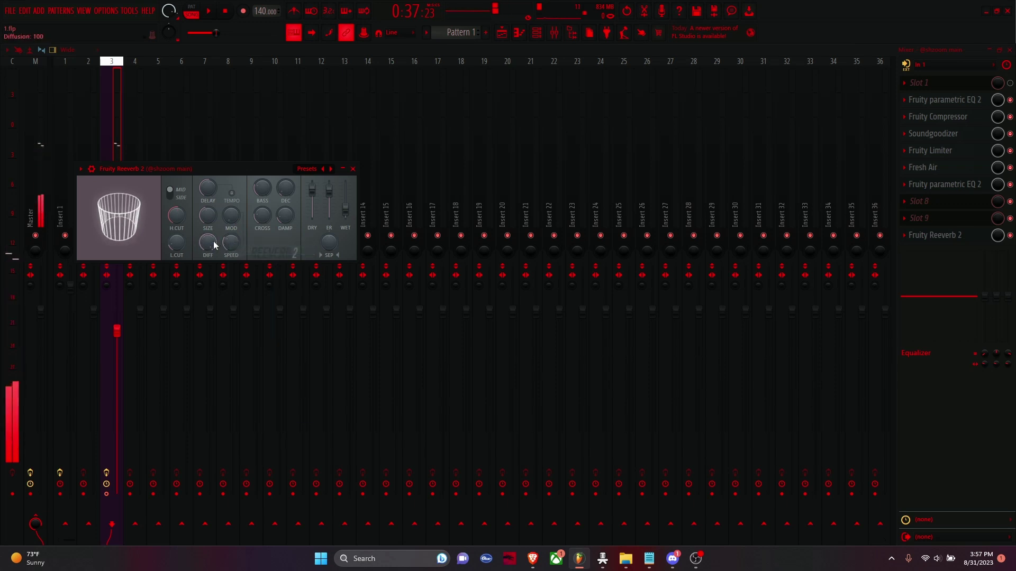
pyautogui.moveTo(210, 243)
pyautogui.mouseDown()
pyautogui.moveTo(211, 269)
pyautogui.moveTo(207, 233)
pyautogui.mouseUp()
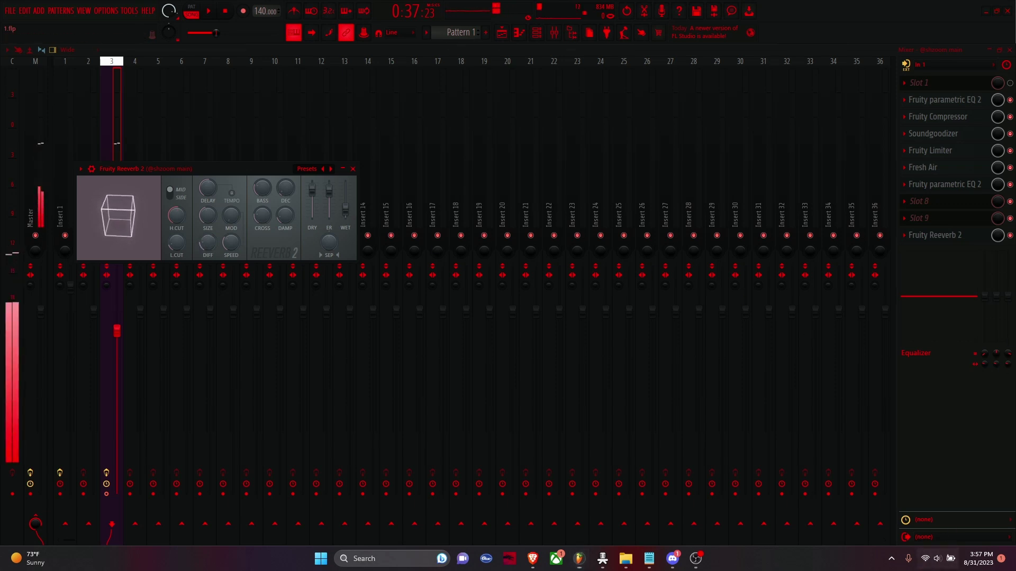
# Step: Raise the system volume and the reverb wet level, and redo the low cut change
pyautogui.click(937, 558)
pyautogui.click(871, 496)
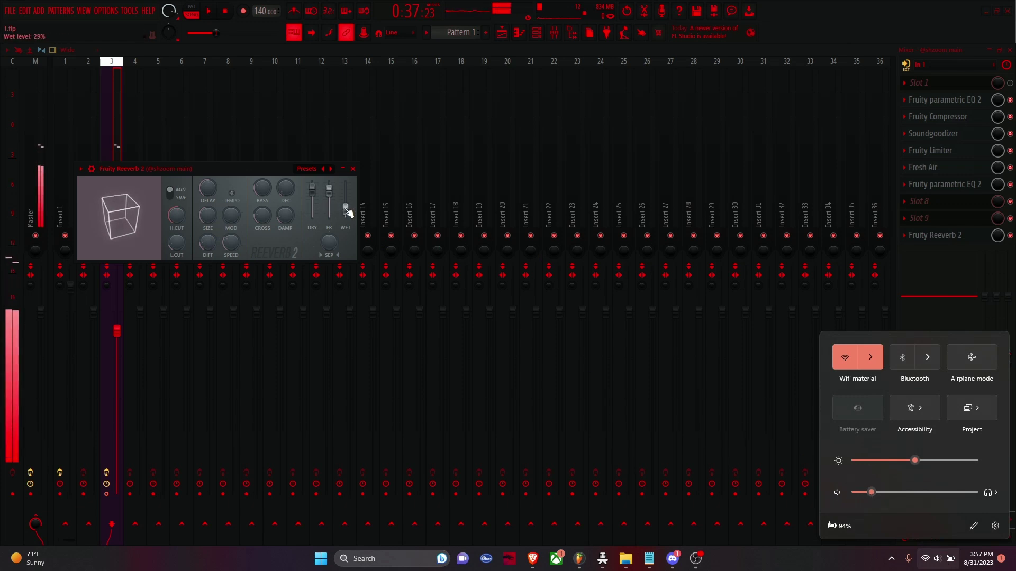
pyautogui.moveTo(346, 209); pyautogui.dragTo(345, 183)
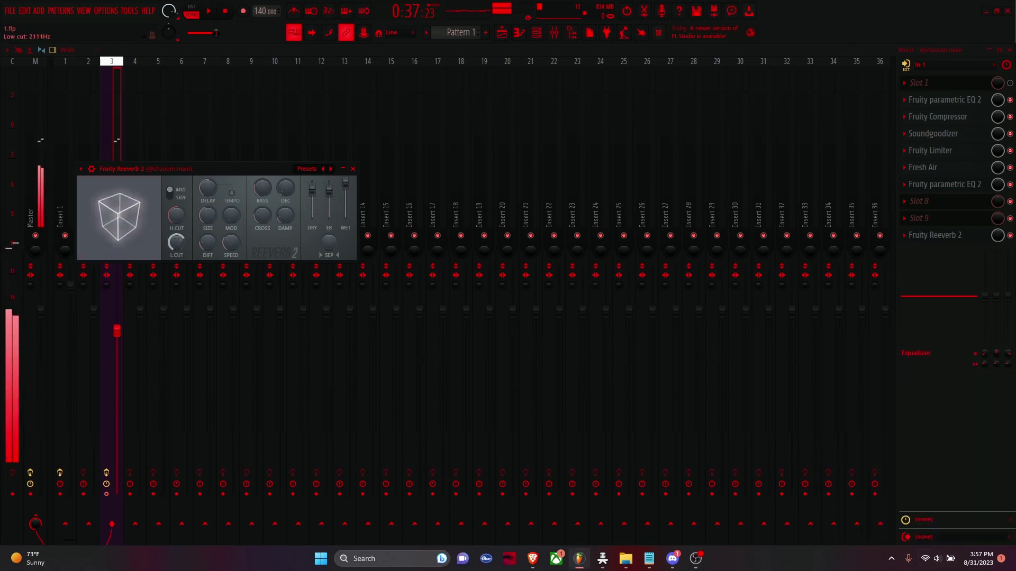
pyautogui.click(628, 11)
# Step: Settle diffusion at 56, lower the wet level, and boost the bass multiplier to 176%
pyautogui.moveTo(215, 245); pyautogui.dragTo(215, 219)
pyautogui.moveTo(207, 242); pyautogui.dragTo(207, 185)
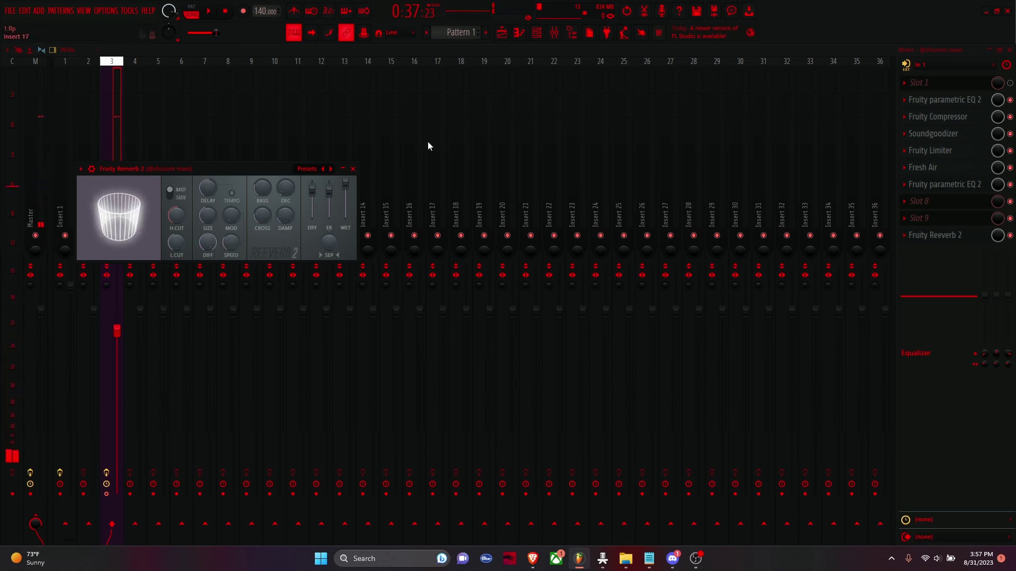
pyautogui.moveTo(345, 183); pyautogui.dragTo(345, 201)
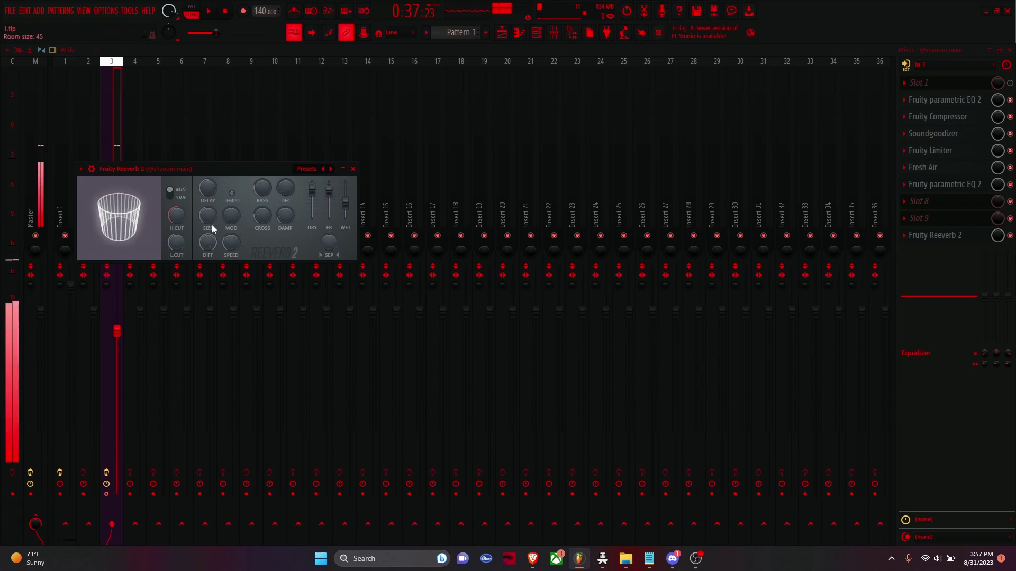
pyautogui.moveTo(208, 242); pyautogui.dragTo(207, 208)
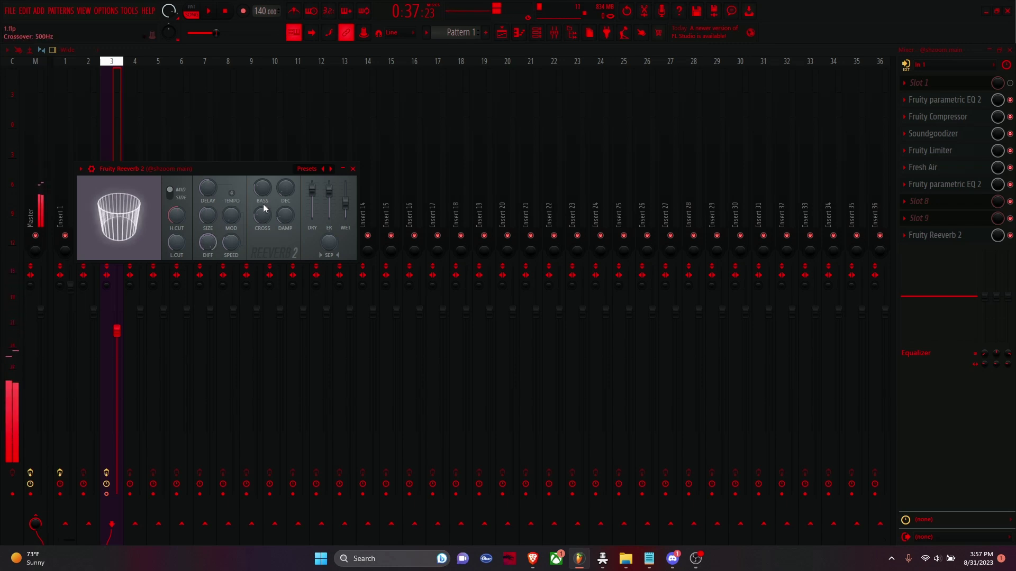
pyautogui.moveTo(262, 192); pyautogui.dragTo(288, 203)
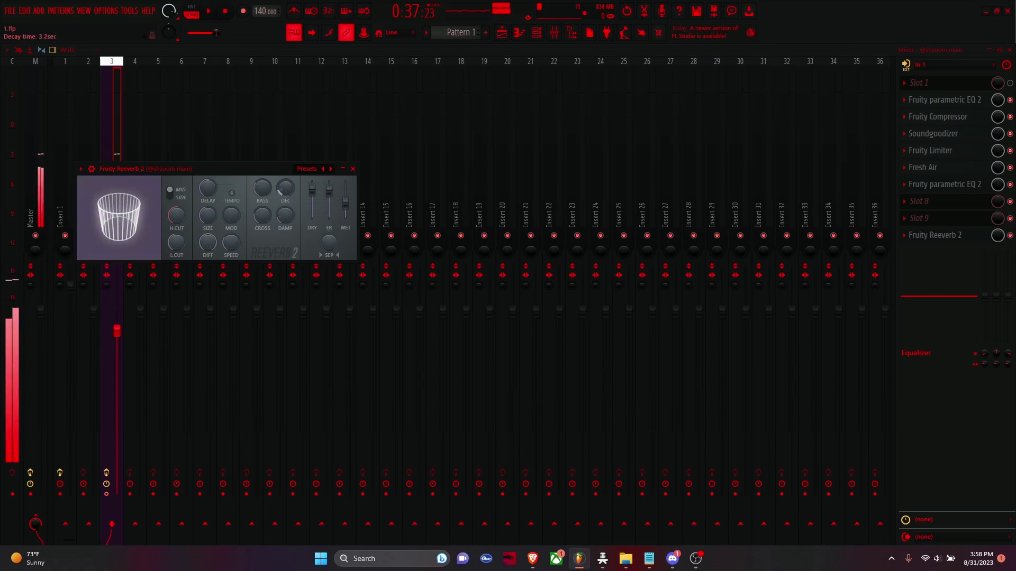
# Step: Lengthen the reverb decay to 3.9 seconds and reset the crossover to its default
pyautogui.moveTo(289, 203); pyautogui.dragTo(262, 215)
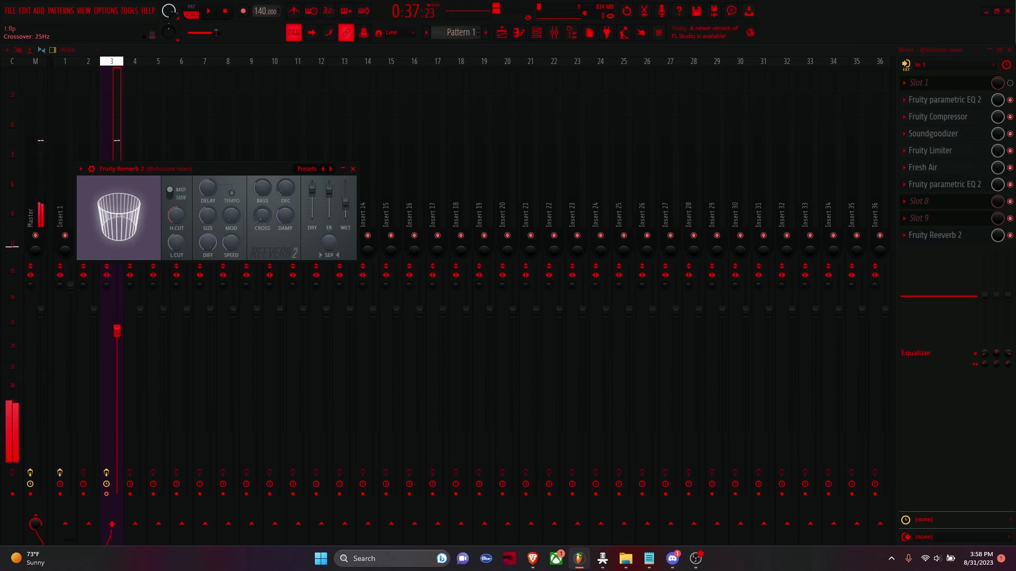
pyautogui.moveTo(262, 215); pyautogui.dragTo(263, 212)
pyautogui.rightClick(264, 214)
pyautogui.click(343, 217)
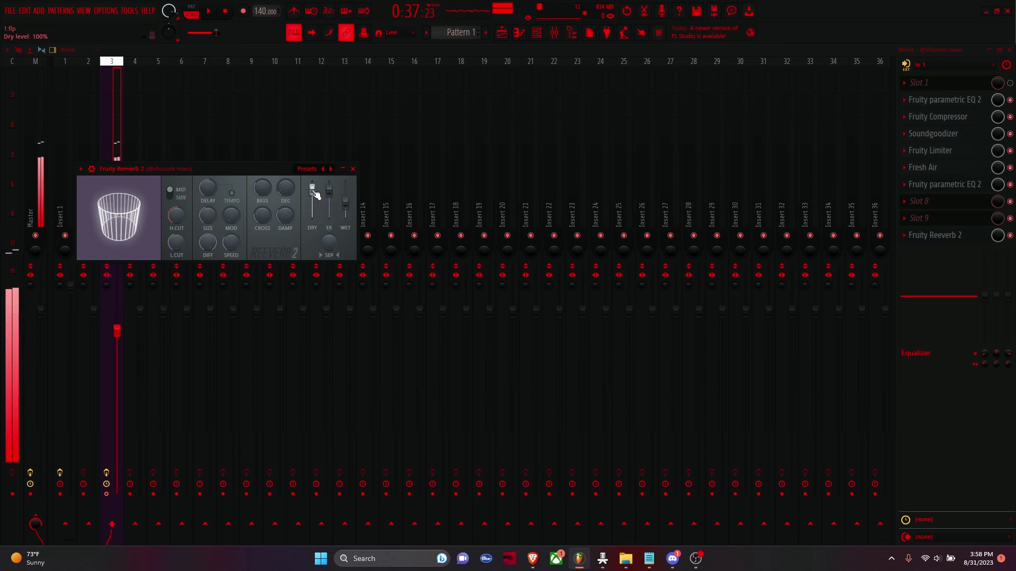
# Step: Raise the wet level, reset dry and early reflections, then set dry to about 49%
pyautogui.moveTo(345, 195)
pyautogui.mouseDown()
pyautogui.moveTo(346, 183)
pyautogui.moveTo(345, 200)
pyautogui.moveTo(312, 217)
pyautogui.moveTo(354, 183)
pyautogui.moveTo(329, 217)
pyautogui.moveTo(346, 183)
pyautogui.moveTo(312, 181)
pyautogui.moveTo(346, 193)
pyautogui.moveTo(312, 215)
pyautogui.moveTo(345, 181)
pyautogui.mouseUp()
pyautogui.rightClick(312, 213)
pyautogui.click(324, 221)
pyautogui.rightClick(328, 224)
pyautogui.click(341, 229)
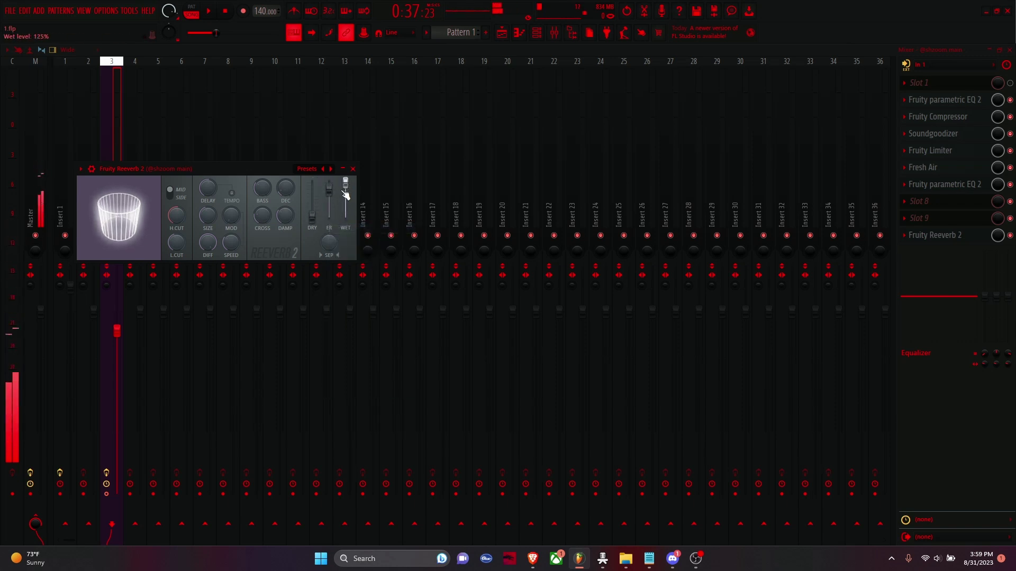
pyautogui.moveTo(312, 216); pyautogui.dragTo(346, 217)
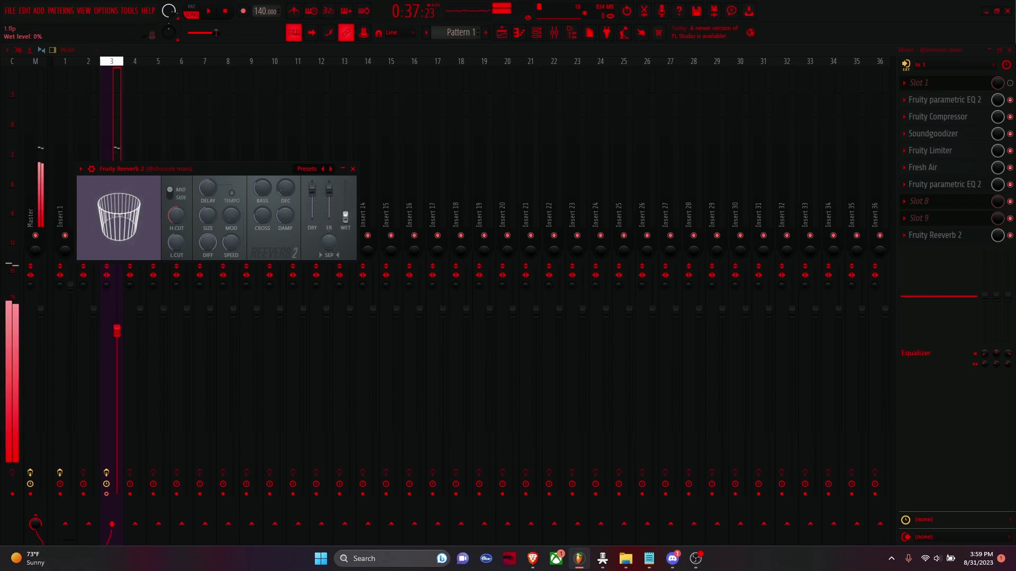
# Step: Reset the wet level to 100%, then bring it down to about 78%
pyautogui.rightClick(345, 220)
pyautogui.click(319, 170)
pyautogui.rightClick(320, 186)
pyautogui.click(320, 186)
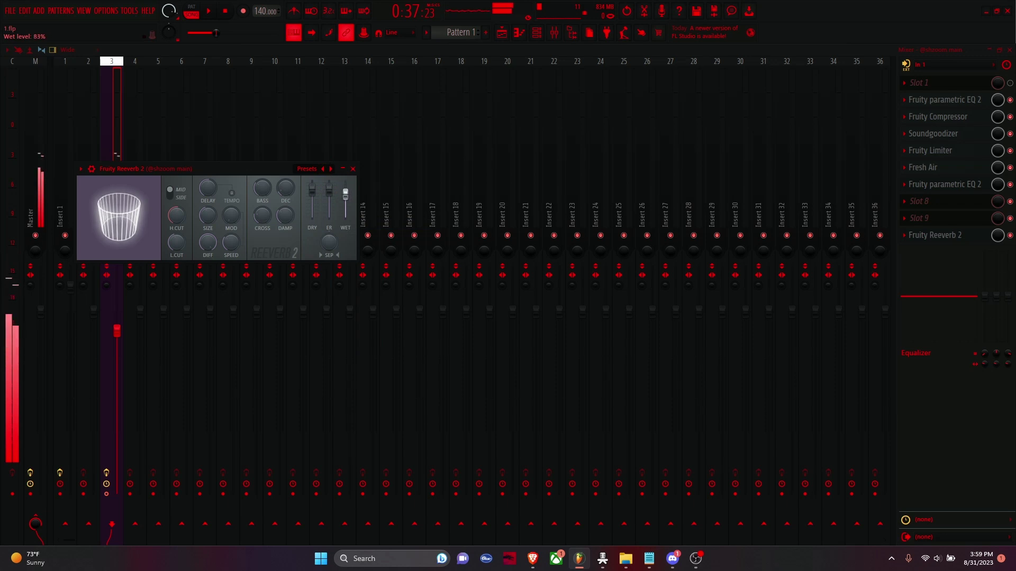
pyautogui.moveTo(345, 194); pyautogui.dragTo(346, 197)
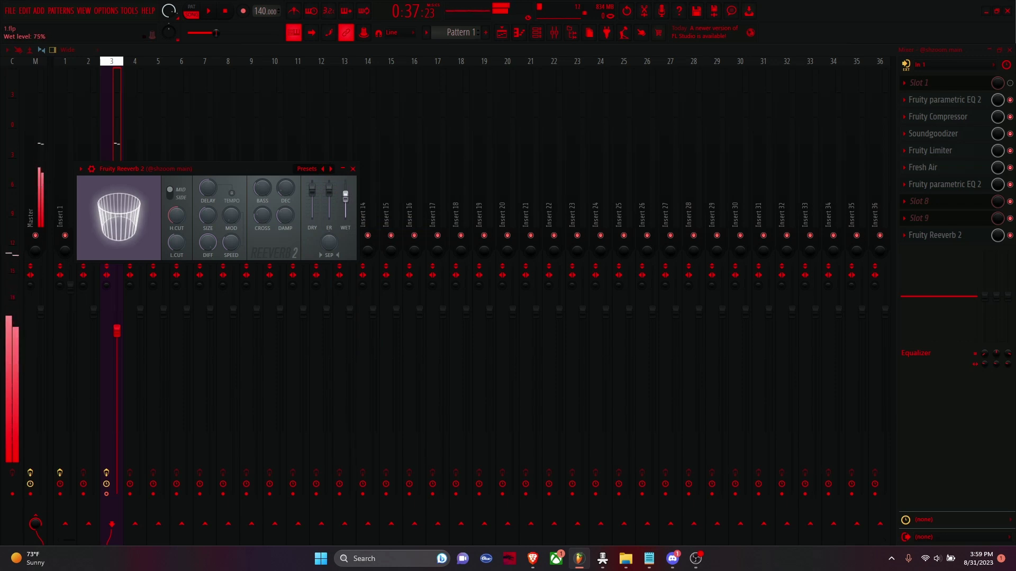
pyautogui.moveTo(345, 195); pyautogui.dragTo(345, 196)
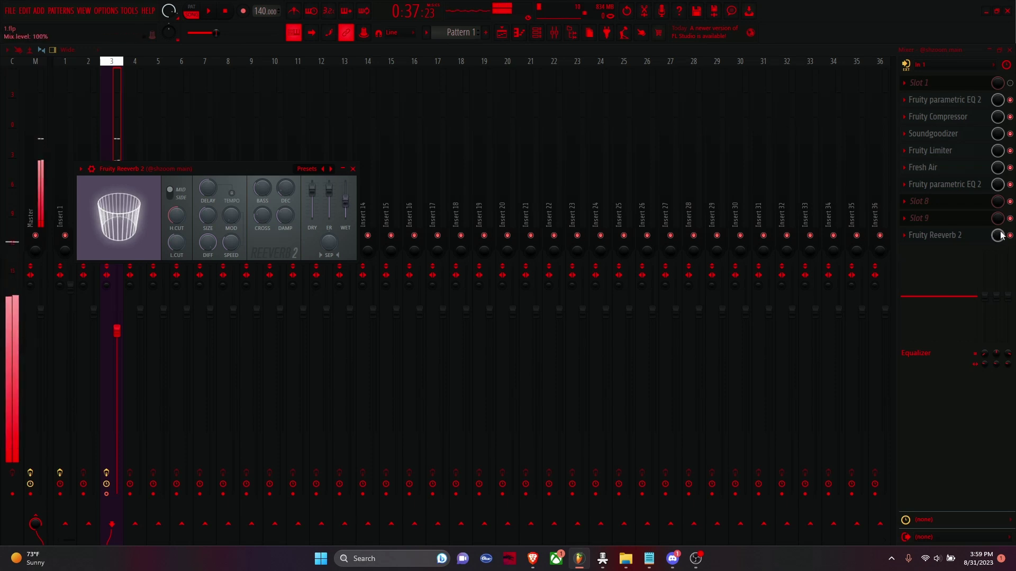
# Step: Return the Reeverb 2 slot's mix knob to 100% after lowering it
pyautogui.moveTo(998, 235); pyautogui.dragTo(998, 251)
pyautogui.scroll(-1, 998, 235)
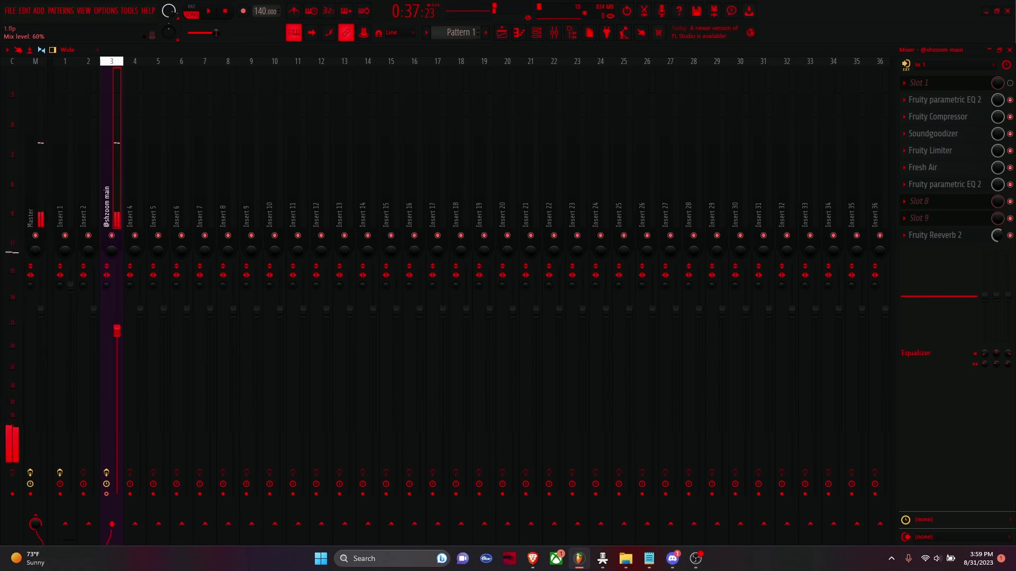
pyautogui.moveTo(998, 235); pyautogui.dragTo(998, 219)
# Step: Reopen Fruity Reeverb 2 and set its wet level to about 70%
pyautogui.click(942, 238)
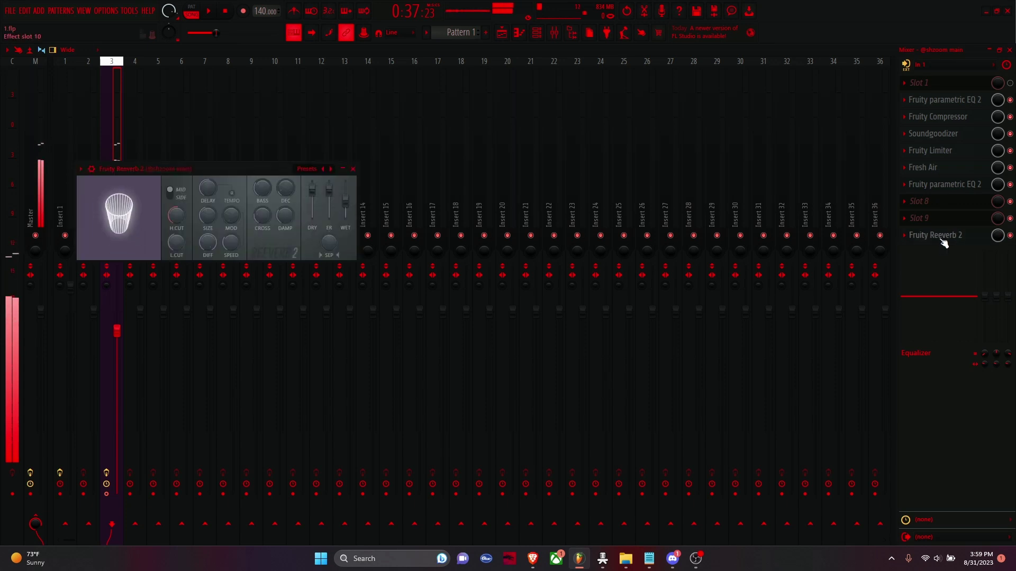
pyautogui.click(672, 559)
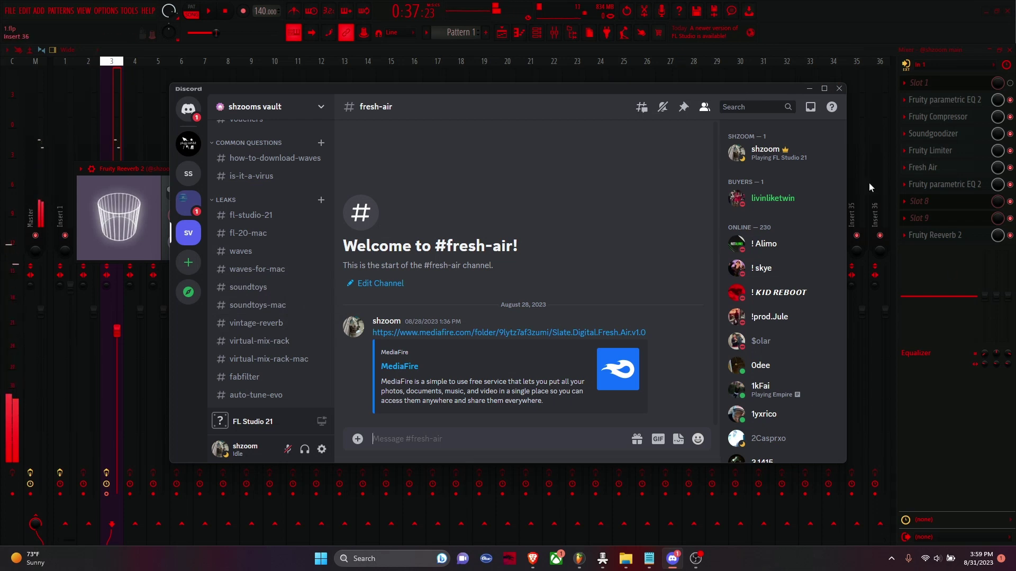
pyautogui.click(809, 91)
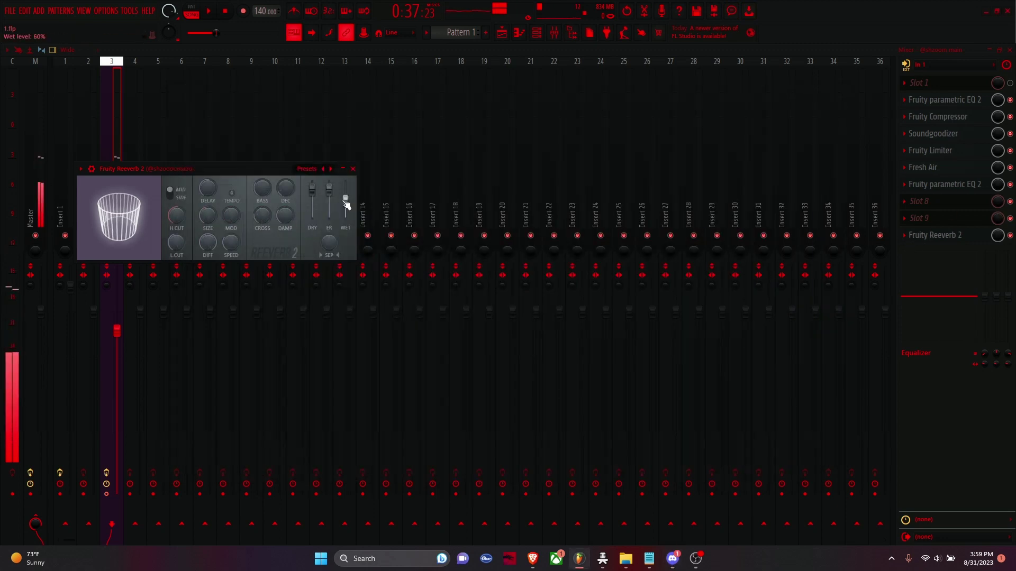
pyautogui.moveTo(346, 200); pyautogui.dragTo(345, 193)
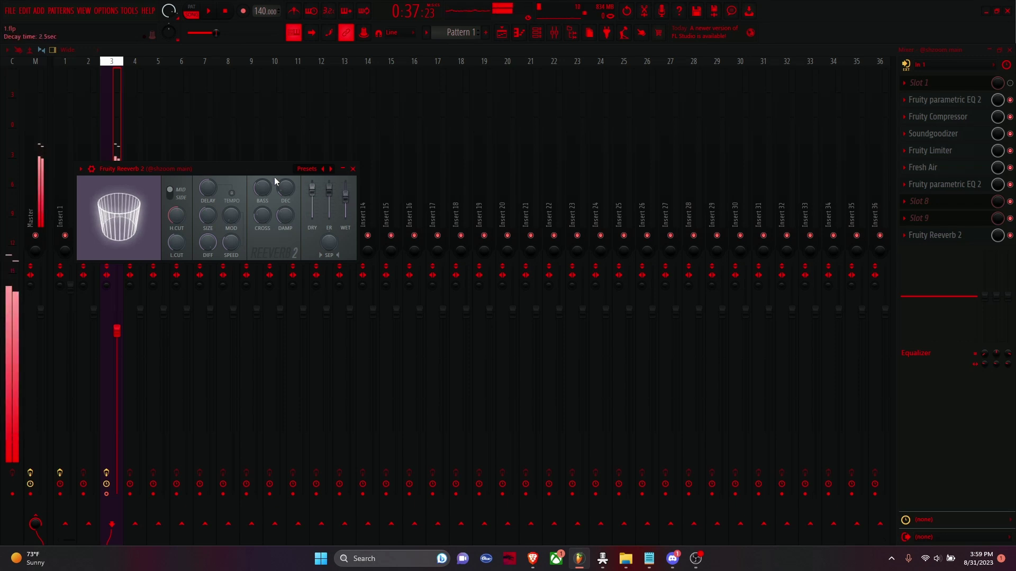
pyautogui.moveTo(345, 196); pyautogui.dragTo(345, 198)
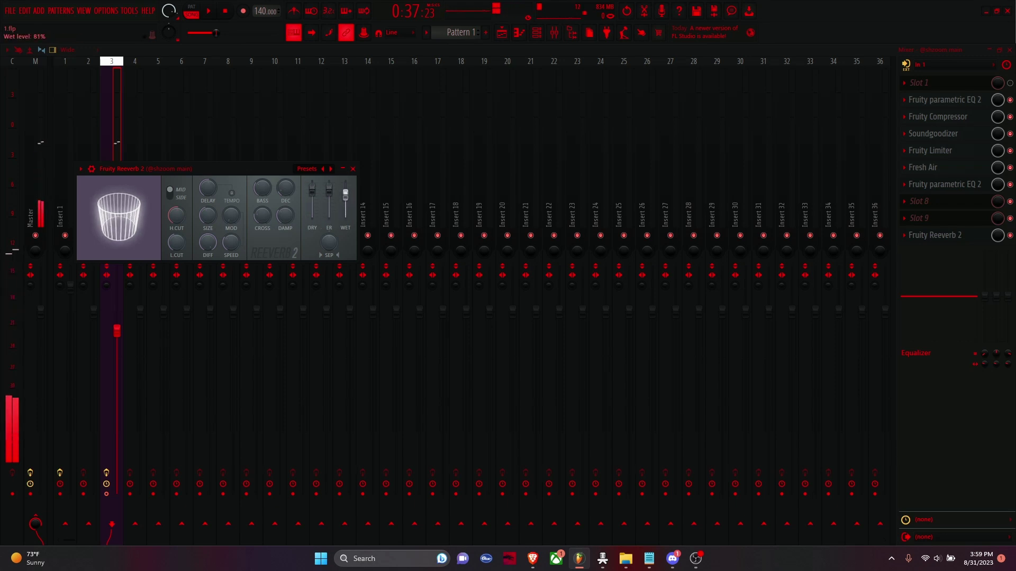
# Step: Close Reeverb 2 and try saving the parametric EQ settings as a preset, dismissing the error
pyautogui.click(353, 169)
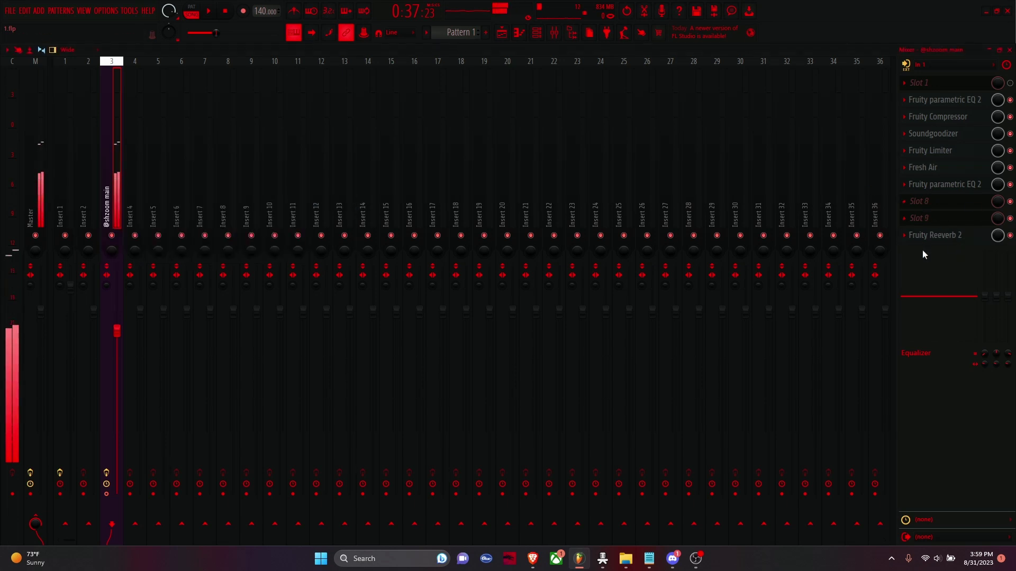
pyautogui.click(906, 219)
pyautogui.click(951, 209)
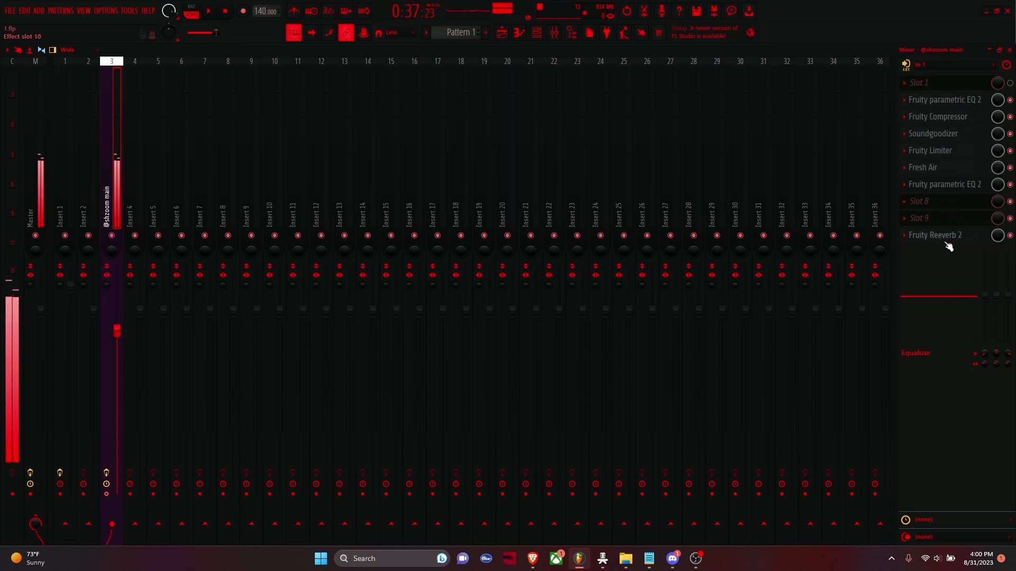
pyautogui.click(906, 101)
pyautogui.moveTo(916, 164); pyautogui.dragTo(943, 34)
pyautogui.click(578, 307)
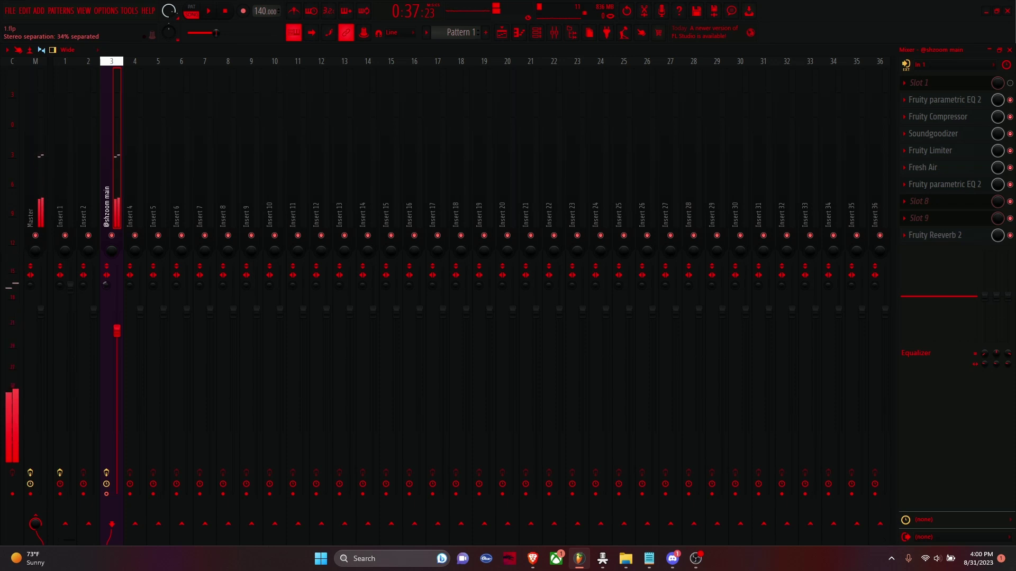
# Step: Lower insert 3's stereo separation, raise its volume to about 94%, and show the playlist
pyautogui.moveTo(107, 285); pyautogui.dragTo(106, 286)
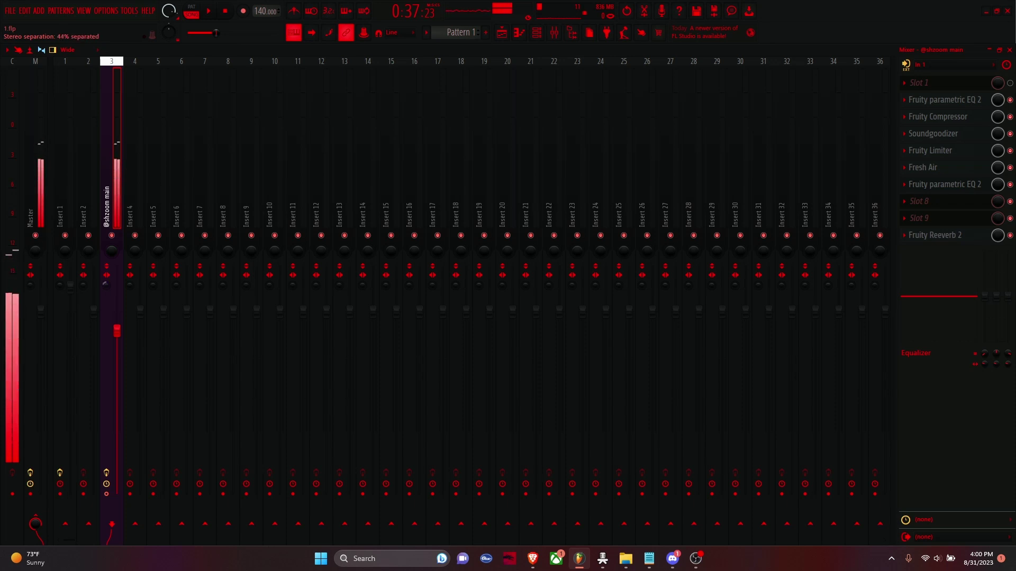
pyautogui.moveTo(106, 285); pyautogui.dragTo(107, 279)
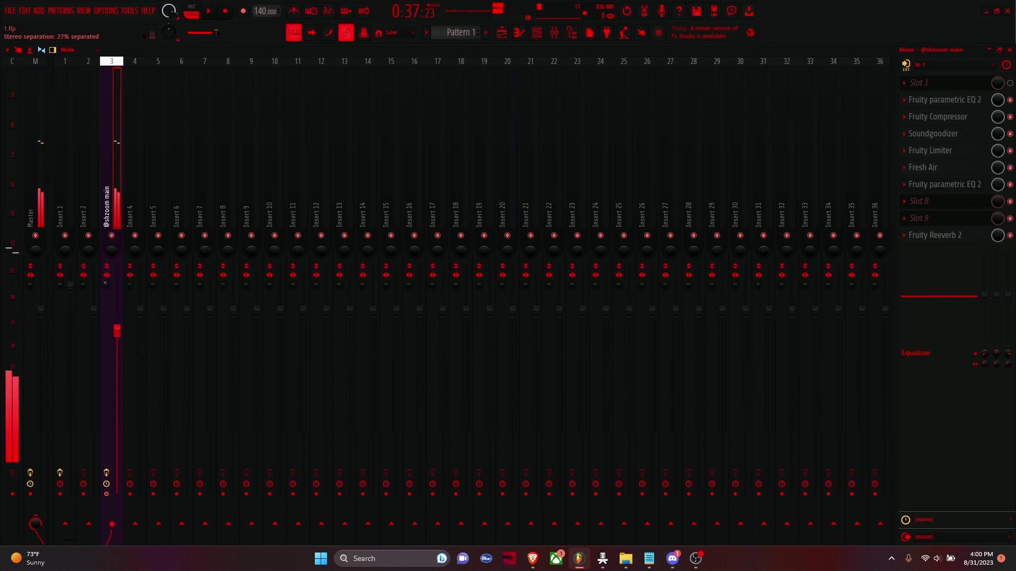
pyautogui.scroll(10, 105, 284)
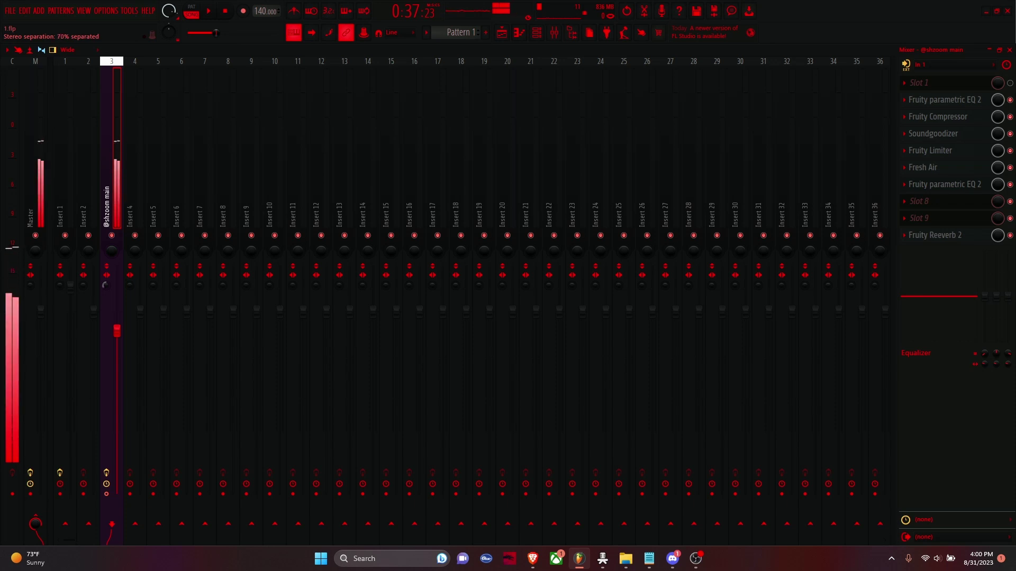
pyautogui.scroll(-4, 105, 284)
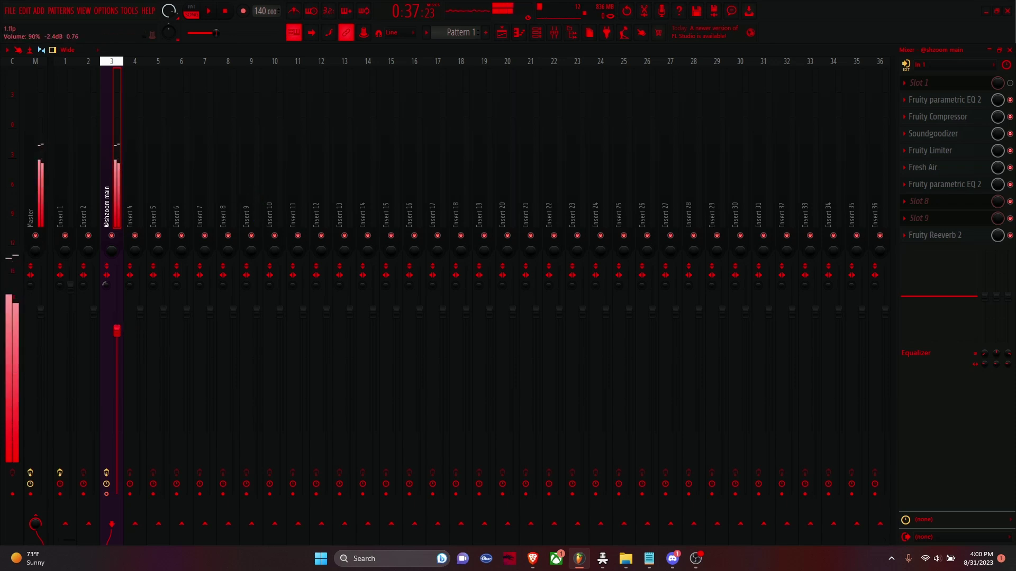
pyautogui.moveTo(117, 331)
pyautogui.mouseDown()
pyautogui.moveTo(117, 266)
pyautogui.moveTo(116, 322)
pyautogui.mouseUp()
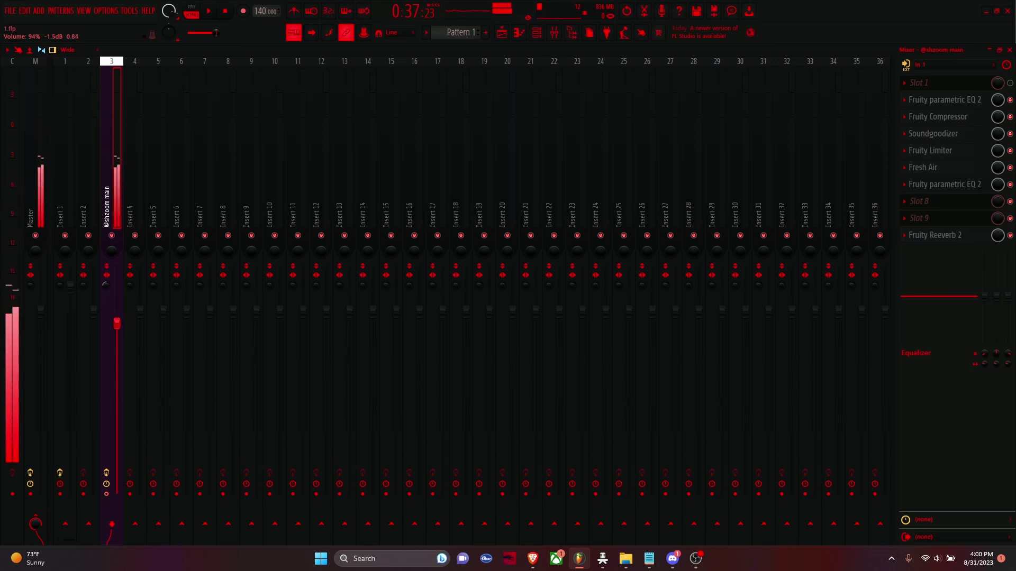
pyautogui.click(502, 33)
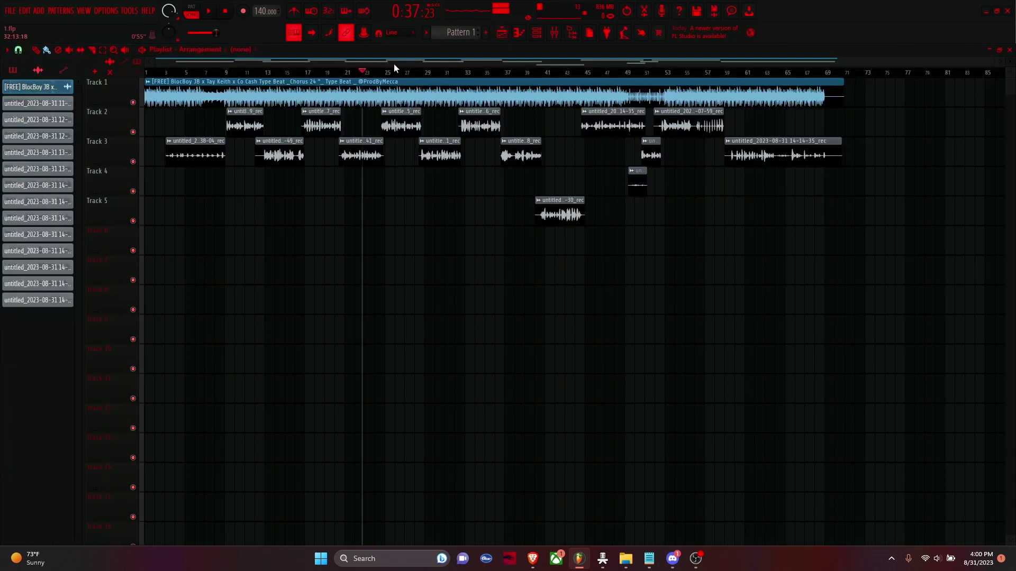
# Step: Bring the mixer back in front of the playlist, then switch to the Discord window
pyautogui.click(553, 33)
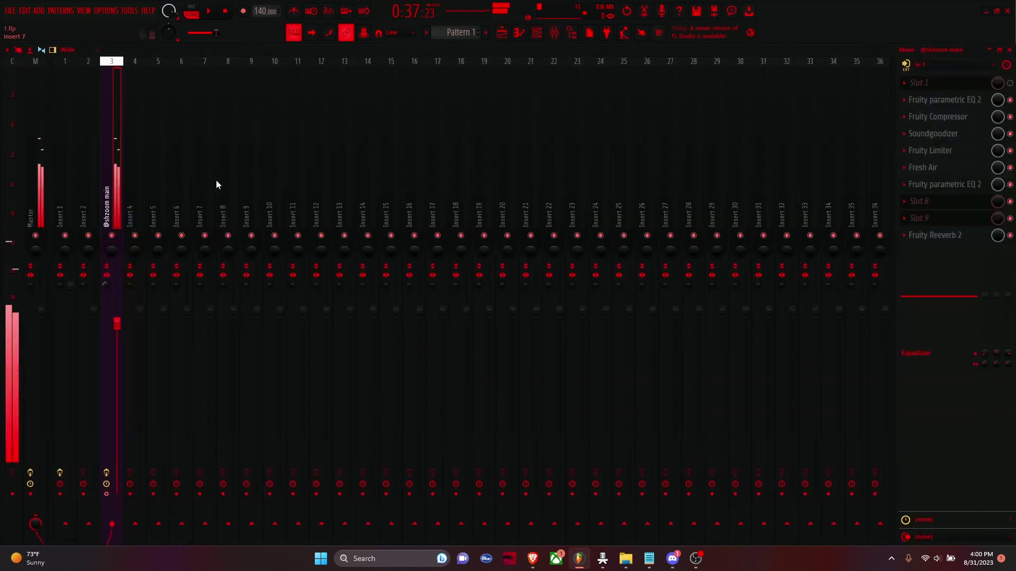
pyautogui.click(672, 558)
pyautogui.scroll(-5, 322, 339)
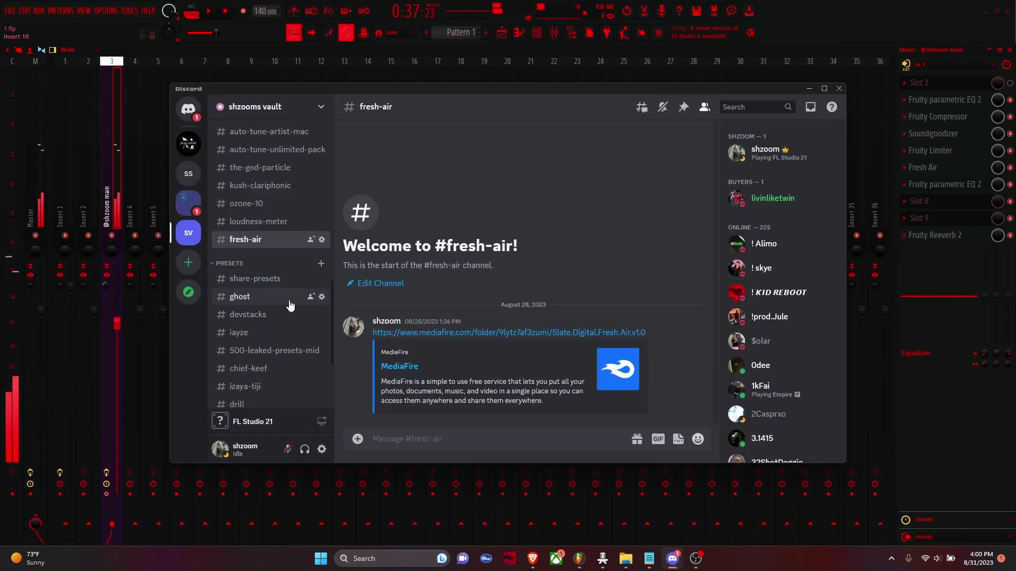
pyautogui.click(112, 161)
pyautogui.moveTo(1000, 242); pyautogui.dragTo(1000, 276)
pyautogui.moveTo(998, 236); pyautogui.dragTo(998, 231)
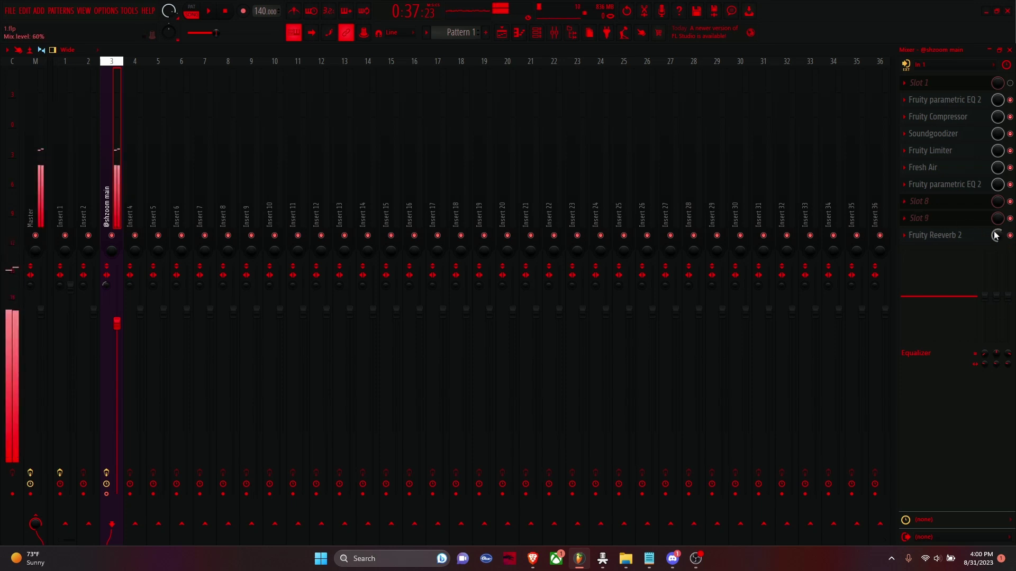
# Step: Check and close Reeverb 2, then move the playlist playback position to around bar 3
pyautogui.click(956, 235)
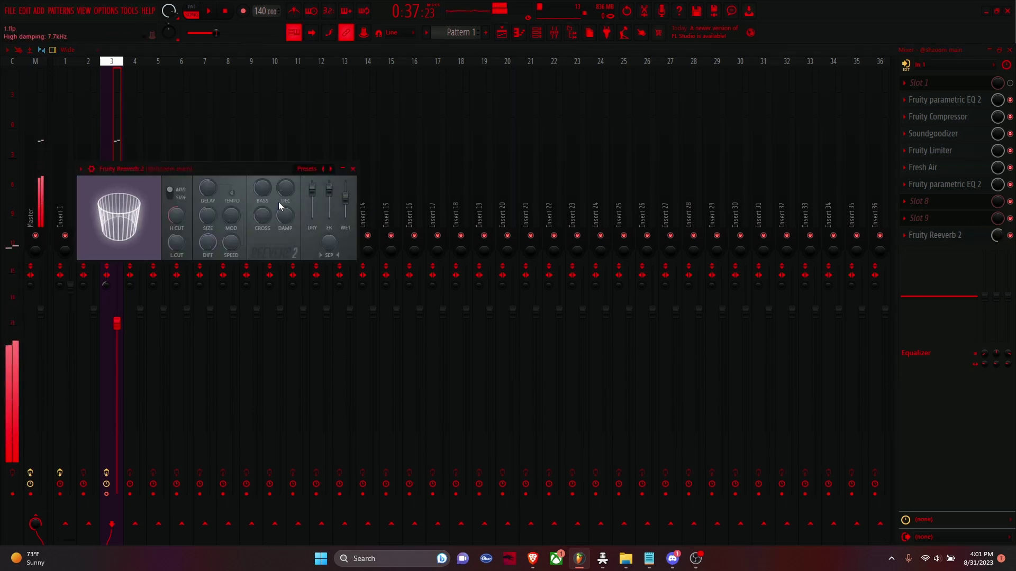
pyautogui.click(353, 169)
pyautogui.click(501, 32)
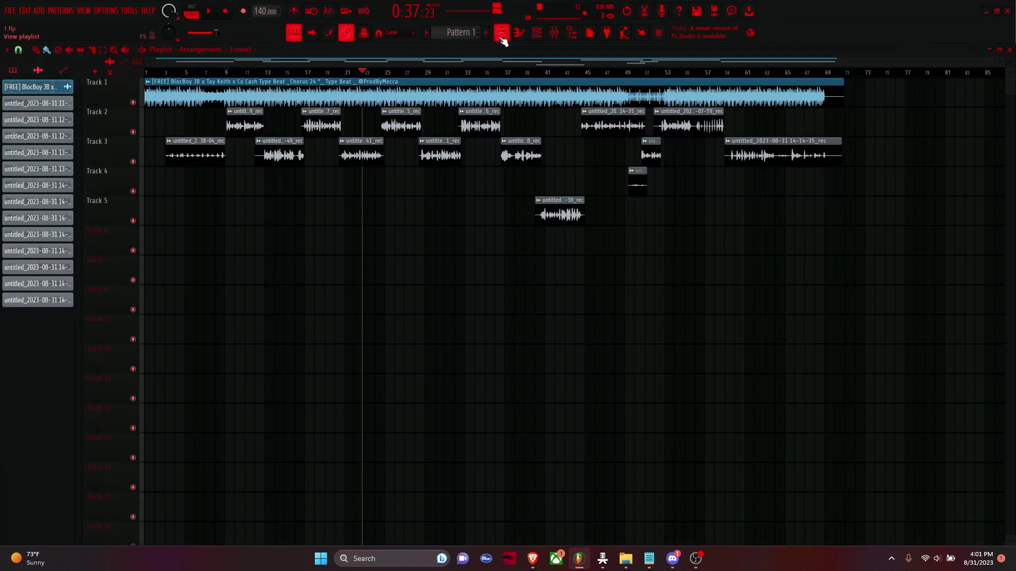
pyautogui.click(171, 72)
pyautogui.click(554, 33)
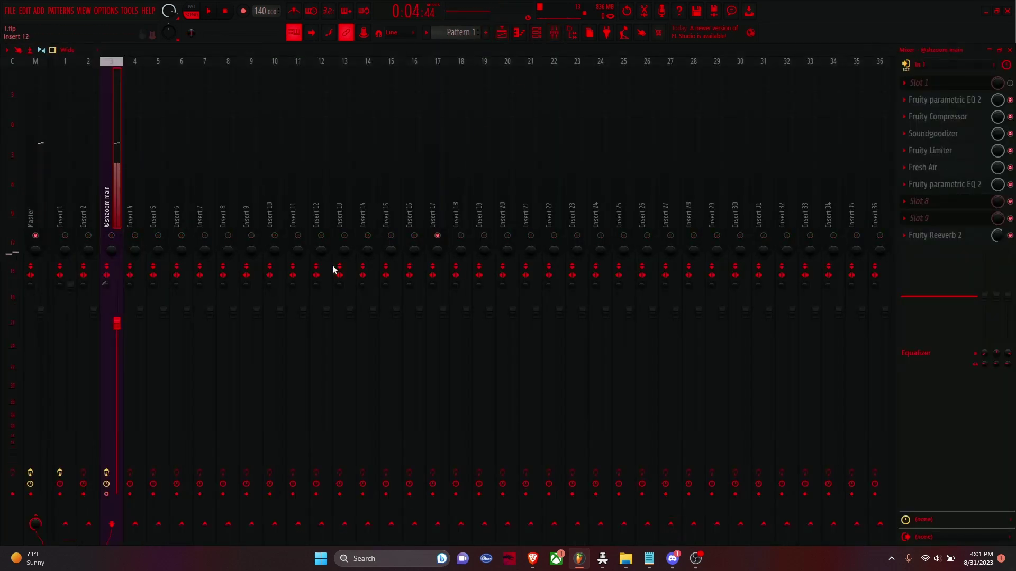
# Step: Solo the vocal insert 3, unmute Insert 1, and show the playlist arrangement
pyautogui.rightClick(111, 236)
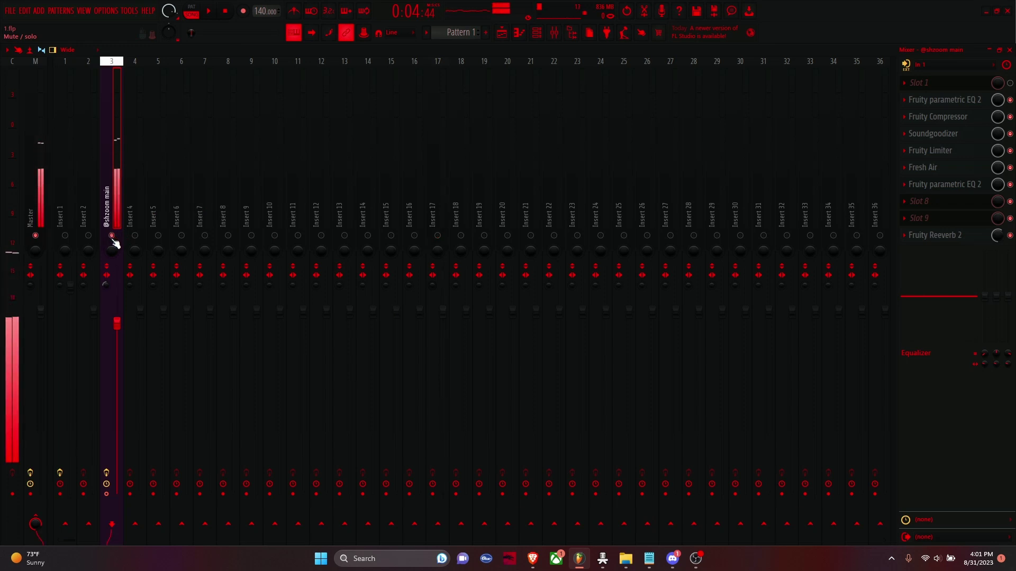
pyautogui.click(66, 235)
pyautogui.click(502, 33)
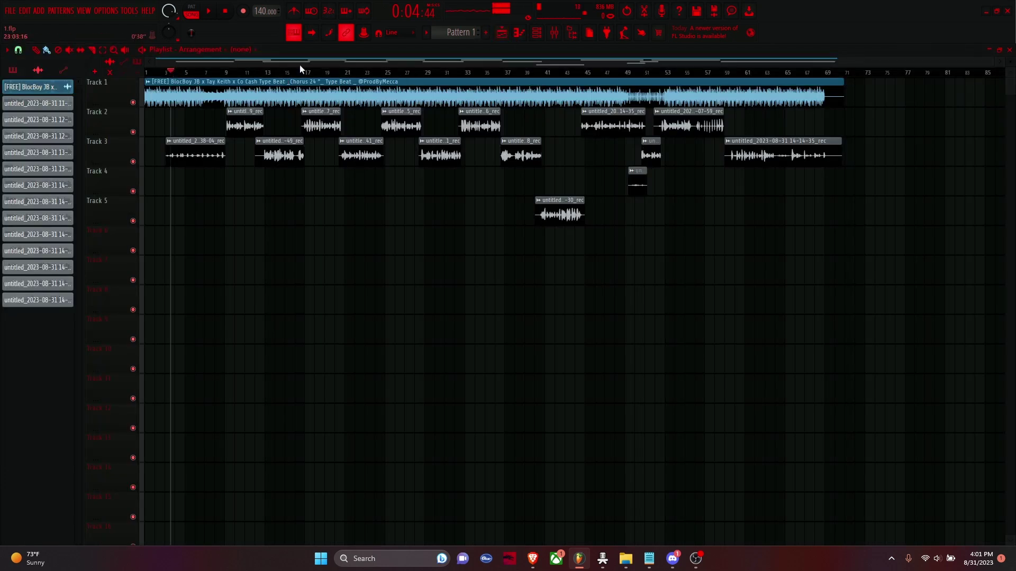
# Step: Start playback and nudge Reeverb 2's mix slightly down while comparing playlist and mixer
pyautogui.press('space')
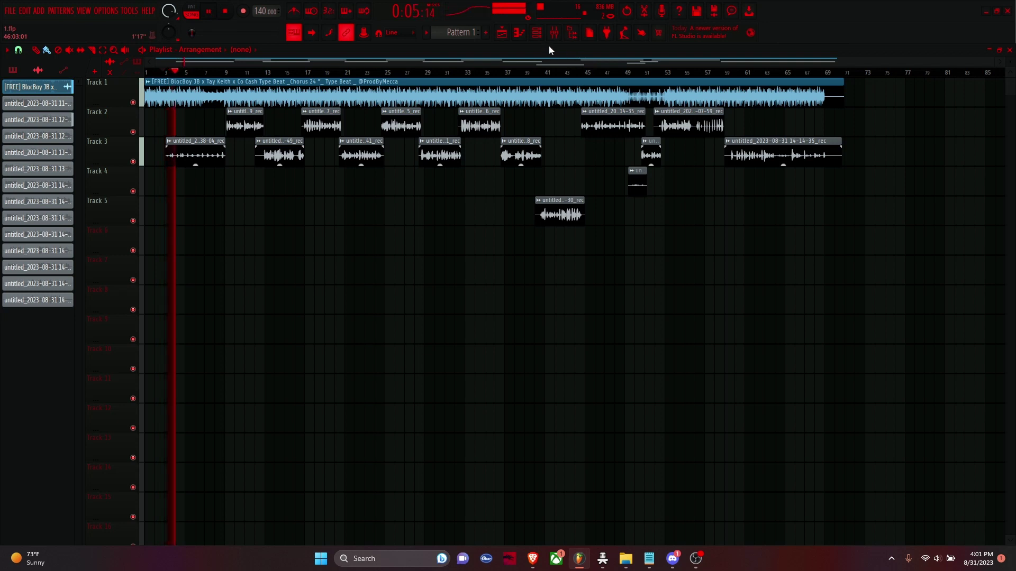
pyautogui.click(554, 33)
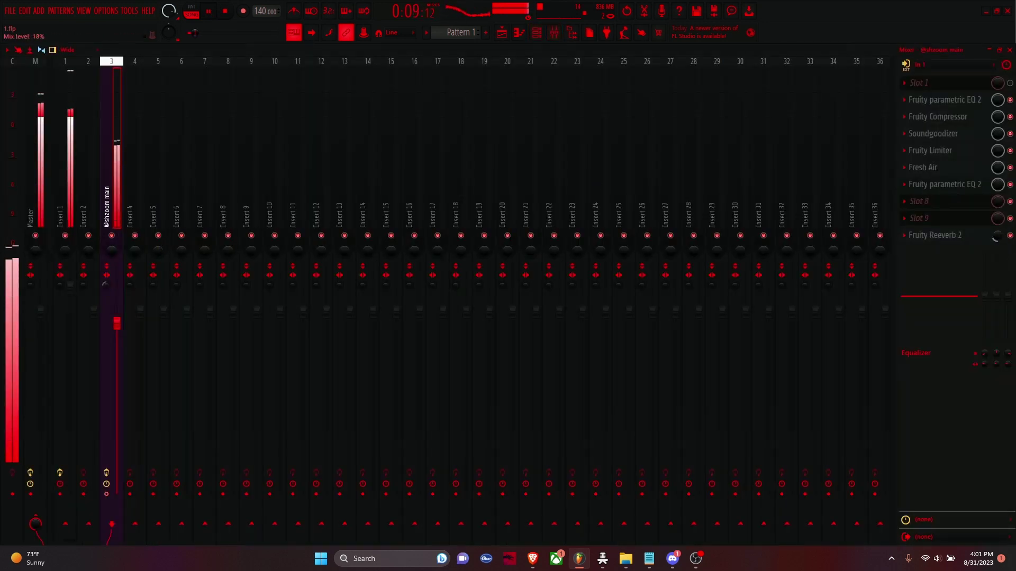
pyautogui.moveTo(998, 235); pyautogui.dragTo(998, 237)
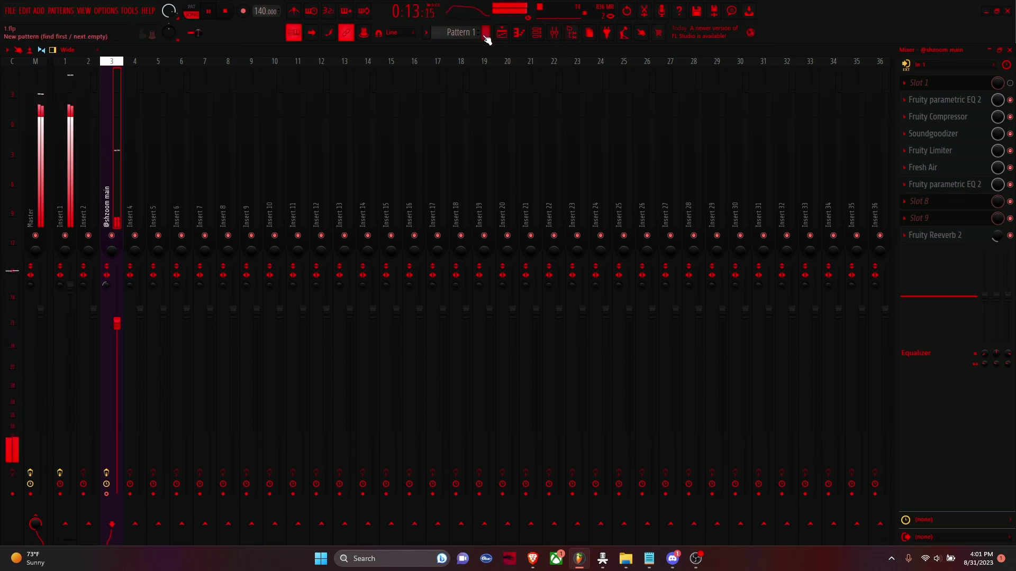
pyautogui.click(502, 35)
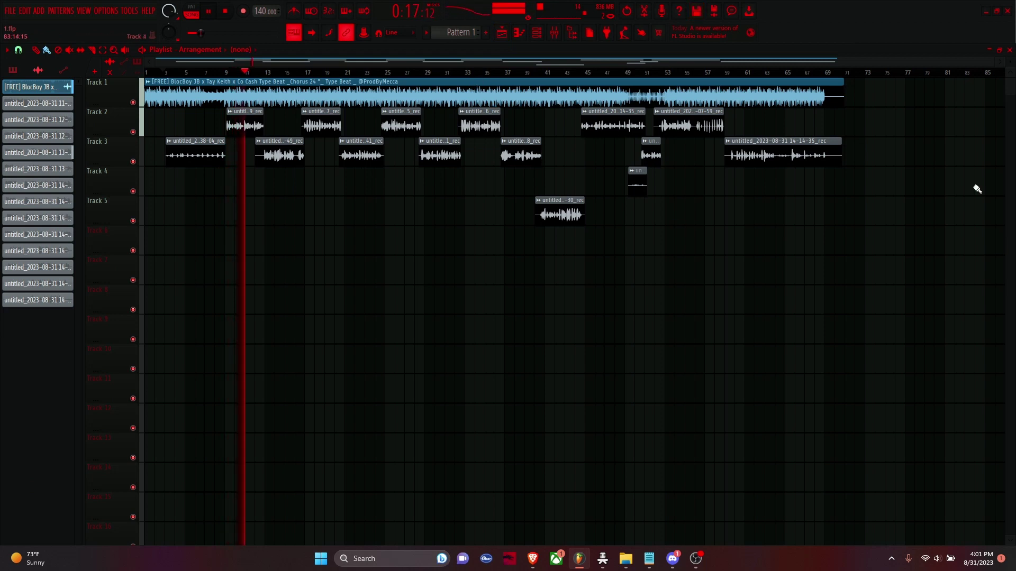
pyautogui.click(554, 32)
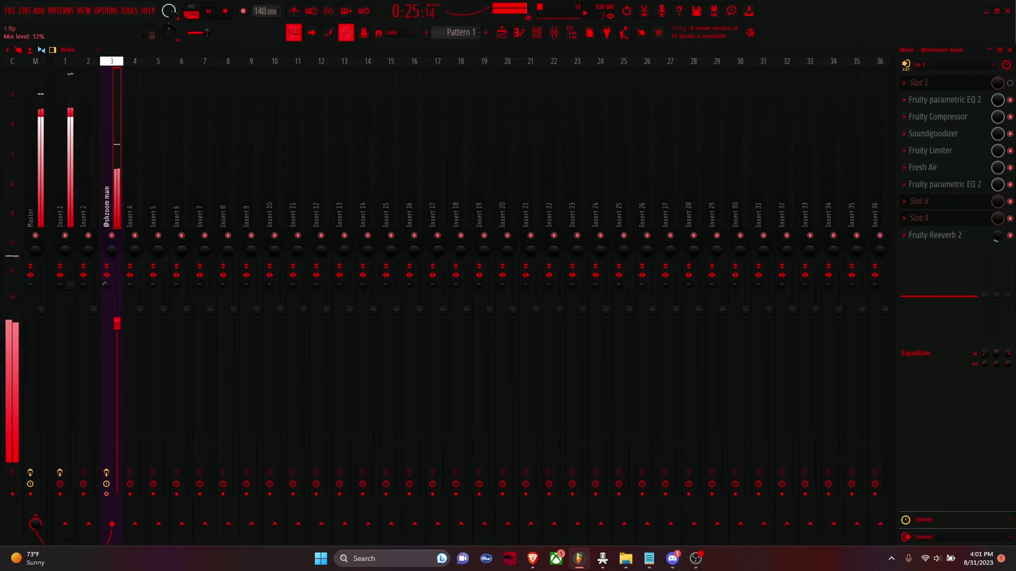
# Step: Turn the Windows system volume down to 11, then stop playback on the mixer
pyautogui.click(937, 558)
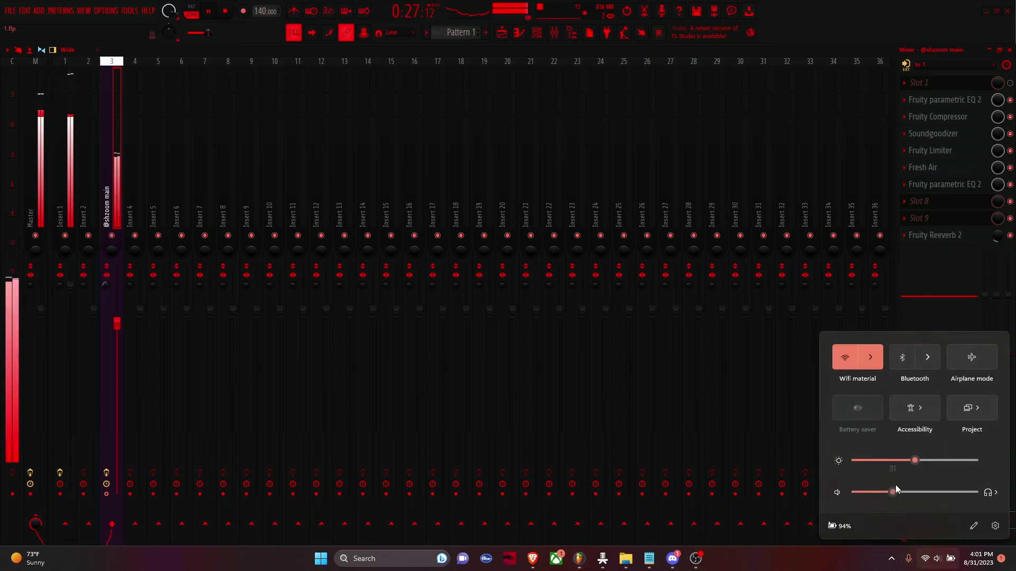
pyautogui.moveTo(886, 485)
pyautogui.mouseDown()
pyautogui.moveTo(868, 482)
pyautogui.moveTo(881, 486)
pyautogui.mouseUp()
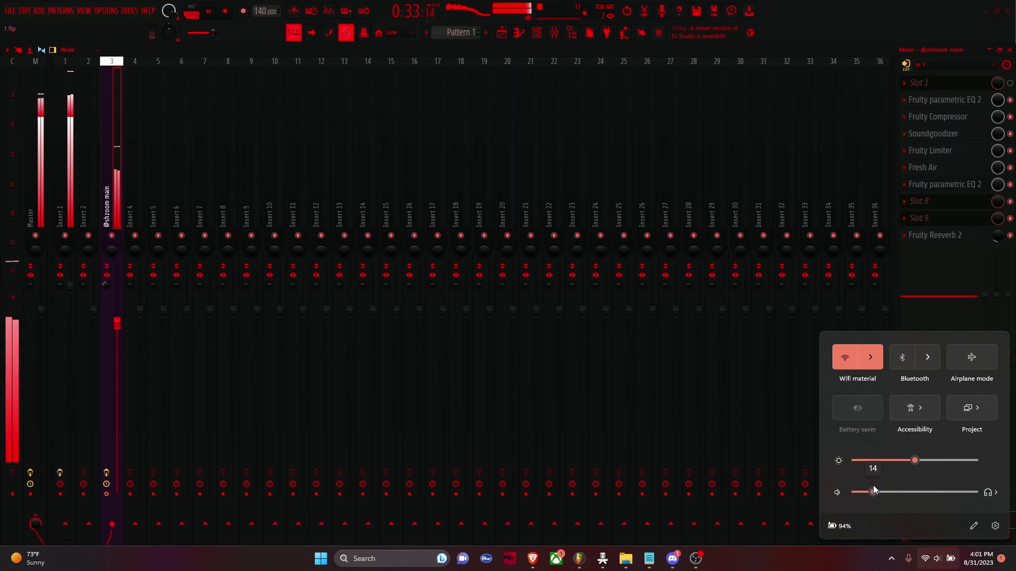
pyautogui.click(773, 2)
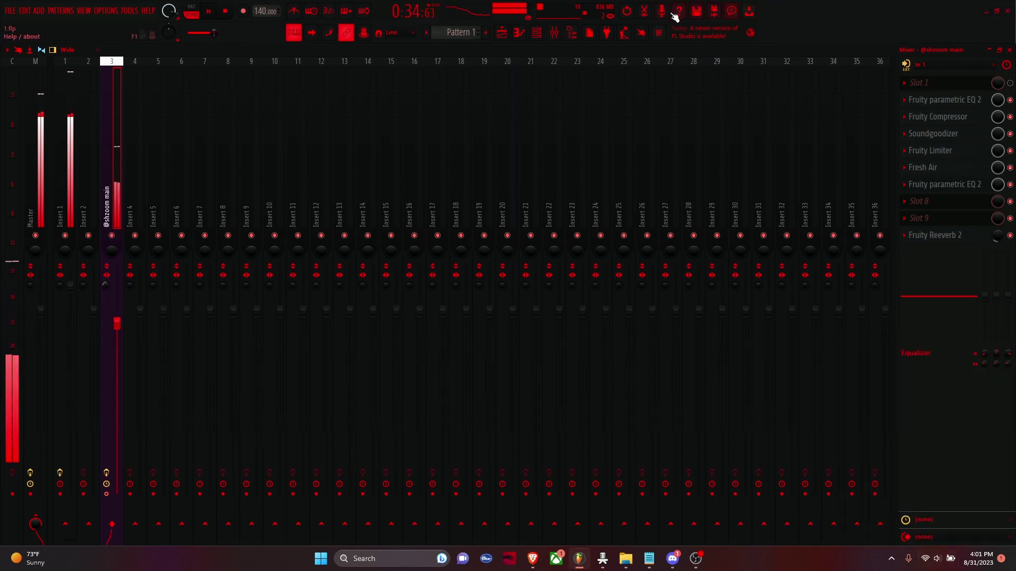
pyautogui.click(501, 39)
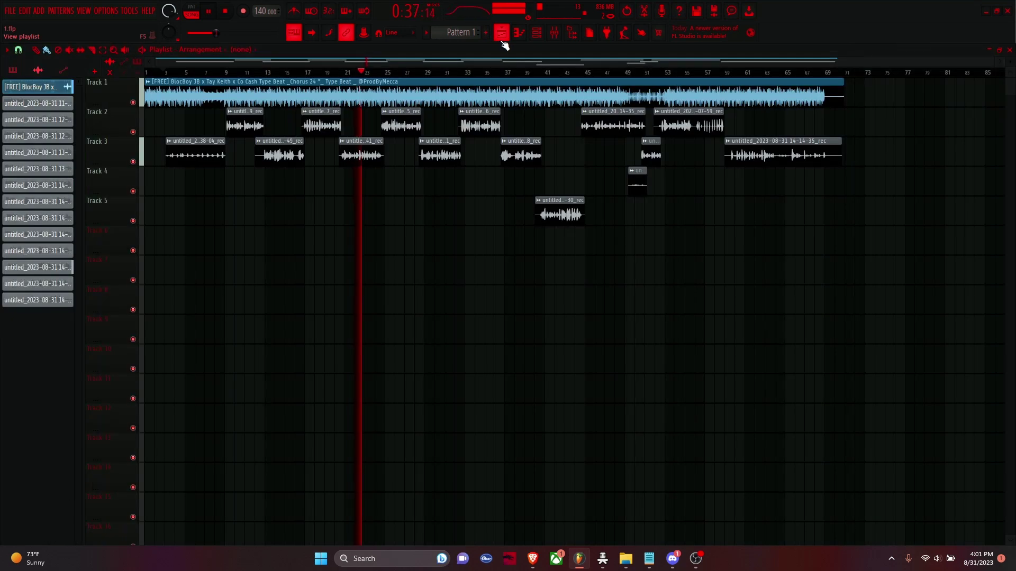
pyautogui.click(553, 35)
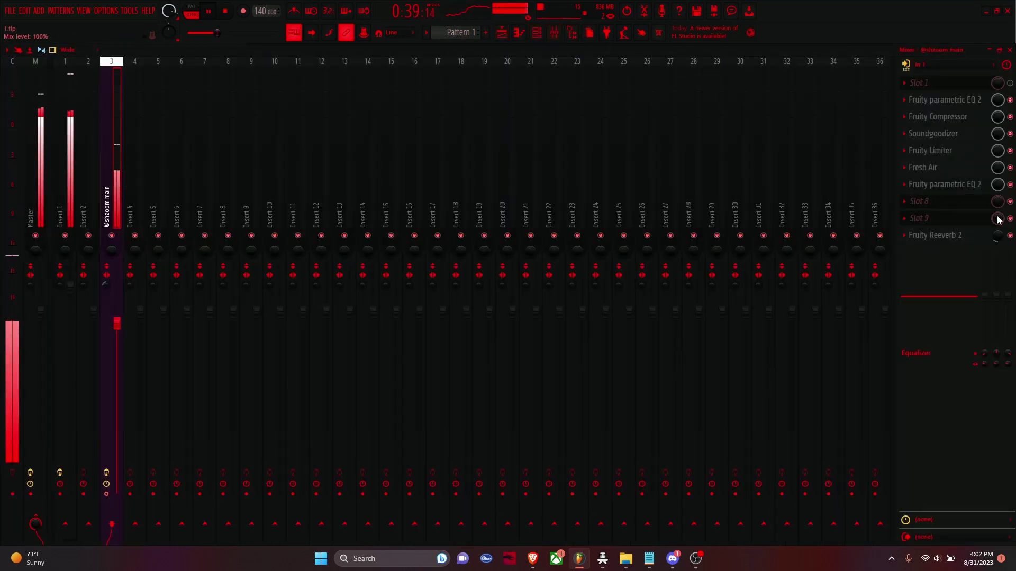
pyautogui.press('space')
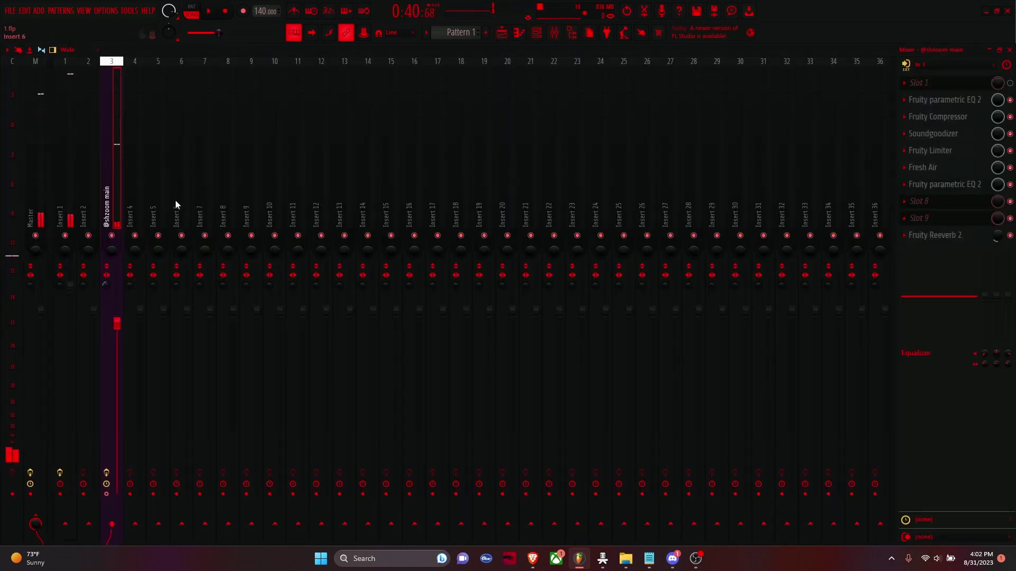
# Step: Set Fruity Reeverb 2's high damping to 4.0kHz and close the window
pyautogui.click(961, 239)
pyautogui.click(962, 241)
pyautogui.click(962, 240)
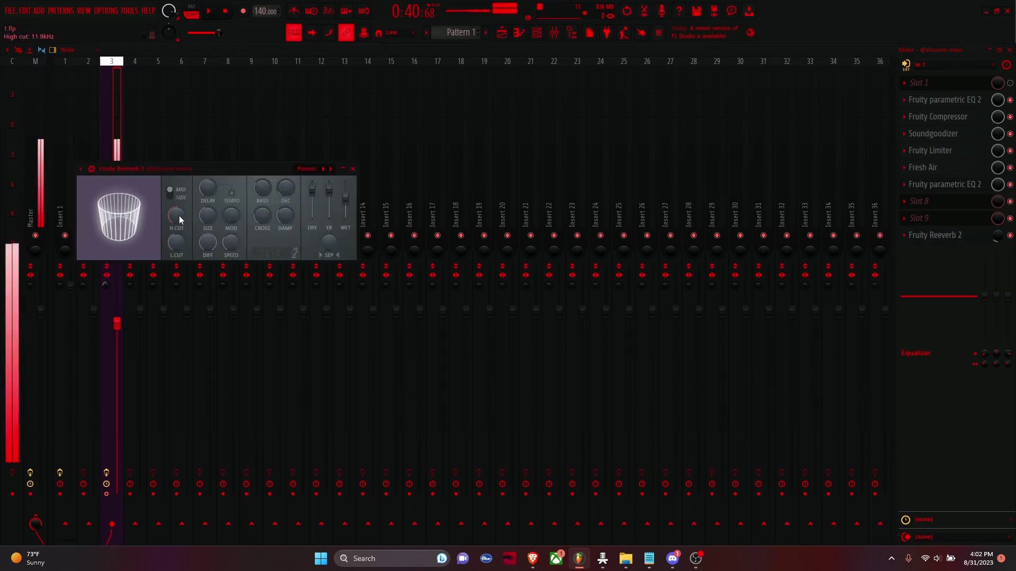
pyautogui.moveTo(284, 229); pyautogui.dragTo(285, 254)
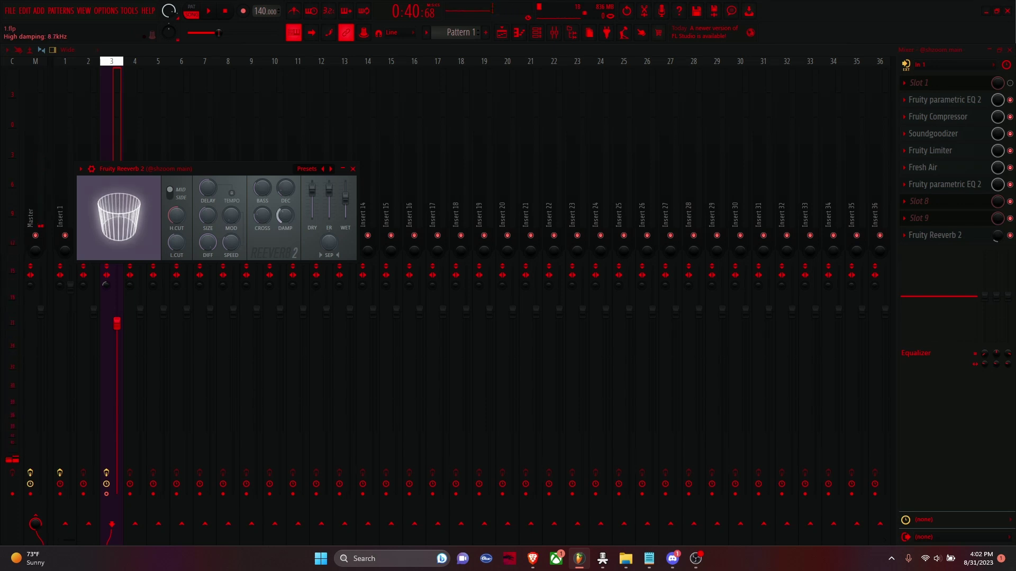
pyautogui.rightClick(287, 213)
pyautogui.click(303, 220)
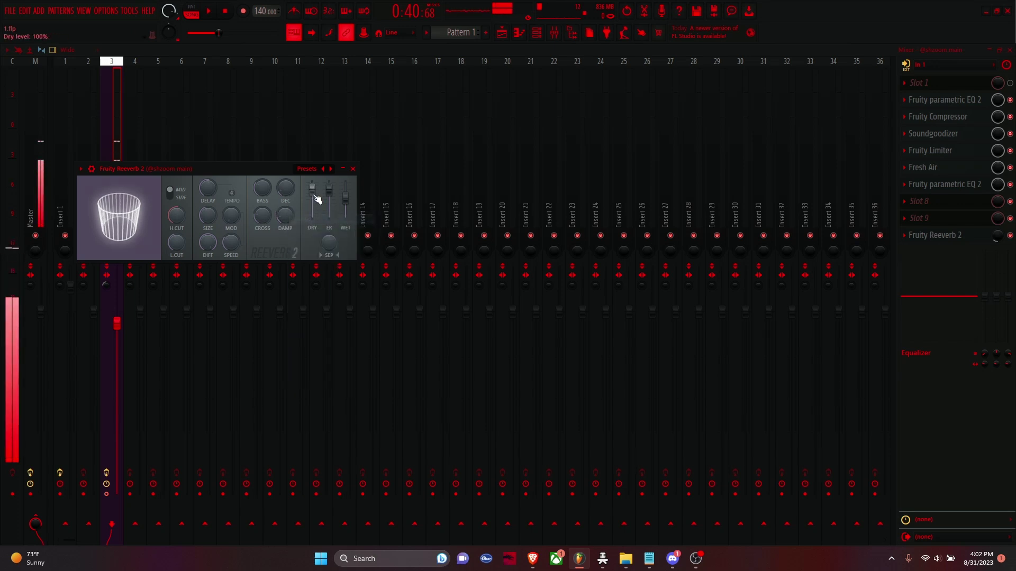
pyautogui.rightClick(282, 217)
pyautogui.click(278, 218)
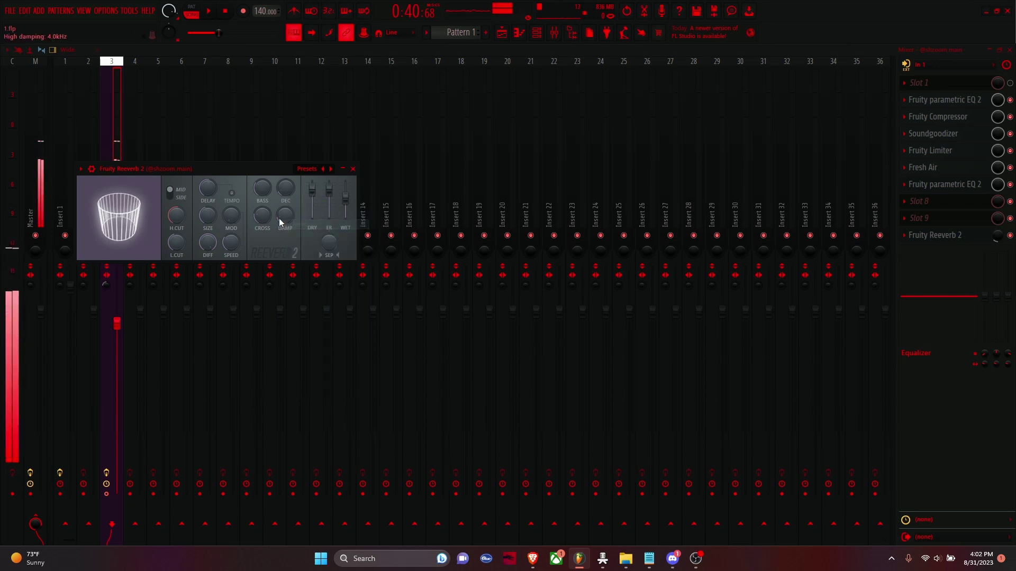
pyautogui.click(352, 170)
# Step: Enlarge the reverb room size to 87 and raise the Reeverb 2 slot mix to 63%
pyautogui.click(934, 237)
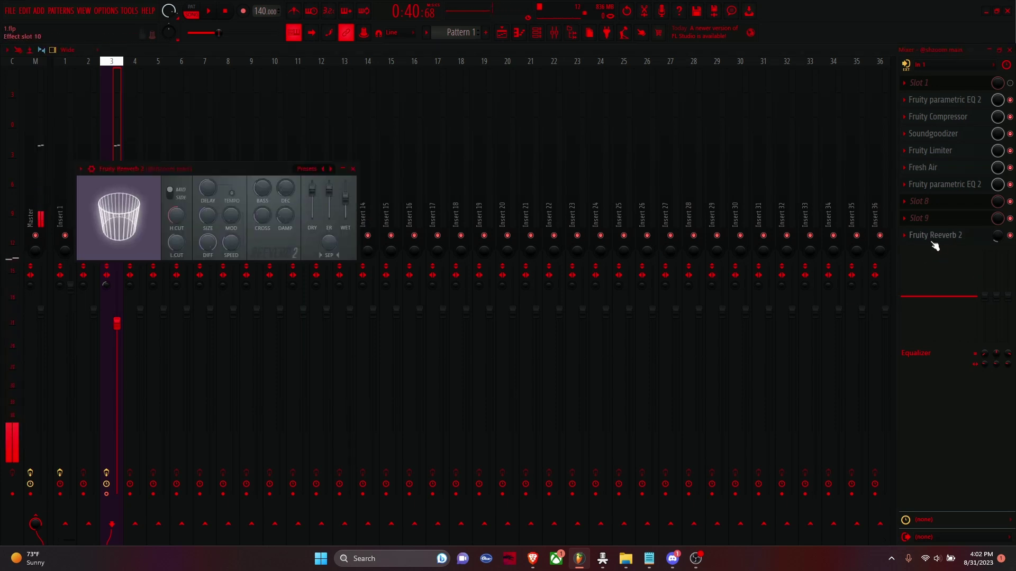
pyautogui.moveTo(204, 218); pyautogui.dragTo(205, 192)
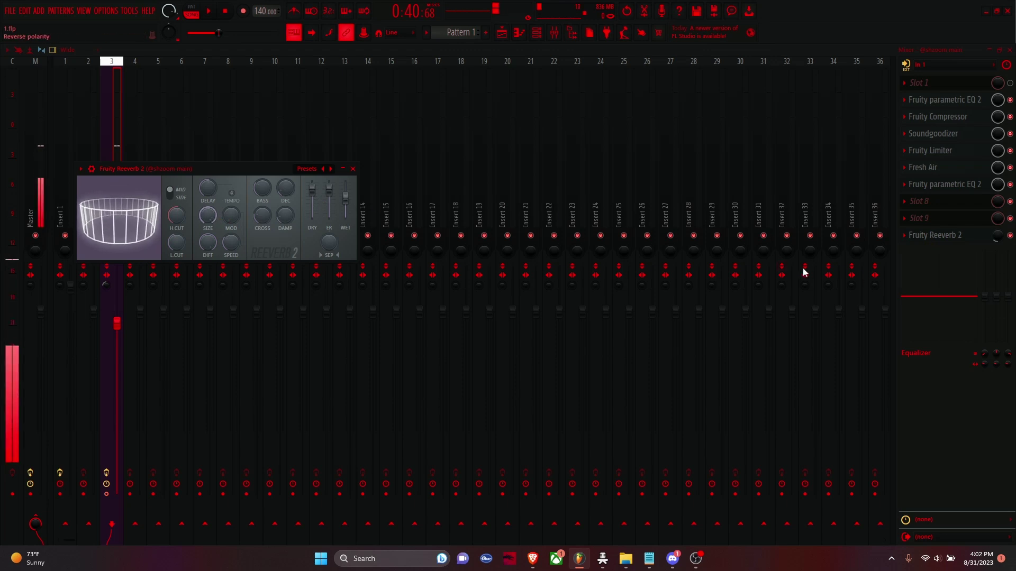
pyautogui.moveTo(998, 236)
pyautogui.mouseDown()
pyautogui.moveTo(996, 223)
pyautogui.moveTo(997, 237)
pyautogui.mouseUp()
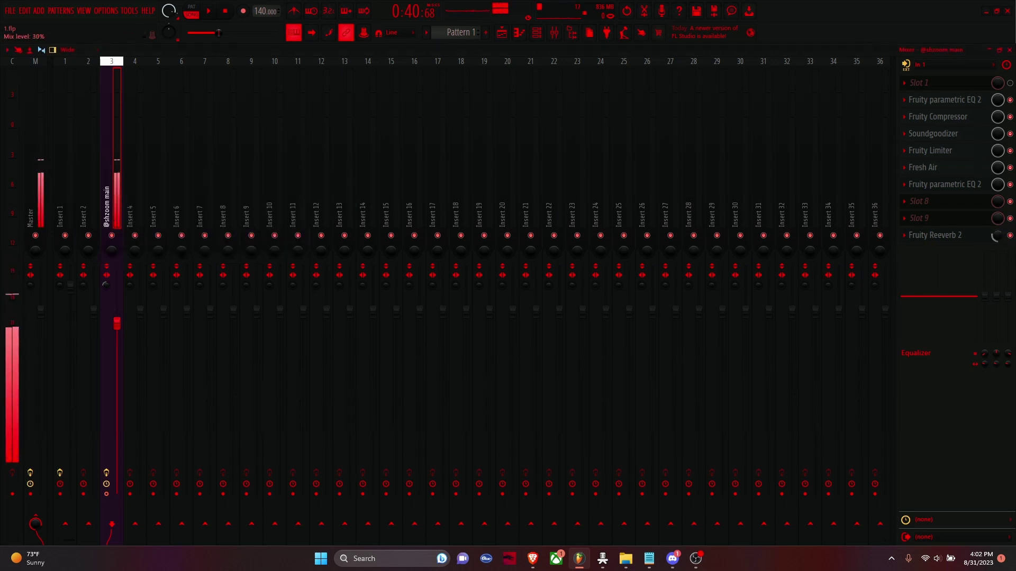
pyautogui.click(957, 239)
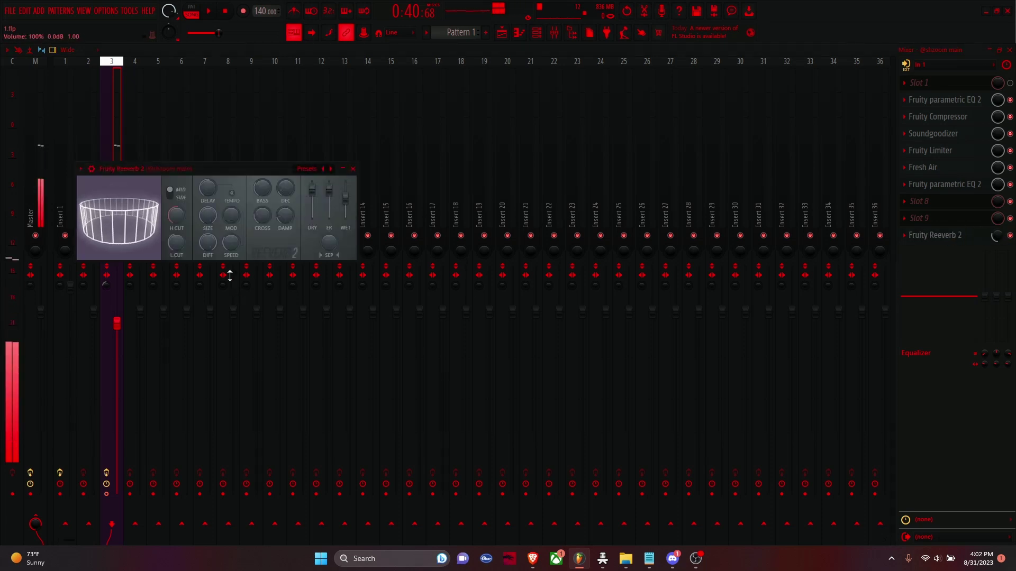
pyautogui.rightClick(211, 220)
pyautogui.moveTo(997, 236); pyautogui.dragTo(997, 218)
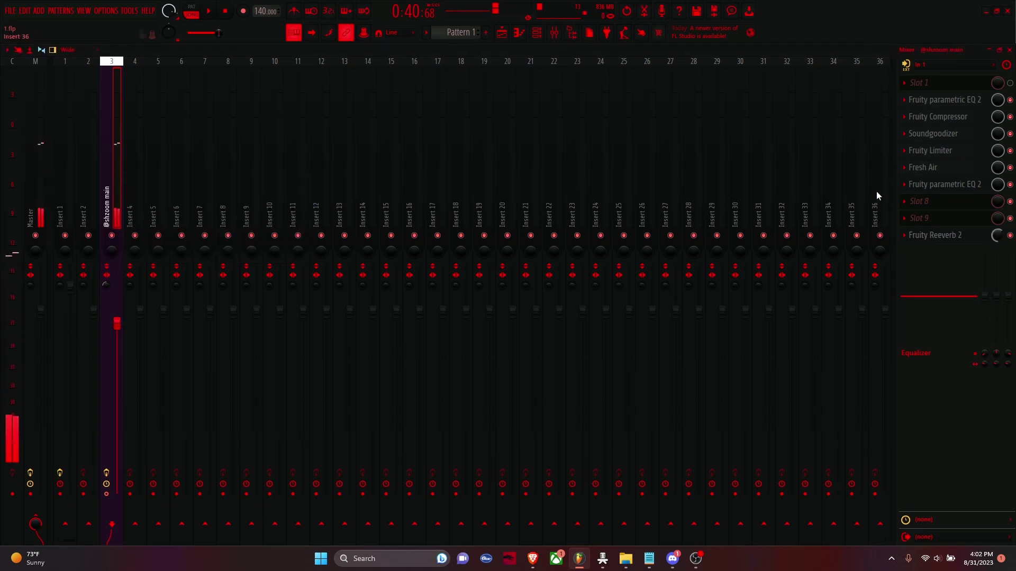
# Step: Flip to the playlist and back to the mixer, then arm Insert 20 for disk recording
pyautogui.click(501, 34)
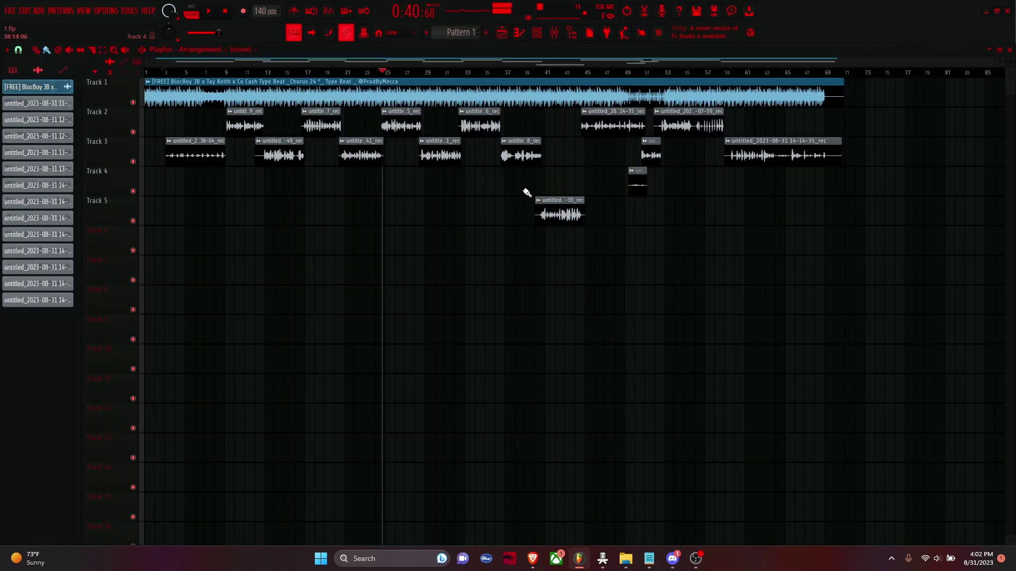
pyautogui.click(554, 33)
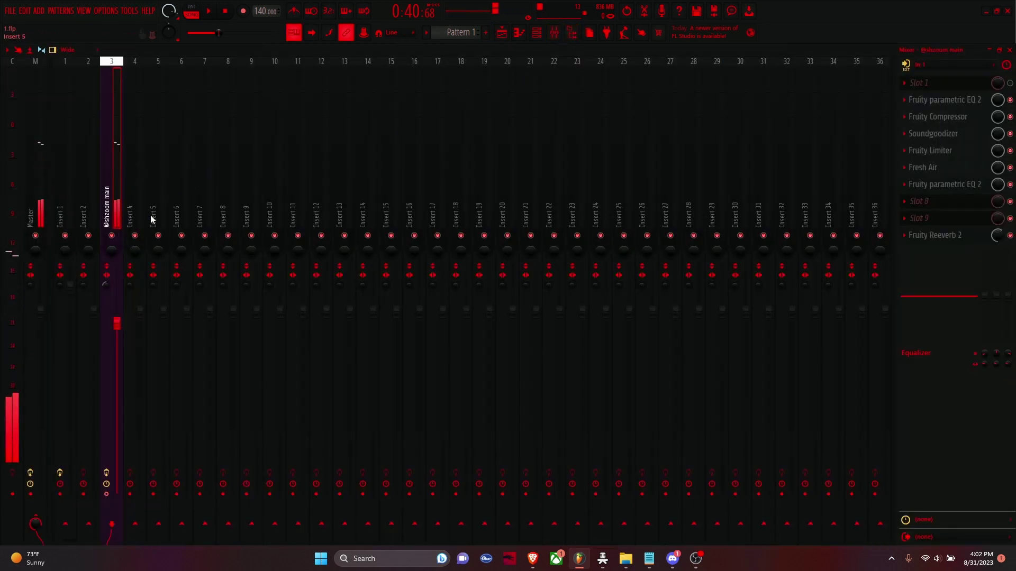
pyautogui.click(501, 494)
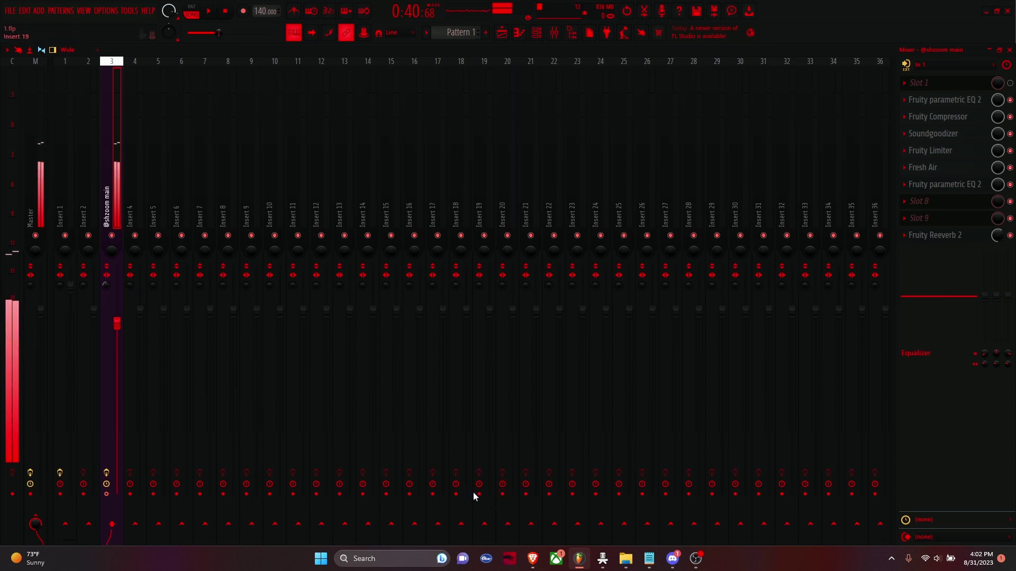